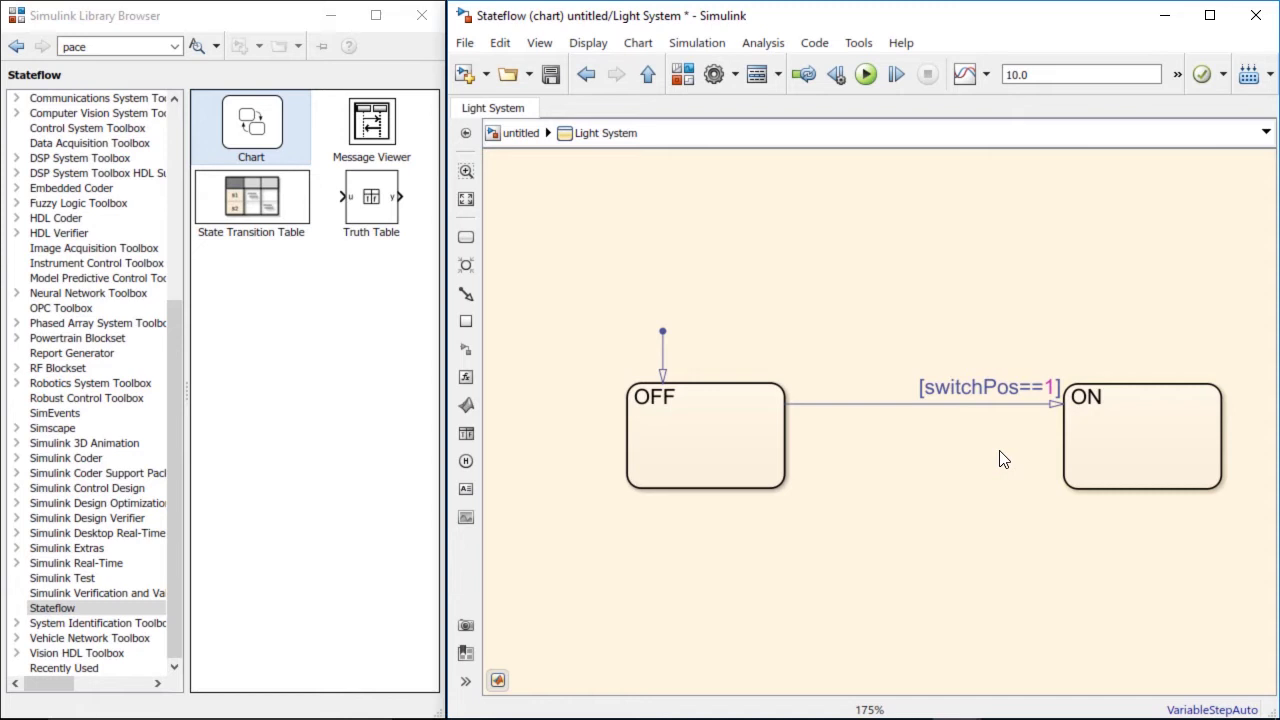
# Center the [switchPos==1] label along its transition and move the ON state slightly farther from the OFF state.
pyautogui.moveTo(975, 388); pyautogui.dragTo(914, 391)
pyautogui.click(914, 457)
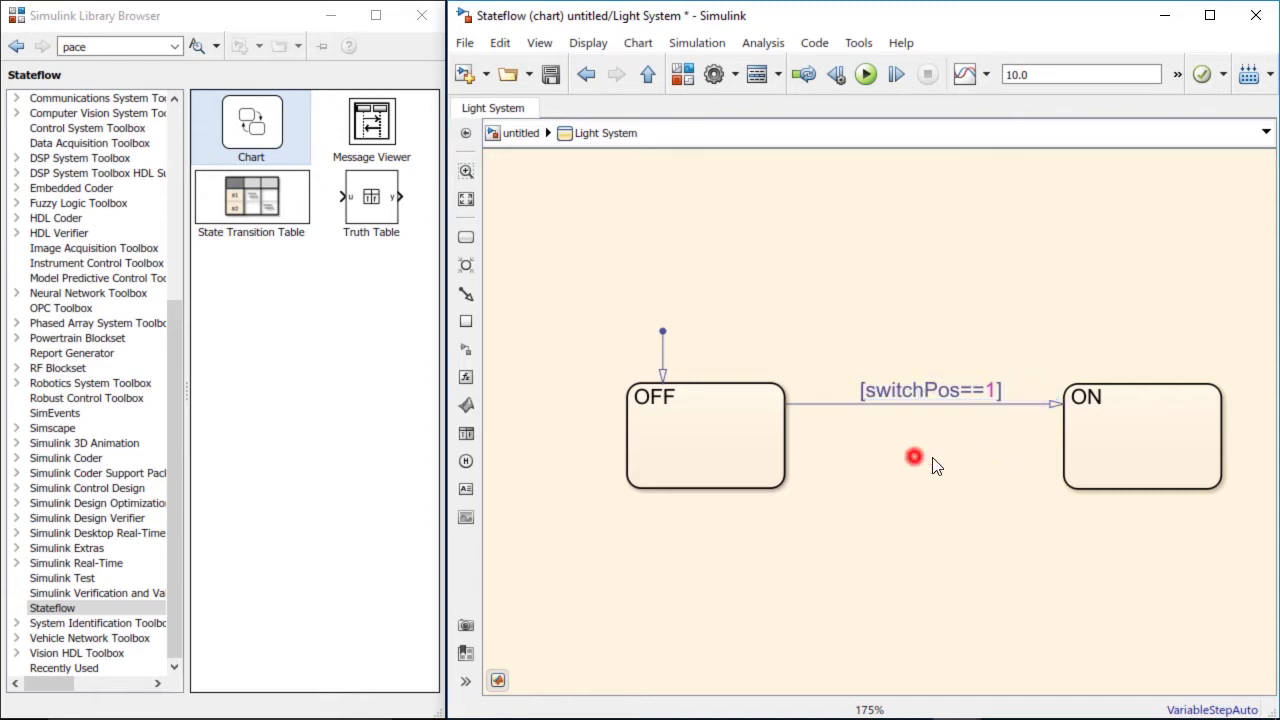
pyautogui.moveTo(1120, 443)
pyautogui.mouseDown()
pyautogui.moveTo(1137, 400)
pyautogui.moveTo(1131, 297)
pyautogui.moveTo(1127, 448)
pyautogui.mouseUp()
pyautogui.click(981, 516)
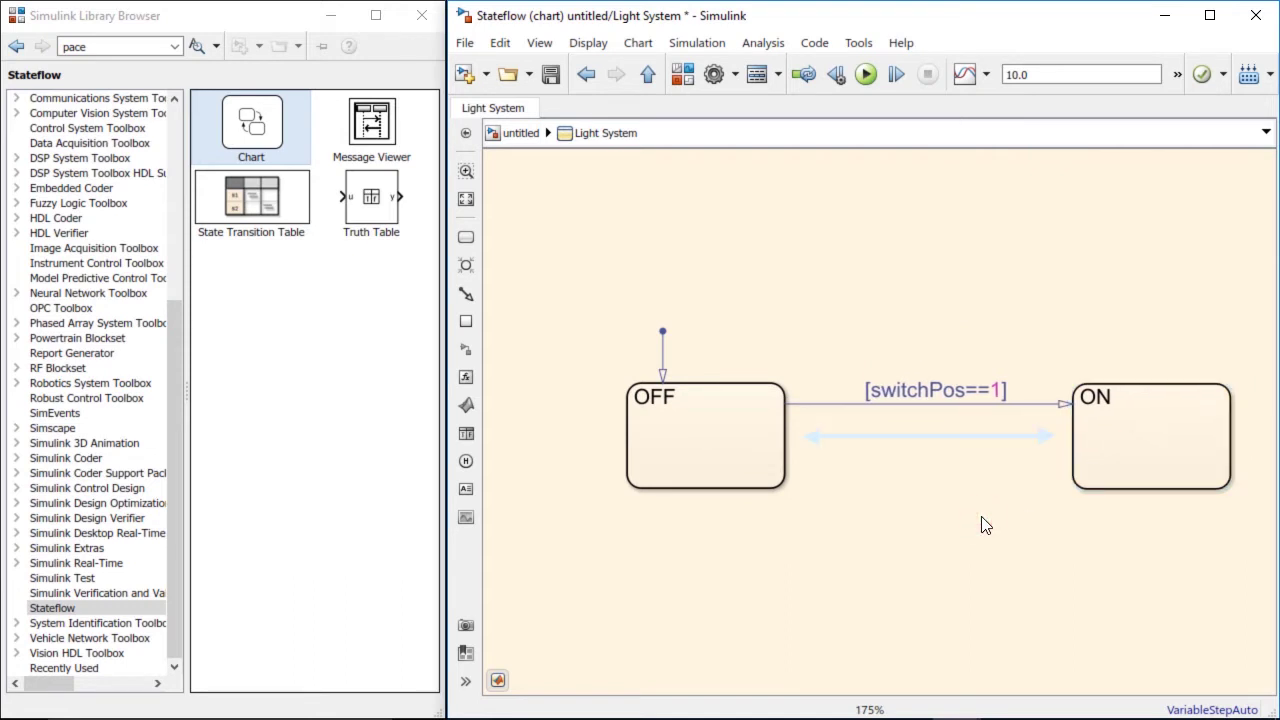
# Draw a transition from ON back to OFF with the condition [switchPos == 0] and center its label on the line.
pyautogui.moveTo(1071, 466); pyautogui.dragTo(779, 467)
pyautogui.write('sw')
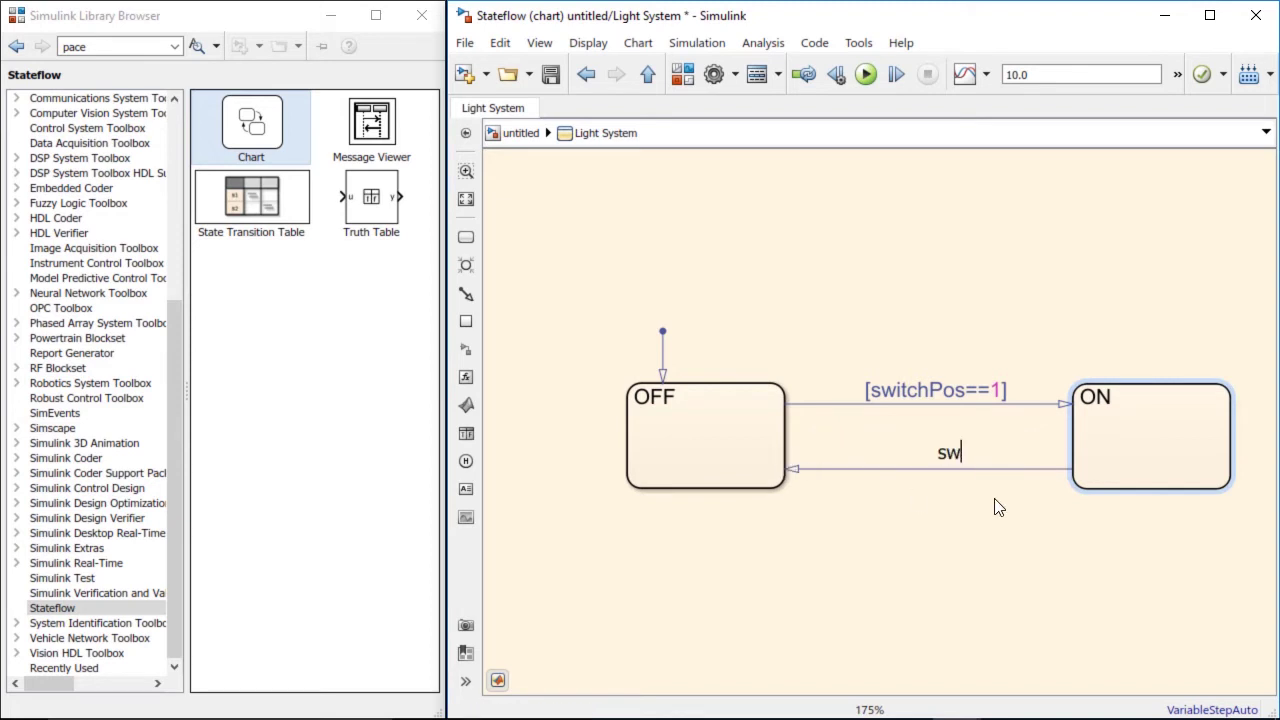
pyautogui.write('itchPos == 0')
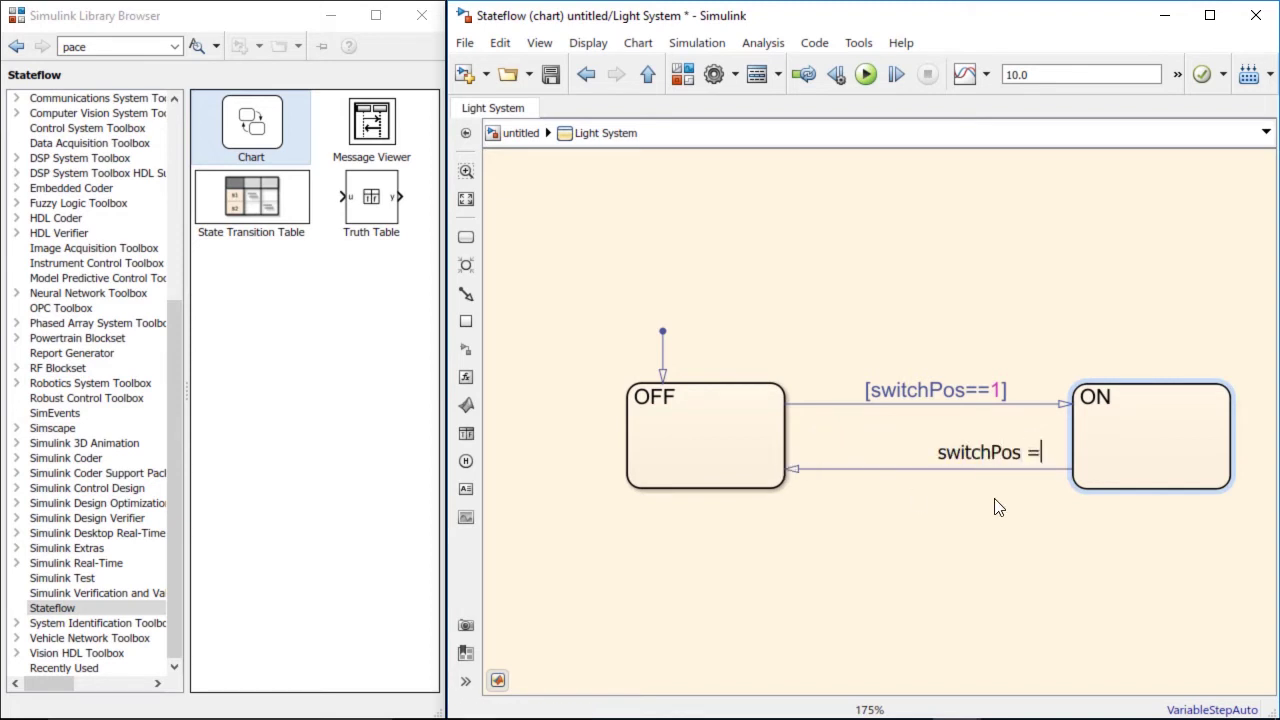
pyautogui.click(994, 497)
pyautogui.moveTo(990, 450); pyautogui.dragTo(928, 448)
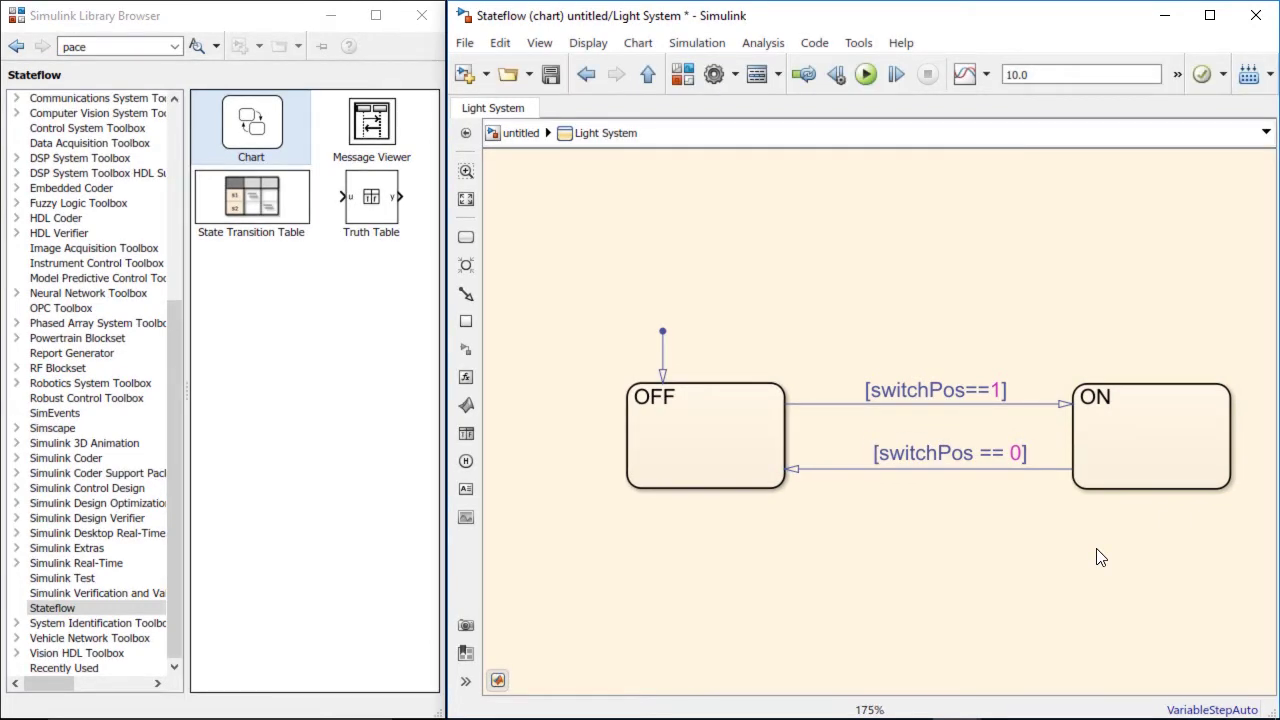
# Add the action "entry: lightState = 1;" below the name of the ON state.
pyautogui.click(722, 452)
pyautogui.click(886, 396)
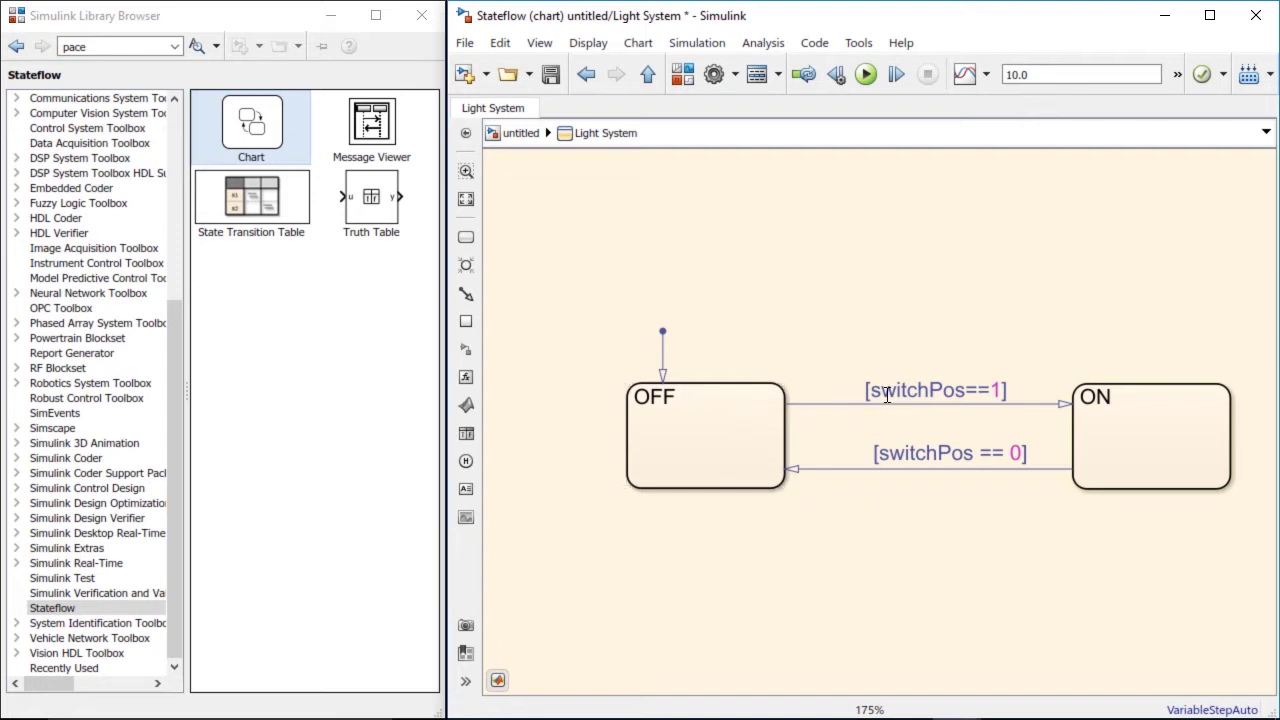
pyautogui.click(1106, 417)
pyautogui.click(1106, 417)
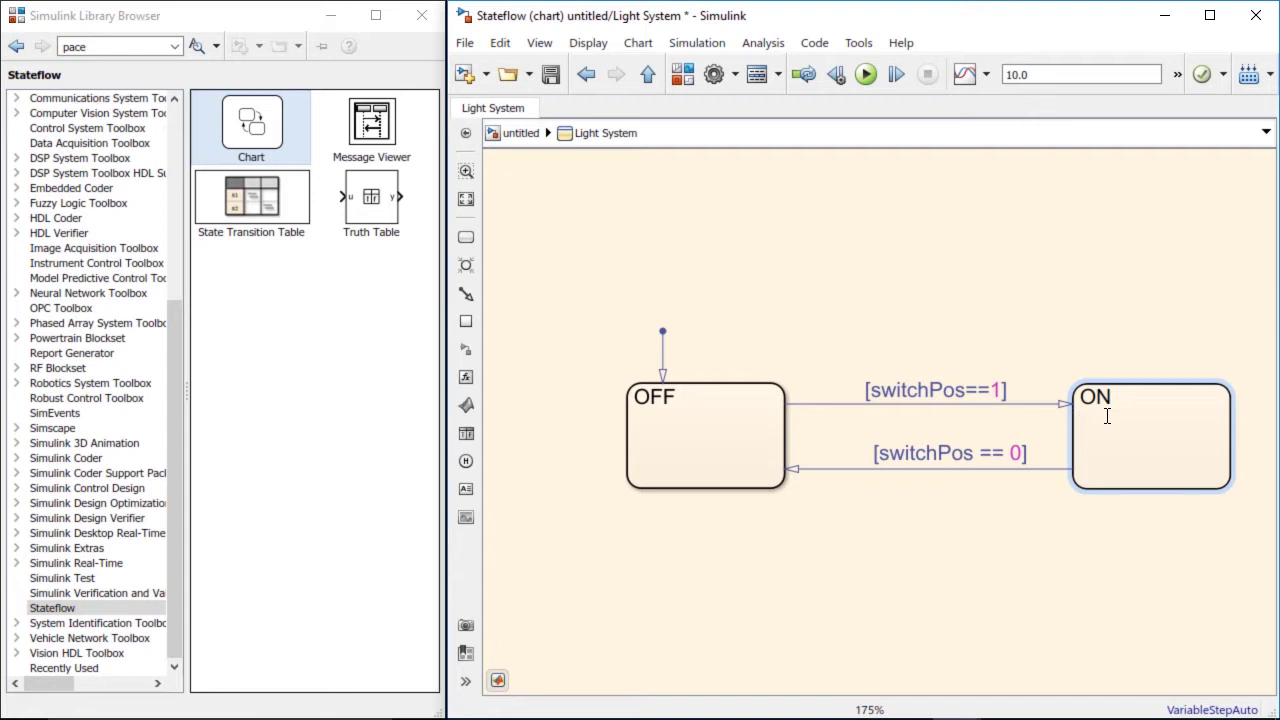
pyautogui.write('lightState')
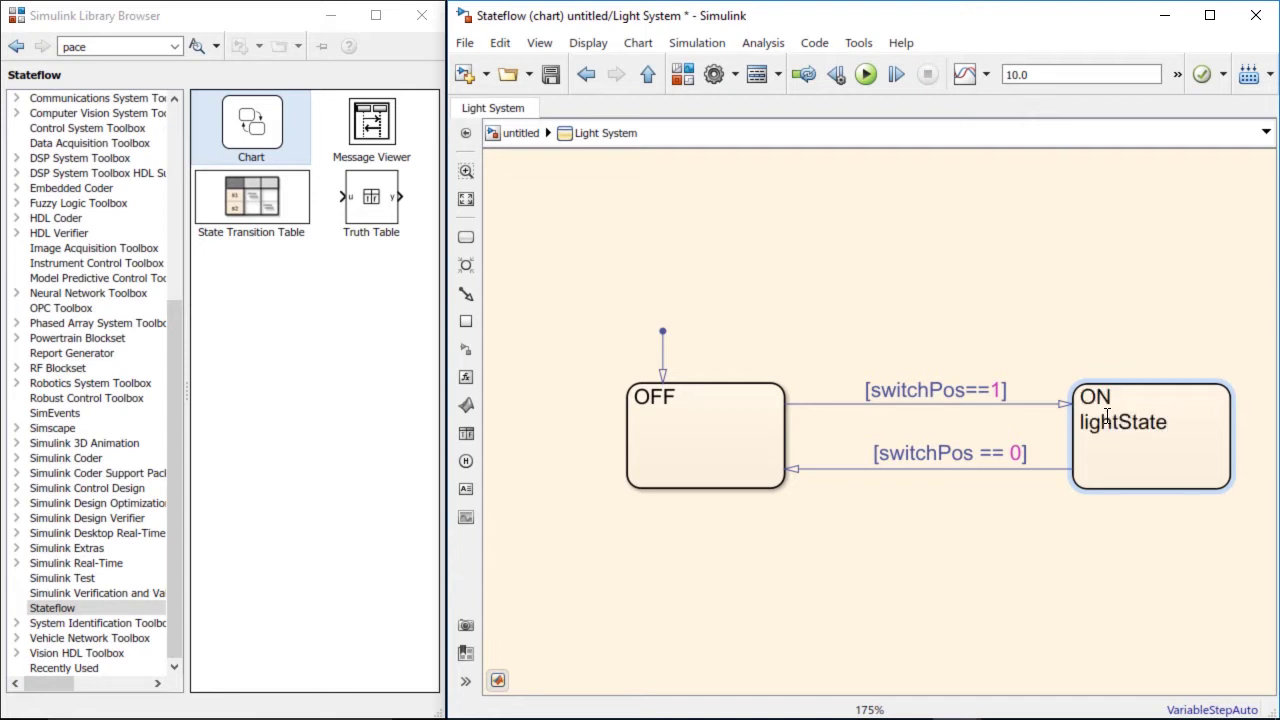
pyautogui.write(' = 1;')
pyautogui.click(1119, 549)
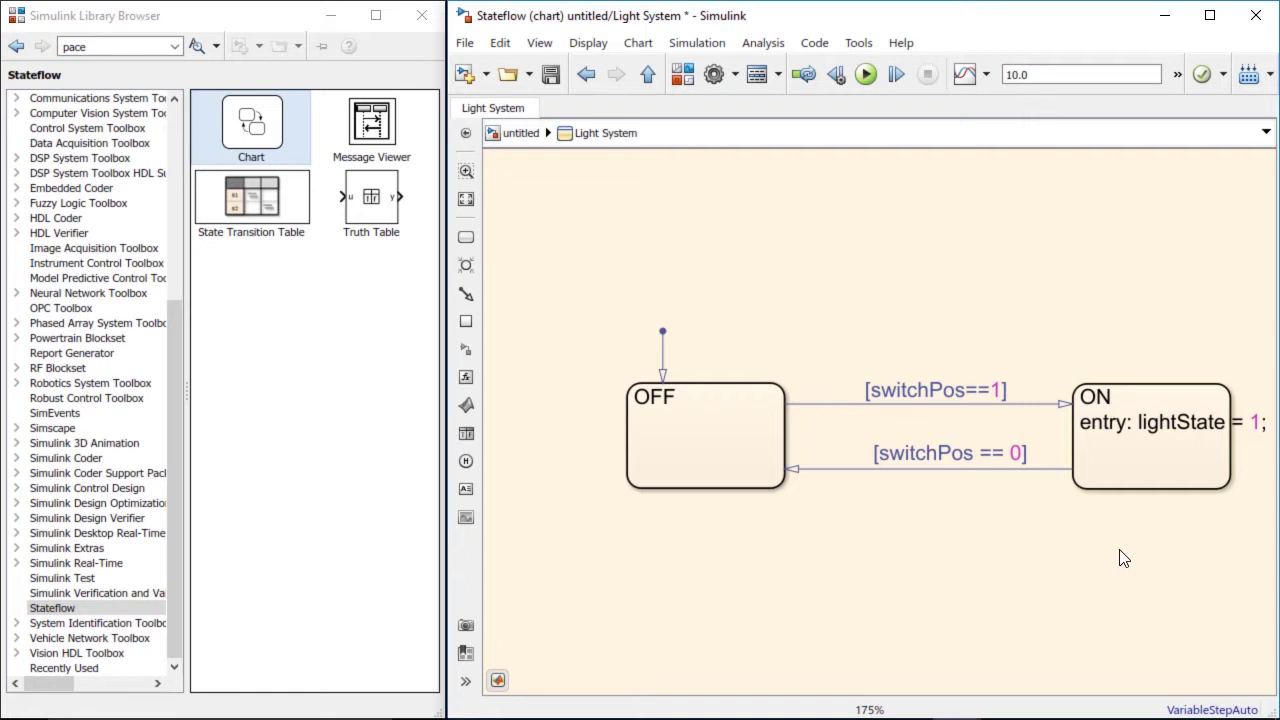
# Break the ON state's action after "entry:" so the lightState assignment sits on its own line inside the state.
pyautogui.click(1131, 421)
pyautogui.press('BackSpace')
pyautogui.press('Return')
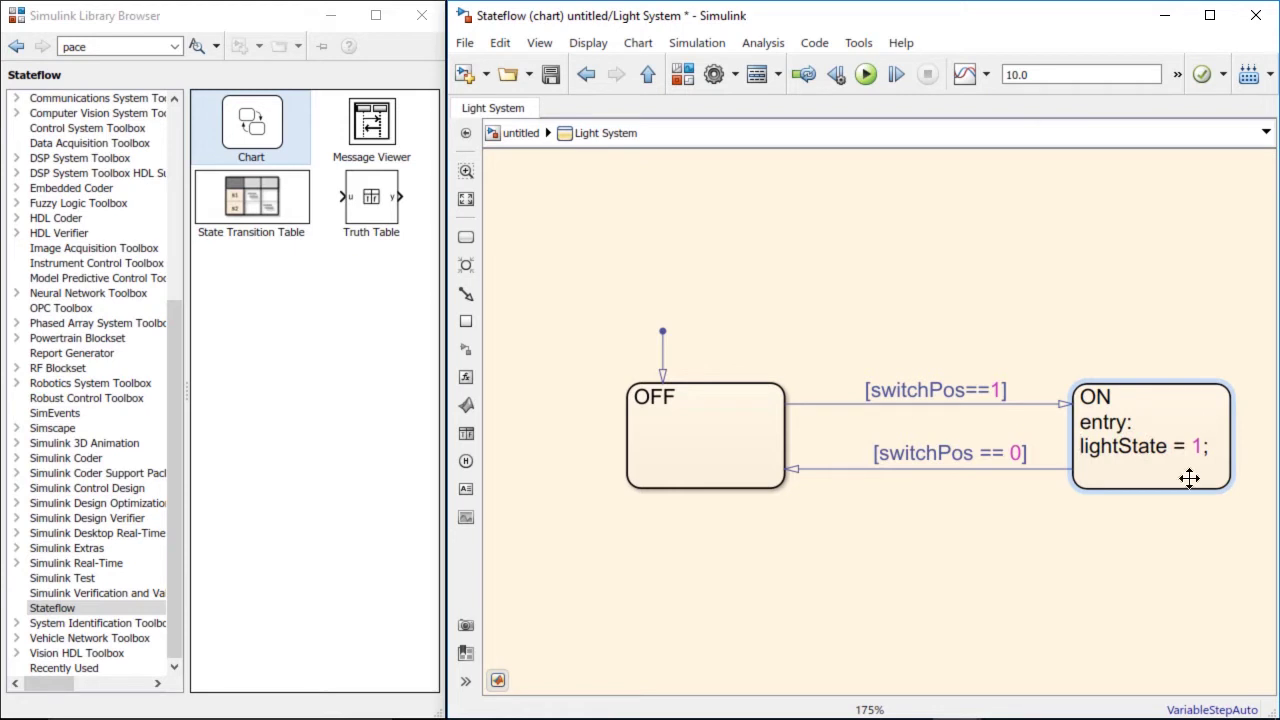
pyautogui.click(1161, 518)
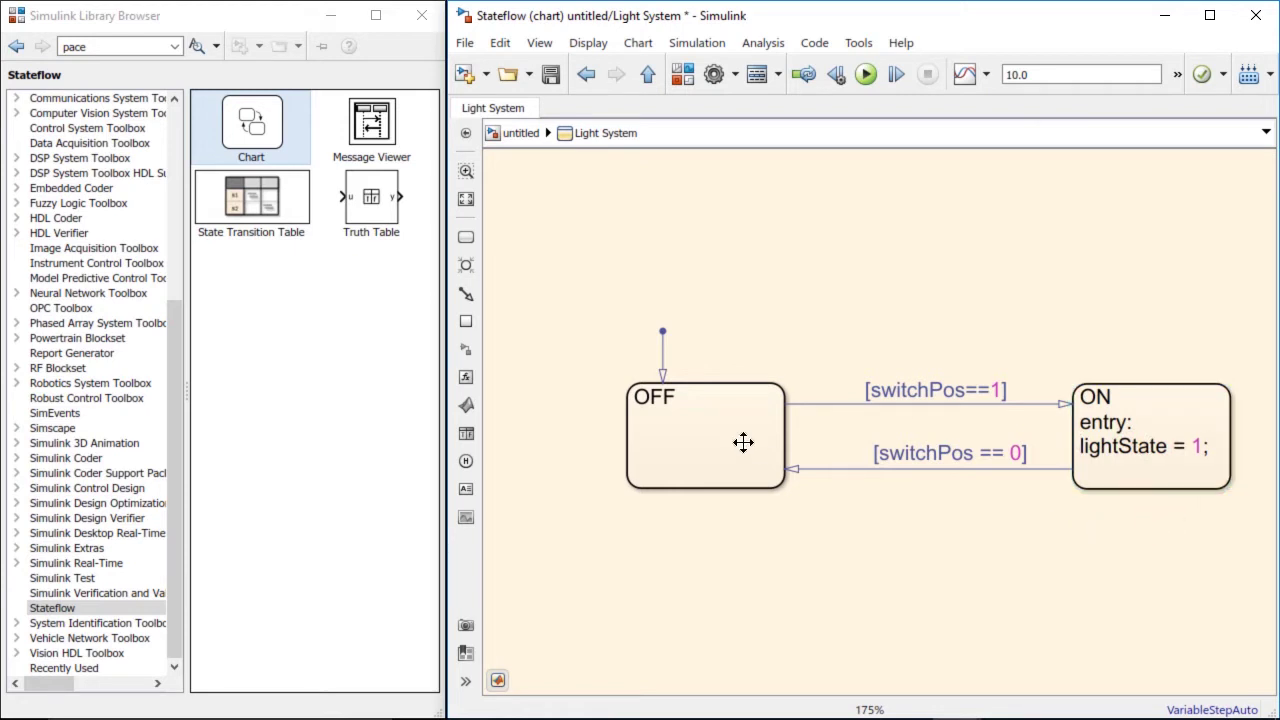
# Add the entry action "lightState = 0;" to the OFF state, with "entry:" on the line above it.
pyautogui.click(734, 403)
pyautogui.press('Return')
pyautogui.write('en')
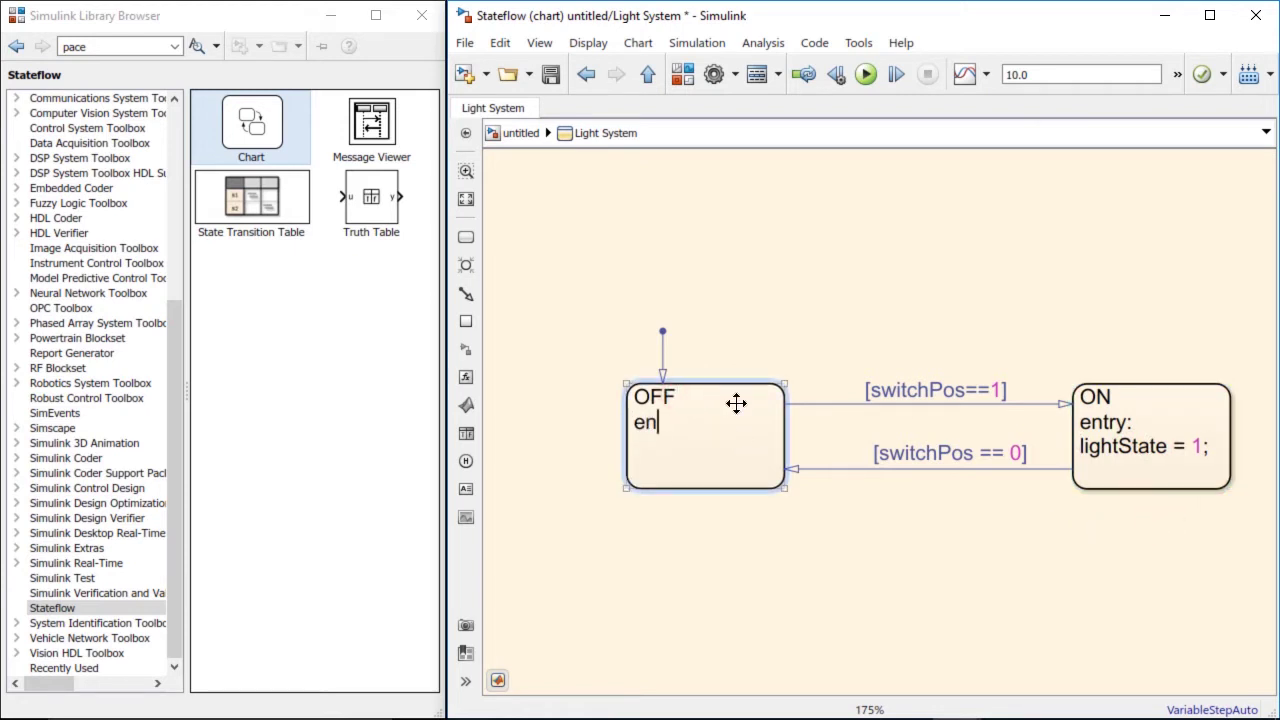
pyautogui.write('try: lightStat')
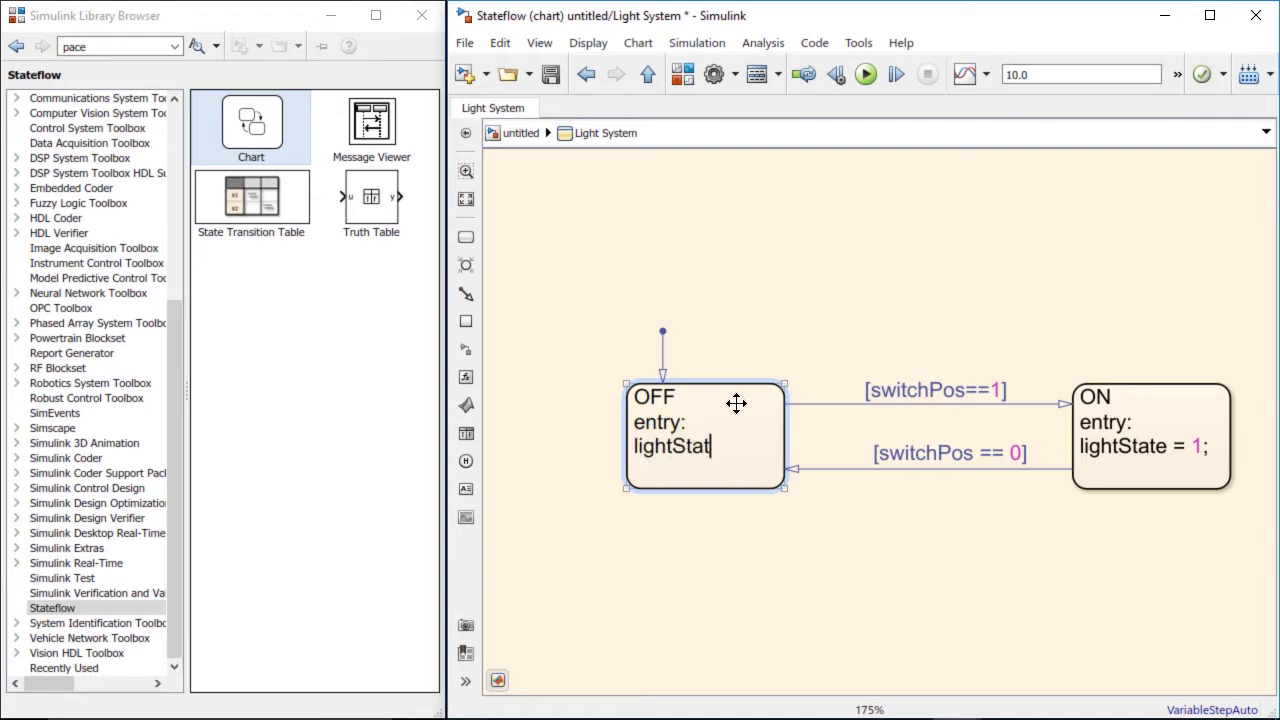
pyautogui.write('e = 0;')
pyautogui.click(1020, 251)
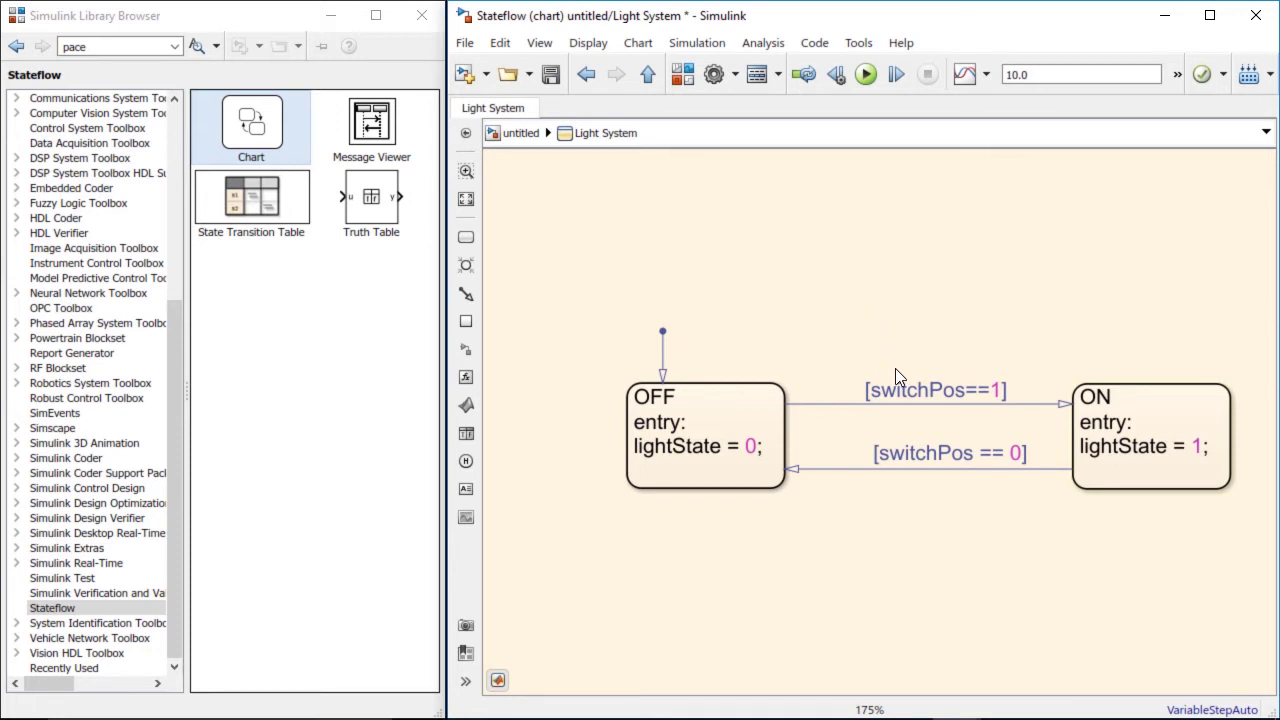
# Resolve the chart's undefined symbols by defining switchPos as Input Data and lightState as Output Data.
pyautogui.click(1090, 461)
pyautogui.click(540, 43)
pyautogui.click(578, 252)
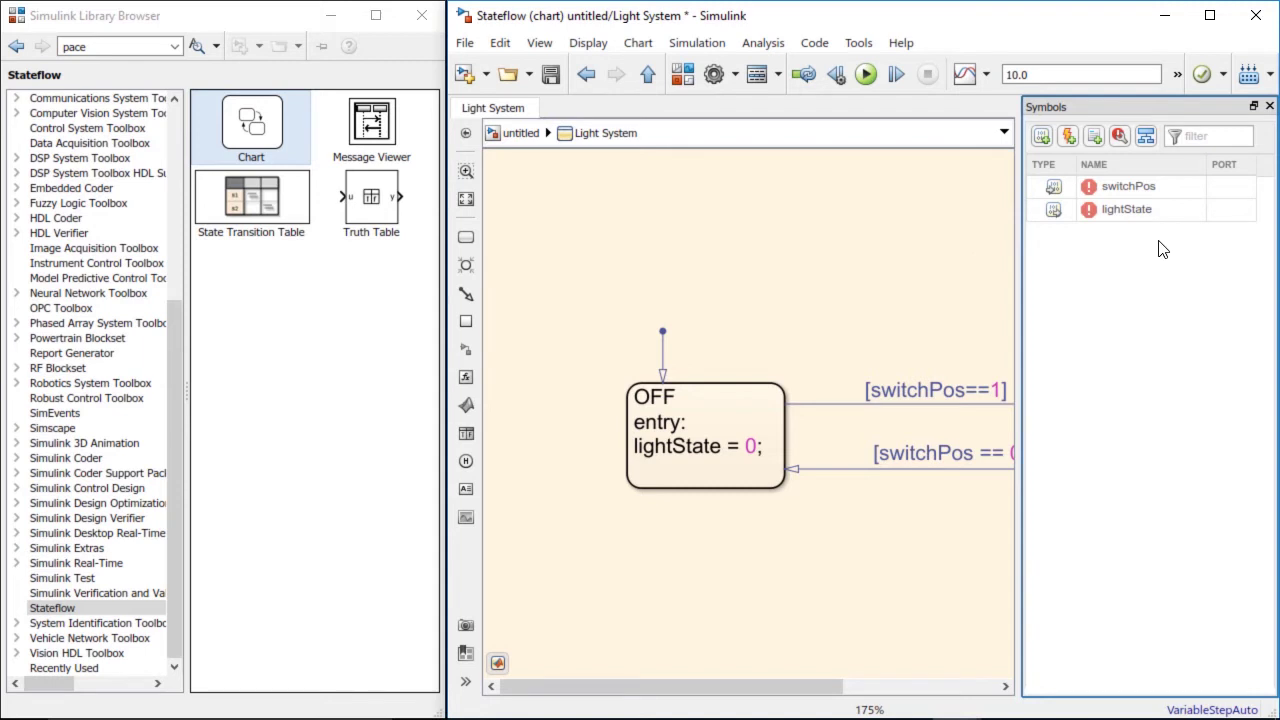
pyautogui.moveTo(1089, 215)
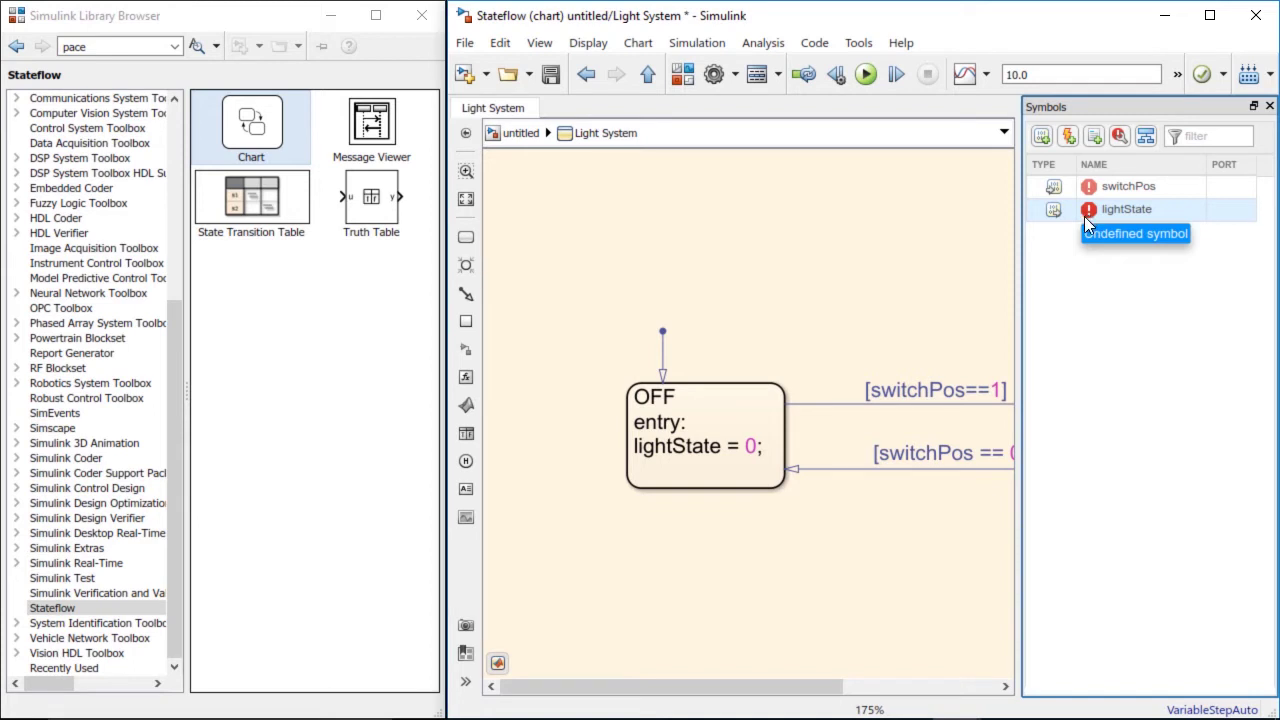
pyautogui.click(1055, 189)
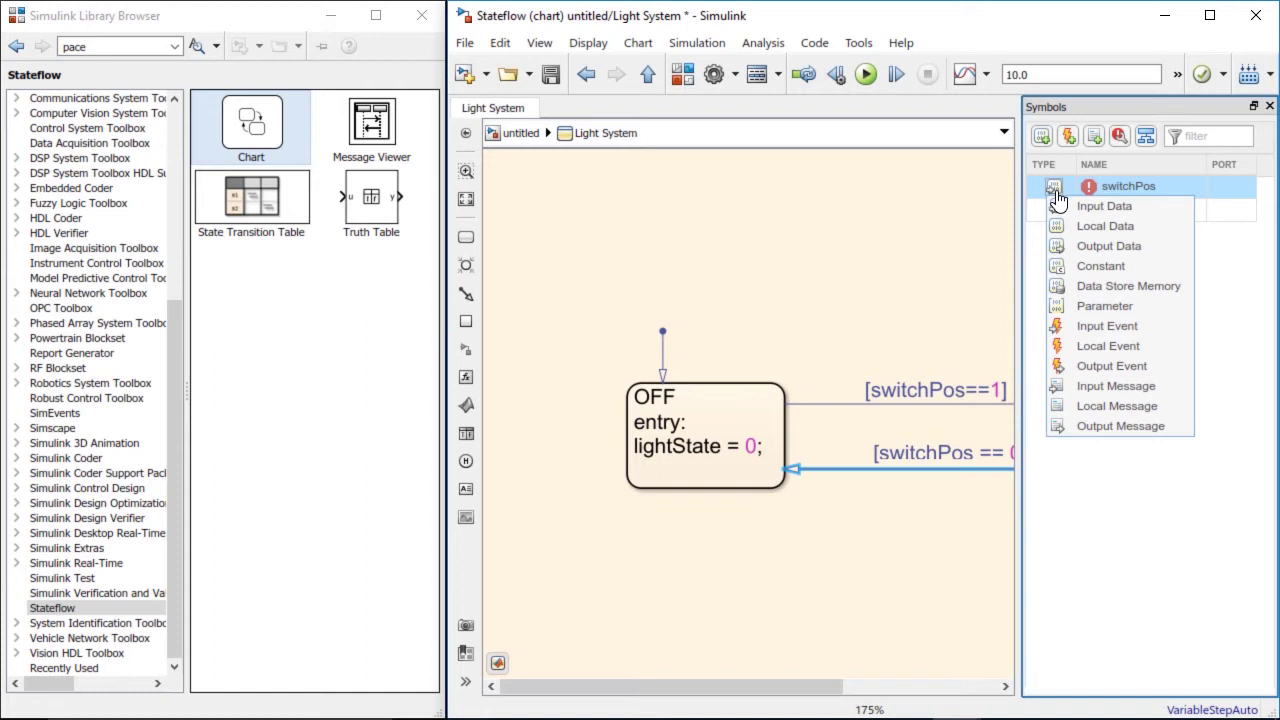
pyautogui.click(1058, 205)
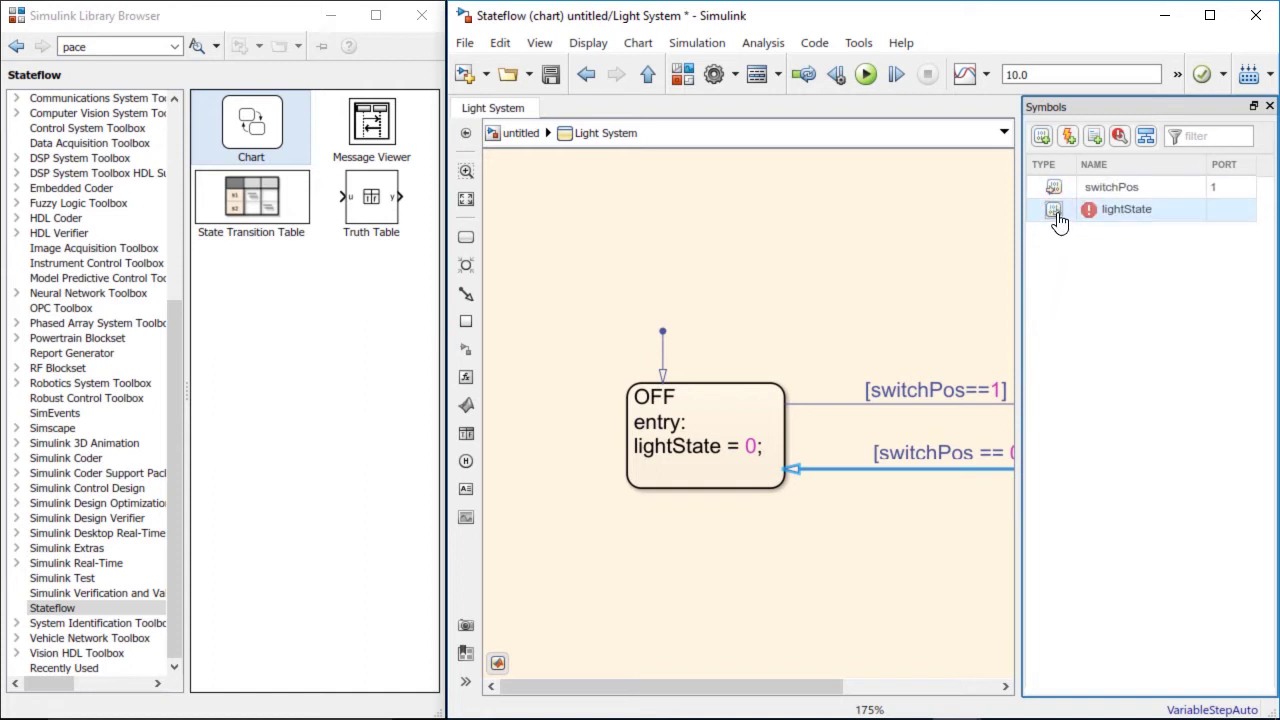
pyautogui.click(1056, 212)
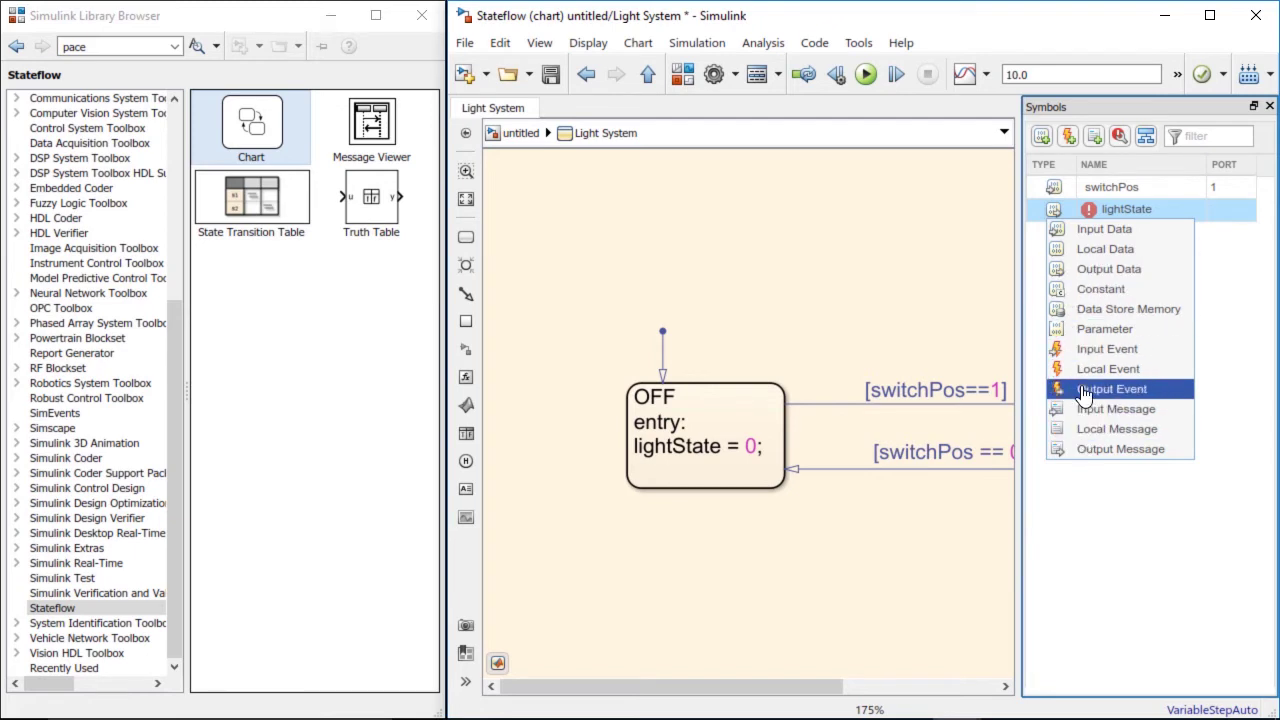
pyautogui.click(1110, 270)
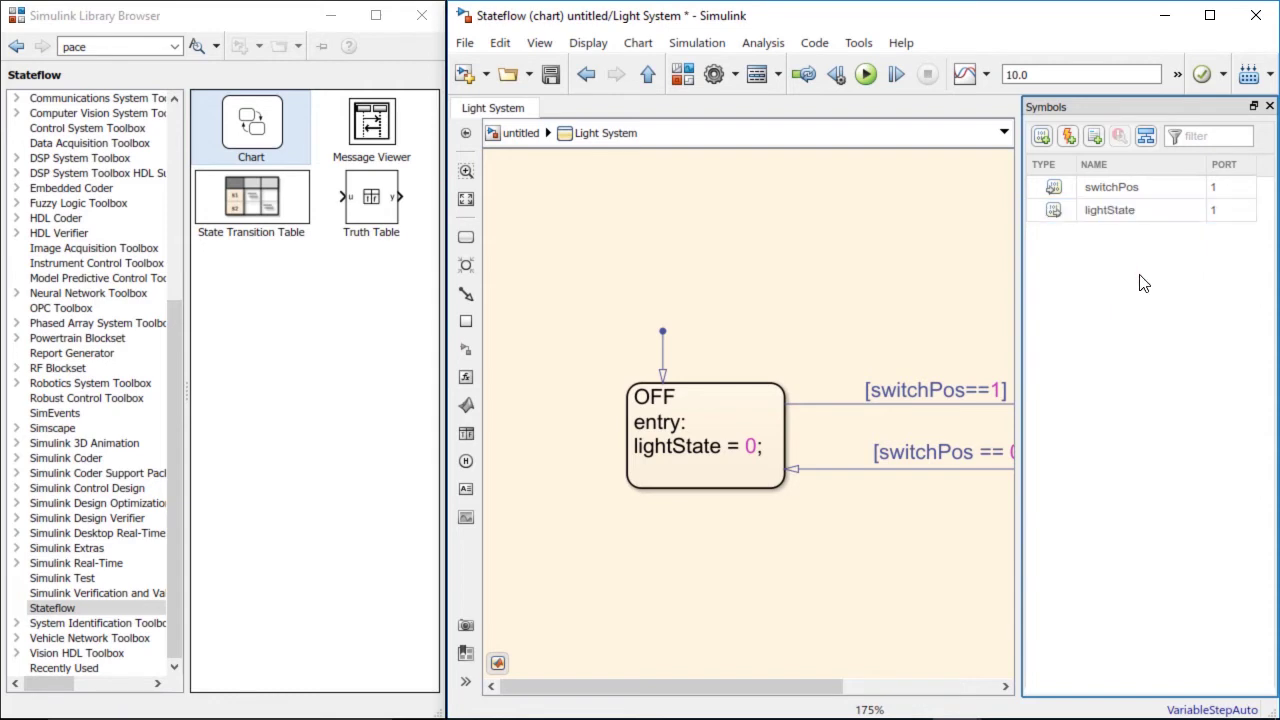
pyautogui.click(1270, 105)
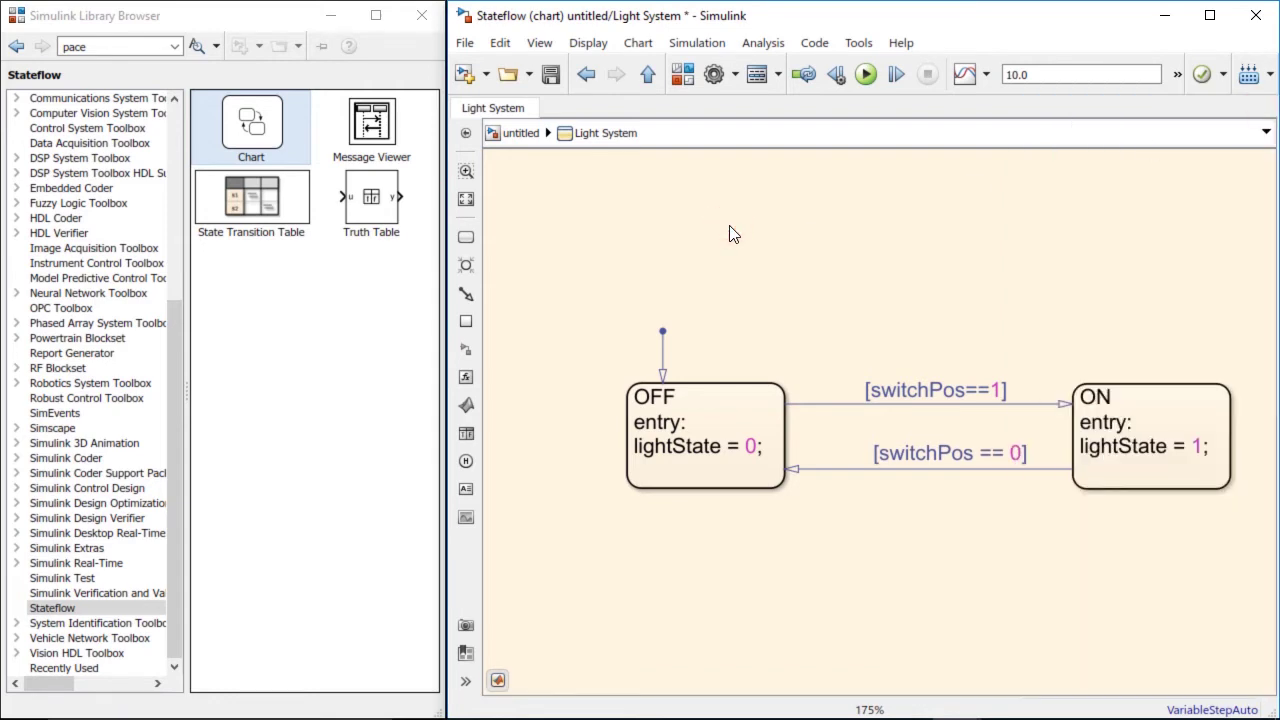
# Return to the top-level model and widen the Light System chart block so its port labels fit.
pyautogui.click(514, 137)
pyautogui.moveTo(629, 311); pyautogui.dragTo(792, 306)
pyautogui.click(796, 372)
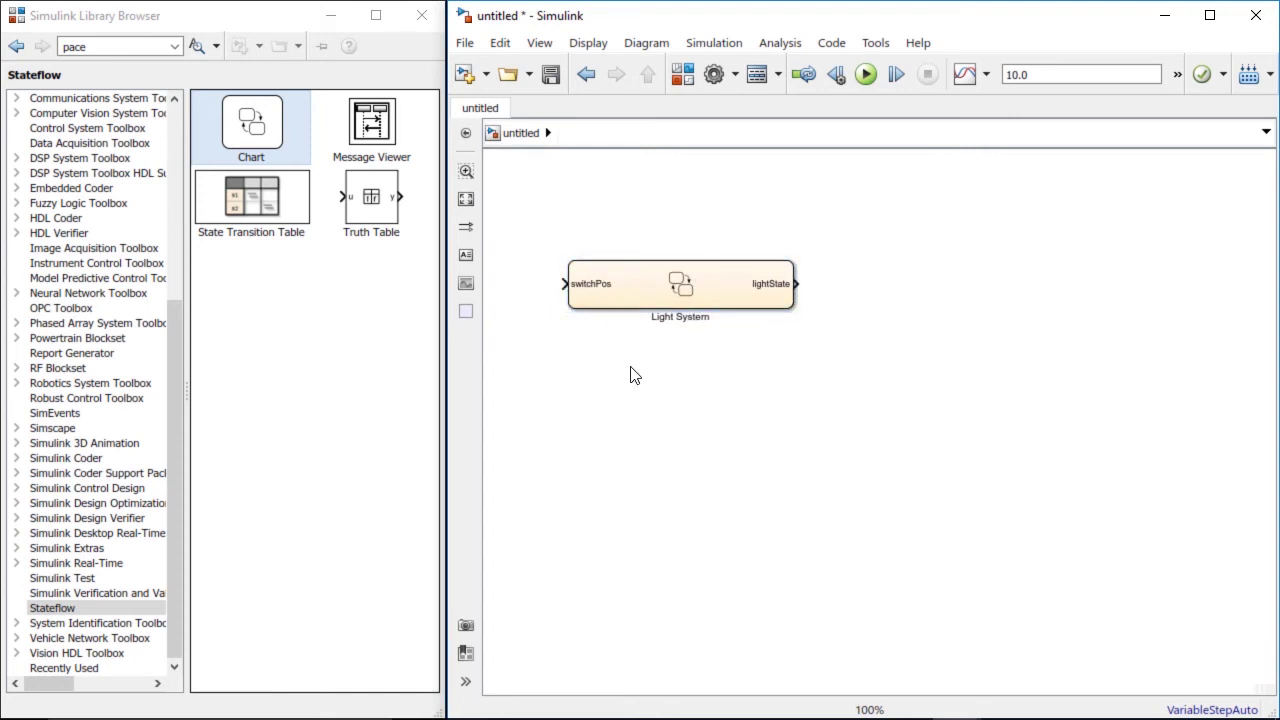
pyautogui.press('space')
pyautogui.click(697, 211)
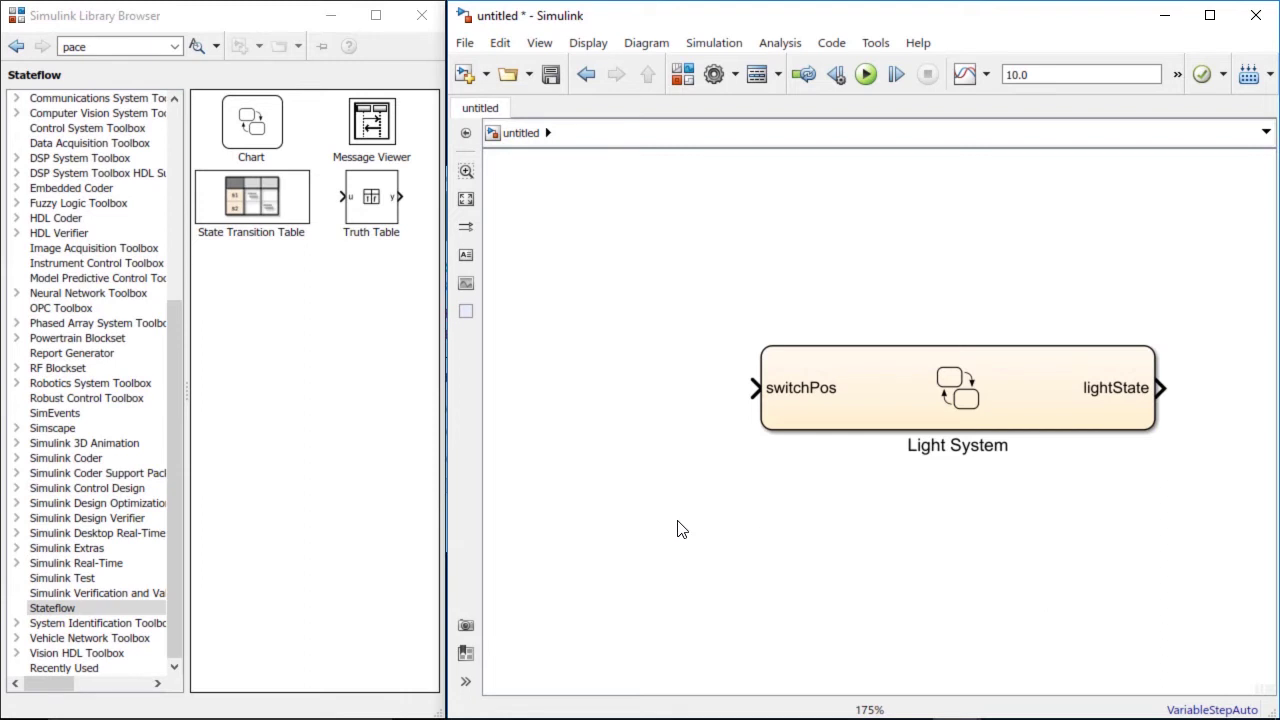
# Add a Rocker Switch block from the Simulink Dashboard library below the Light System chart.
pyautogui.click(173, 600)
pyautogui.moveTo(173, 600); pyautogui.dragTo(163, 337)
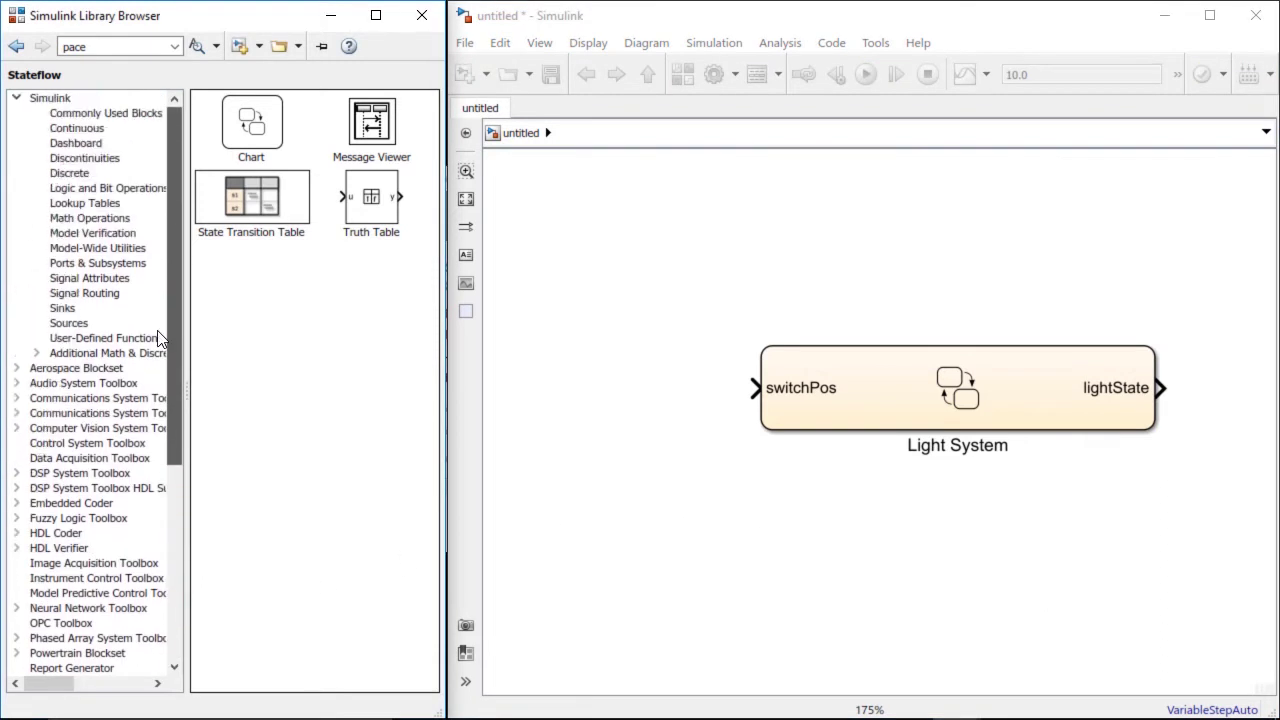
pyautogui.click(80, 143)
pyautogui.moveTo(348, 372); pyautogui.dragTo(706, 560)
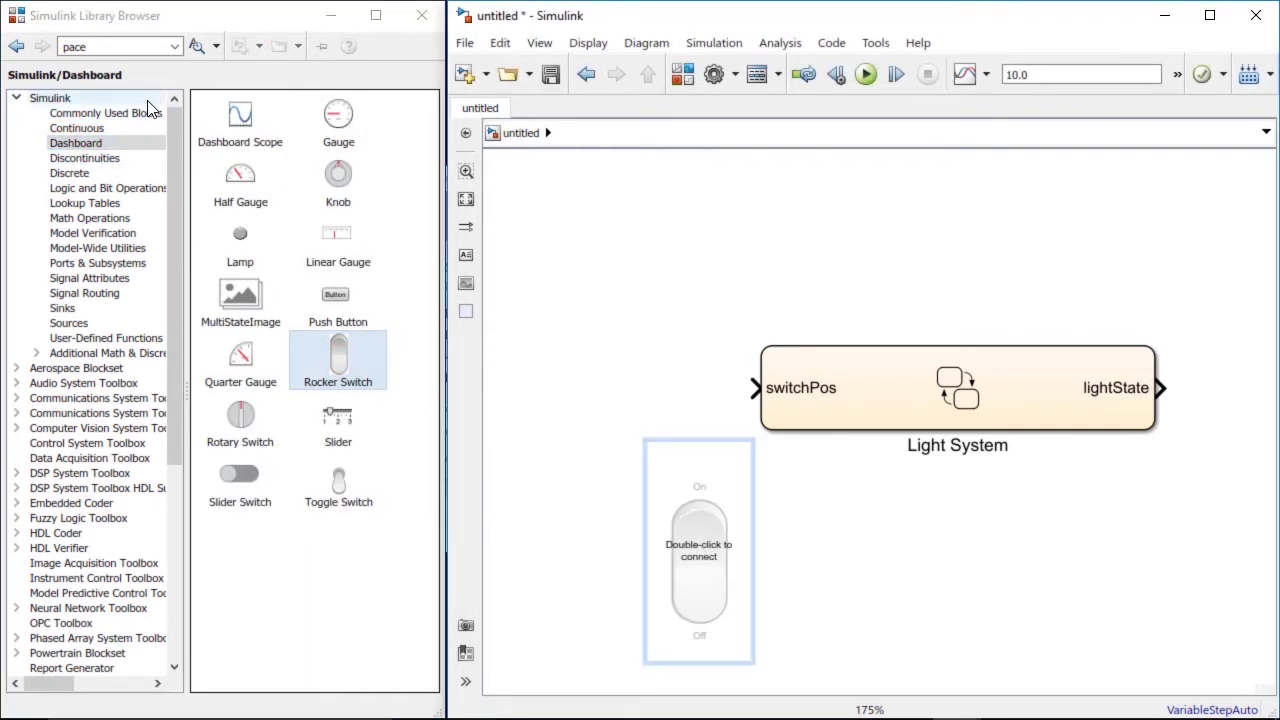
# Add a Constant block from Commonly Used Blocks and connect its output to the chart's switchPos input.
pyautogui.click(105, 113)
pyautogui.moveTo(245, 186); pyautogui.dragTo(652, 405)
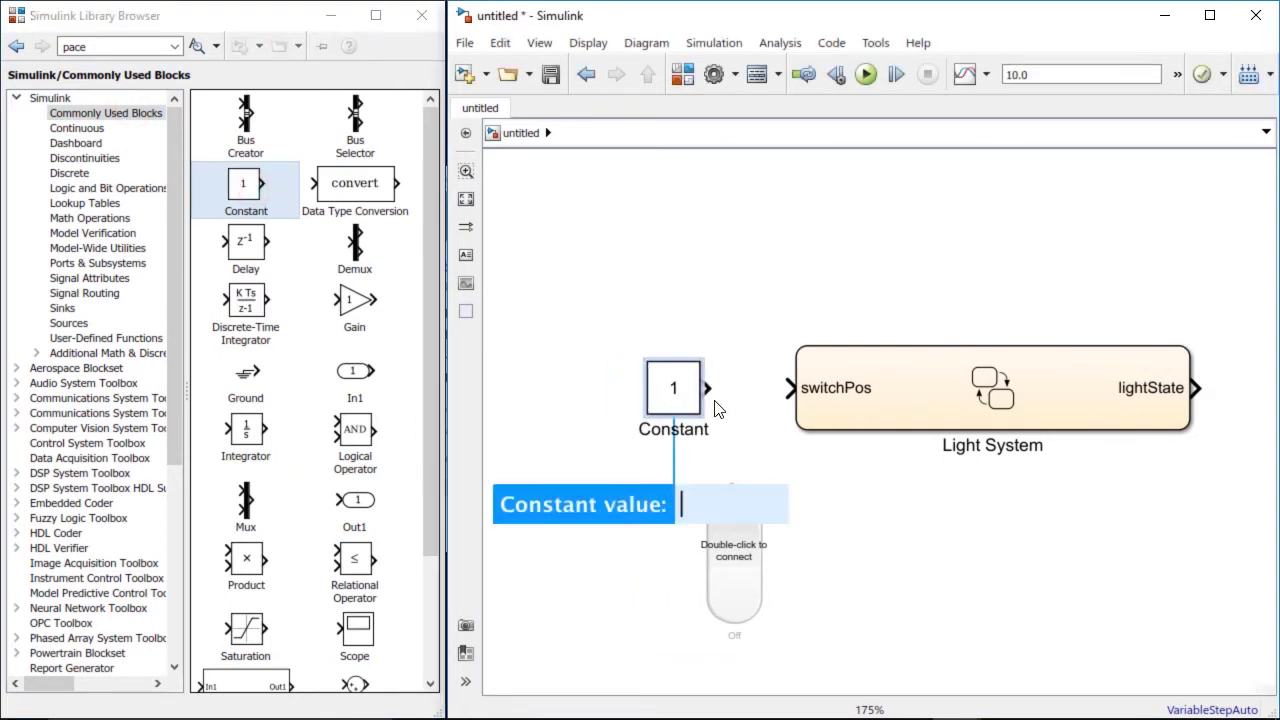
pyautogui.click(709, 389)
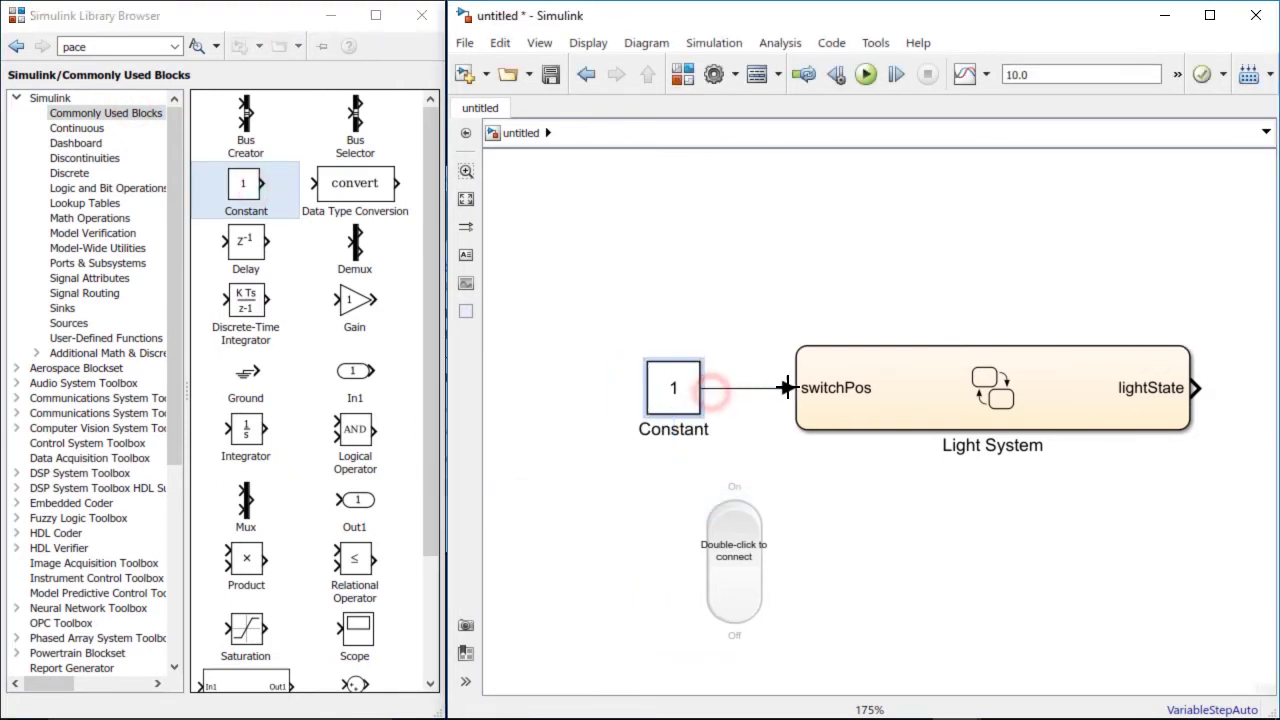
# Connect the Rocker Switch to Constant:Value, keeping On as 1 and Off as 0, and apply the settings.
pyautogui.doubleClick(745, 555)
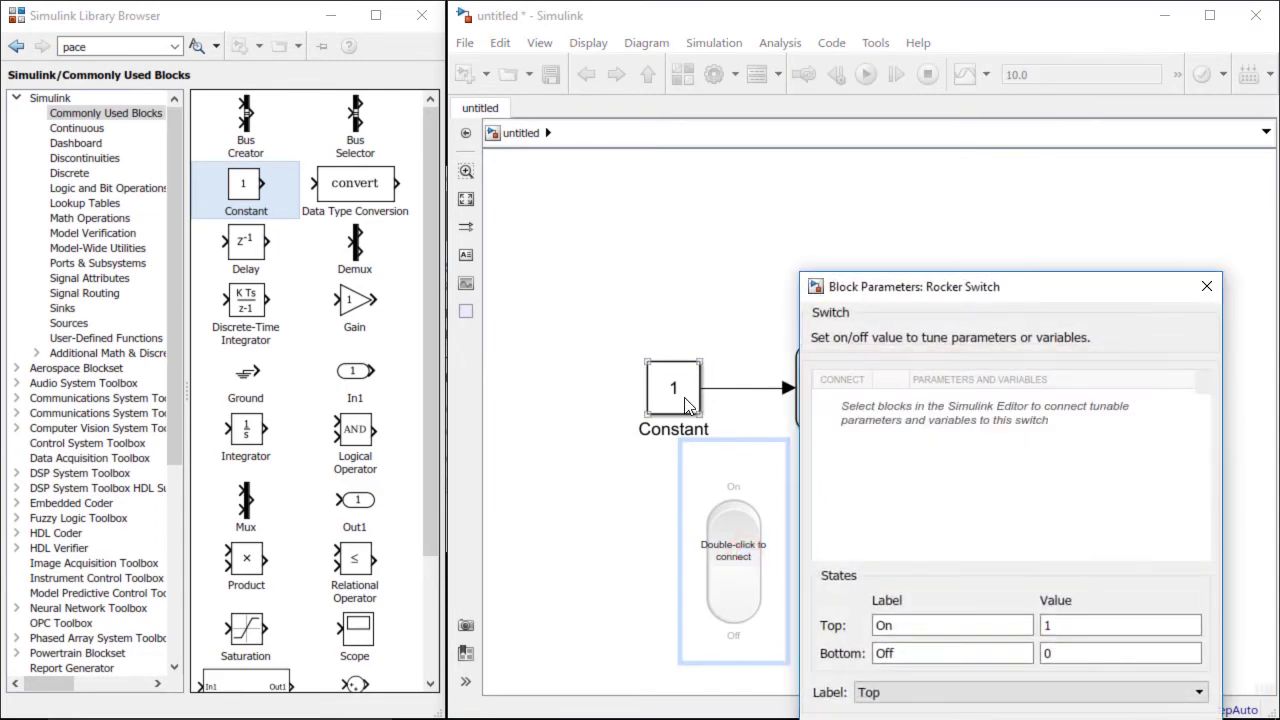
pyautogui.click(686, 404)
pyautogui.click(842, 402)
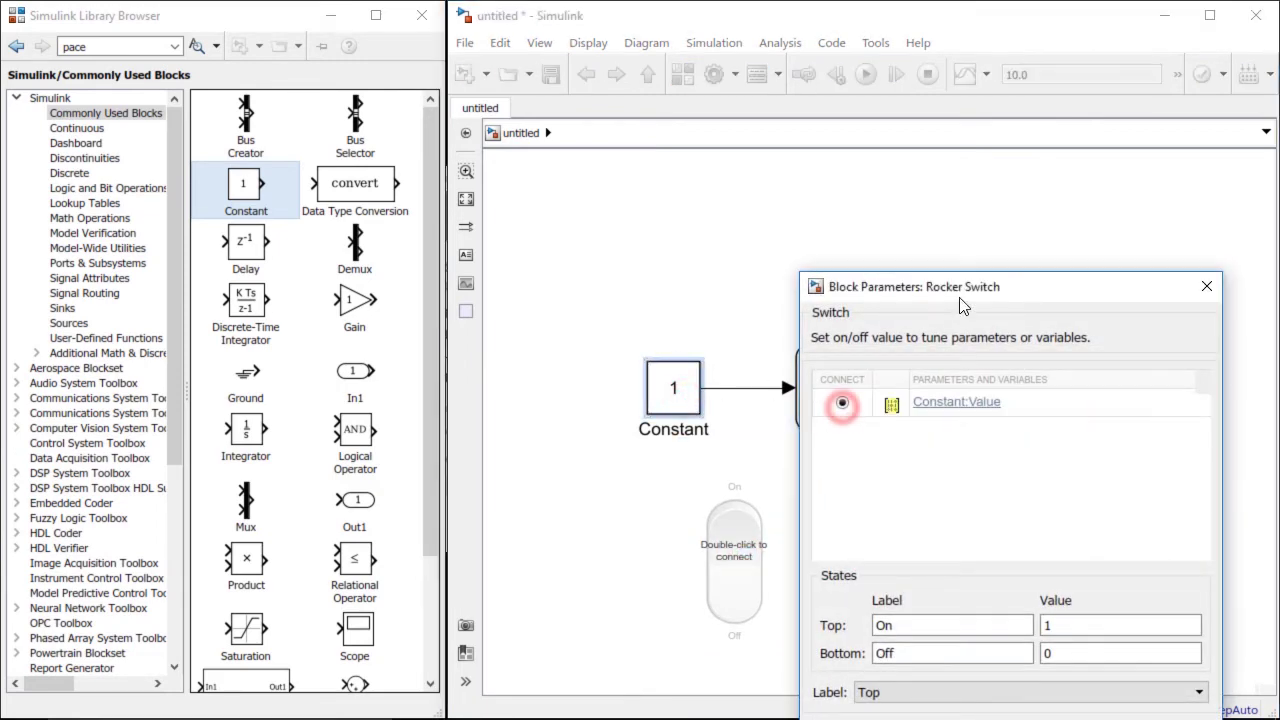
pyautogui.moveTo(970, 287); pyautogui.dragTo(1000, 188)
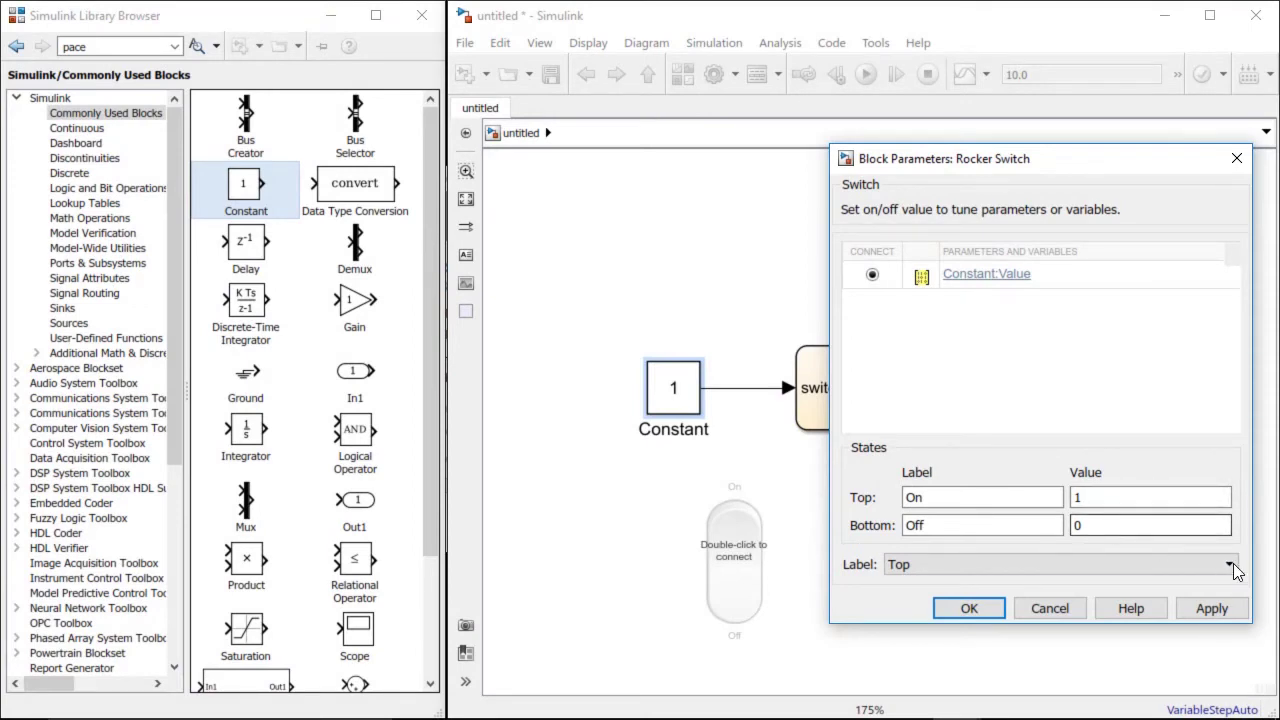
pyautogui.click(1215, 608)
pyautogui.click(969, 608)
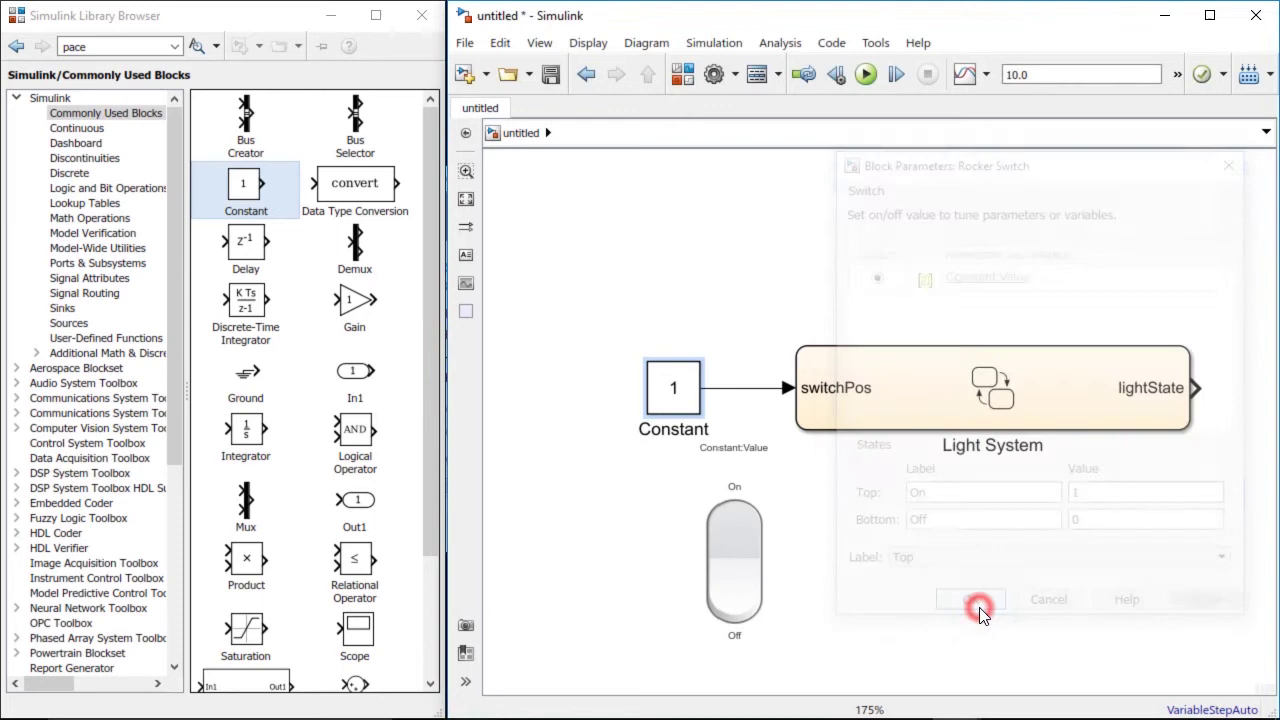
pyautogui.click(866, 592)
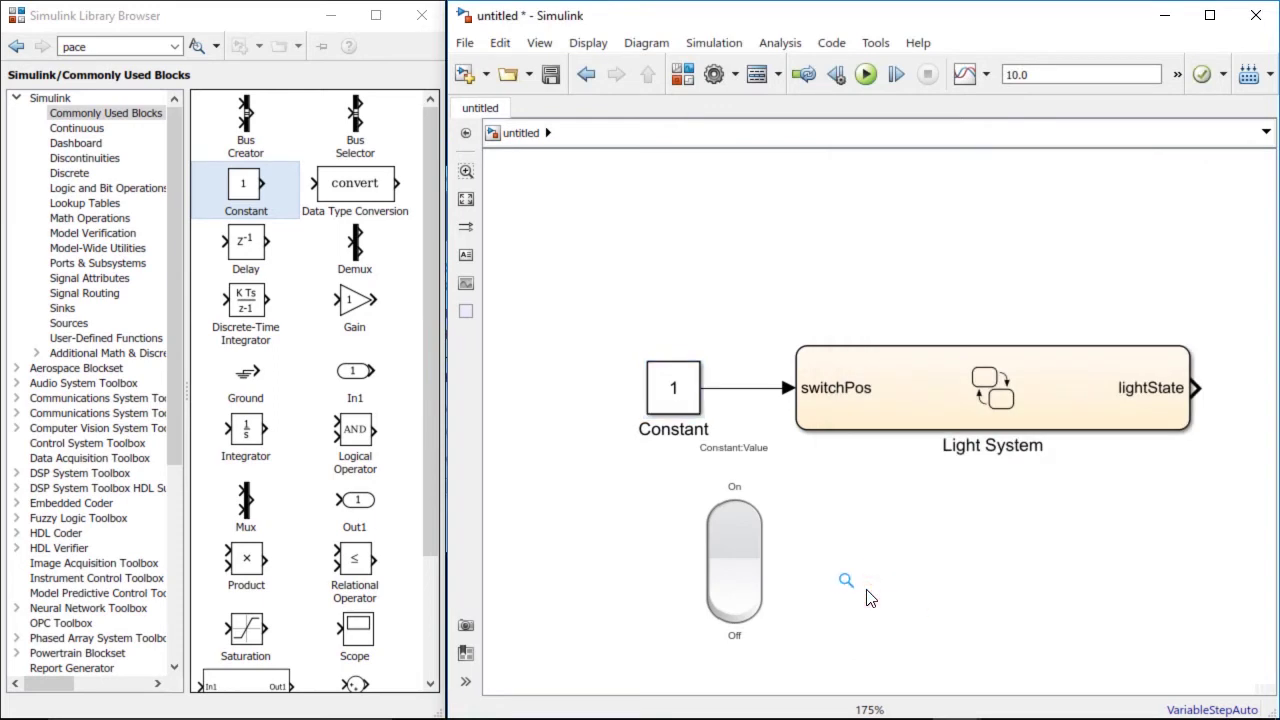
# Add a Display block from the Sinks library and connect it to the chart's lightState output.
pyautogui.scroll(-1, 866, 592)
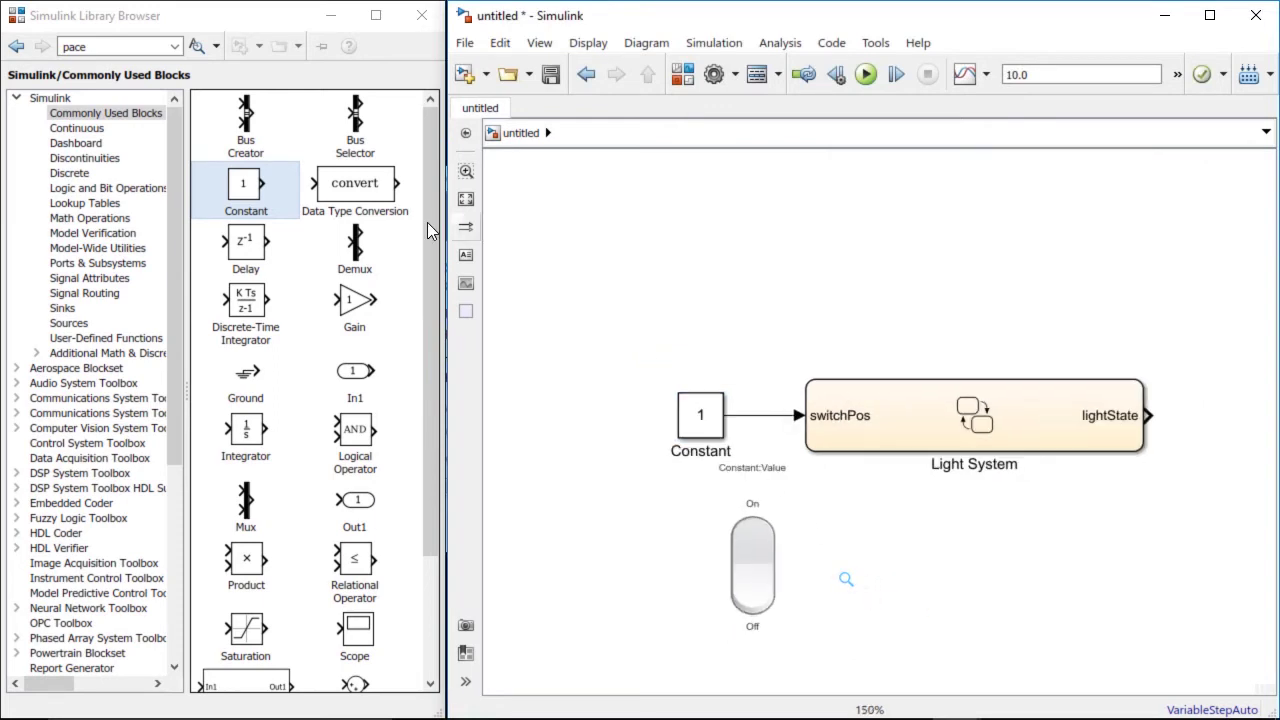
pyautogui.click(155, 308)
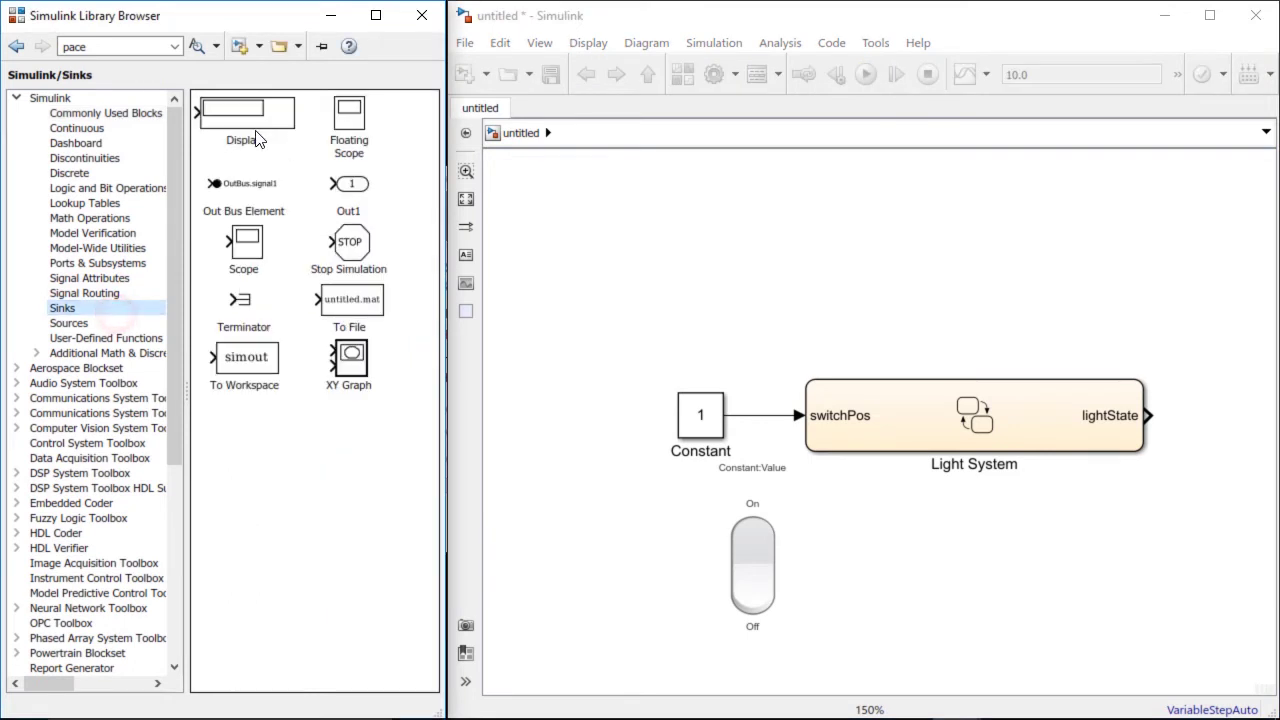
pyautogui.moveTo(250, 125); pyautogui.dragTo(1245, 420)
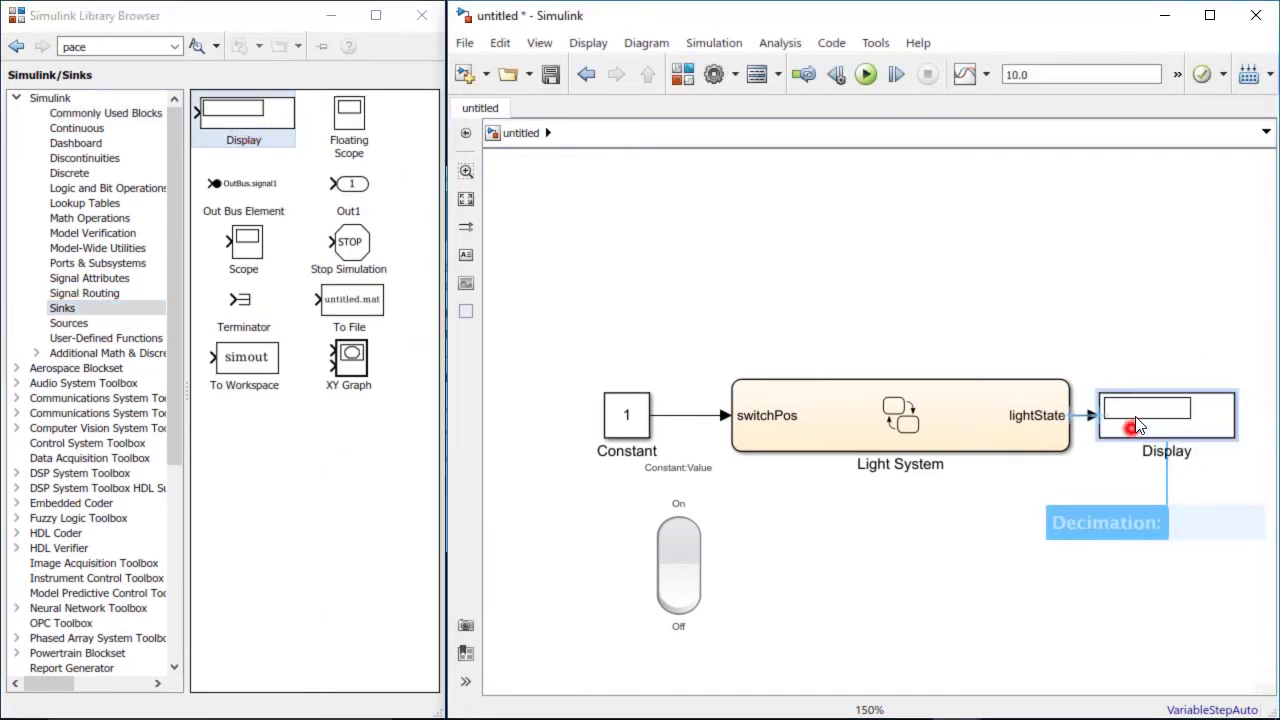
# Add a Lamp block from the Simulink Dashboard library below the Display block.
pyautogui.click(1130, 430)
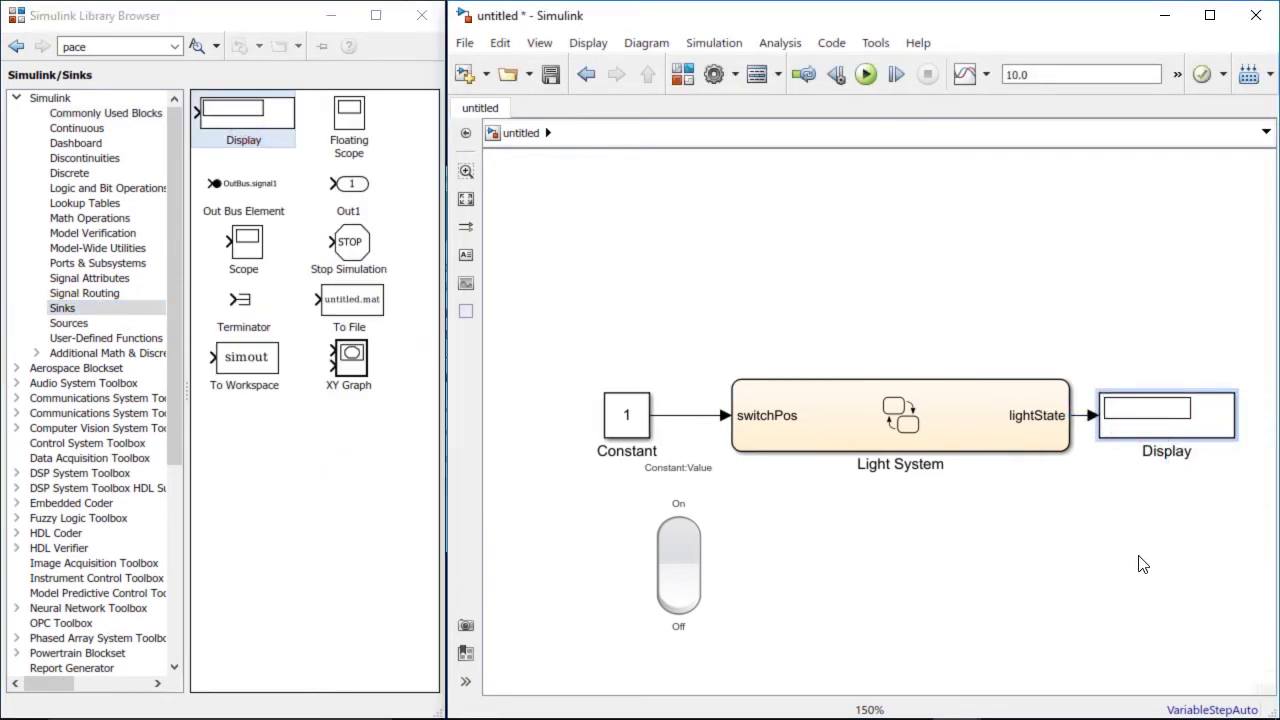
pyautogui.click(110, 142)
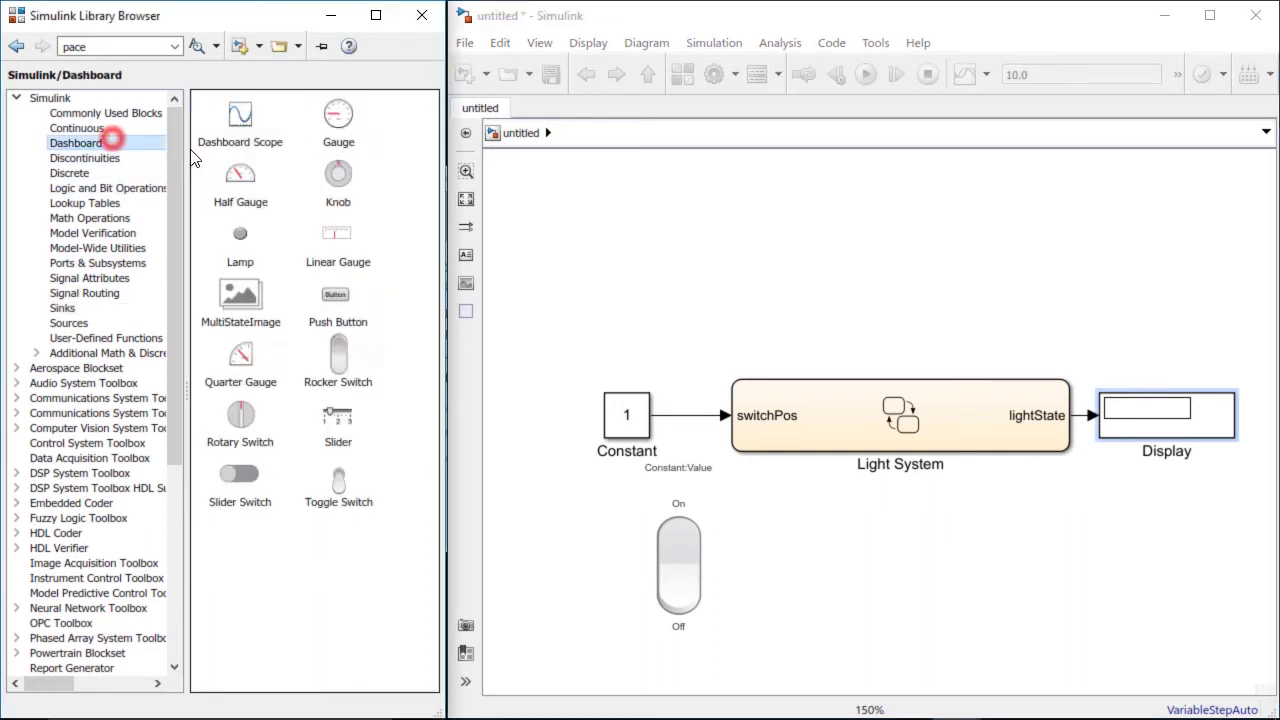
pyautogui.moveTo(243, 240)
pyautogui.mouseDown()
pyautogui.moveTo(1251, 528)
pyautogui.moveTo(1180, 578)
pyautogui.mouseUp()
pyautogui.click(1176, 581)
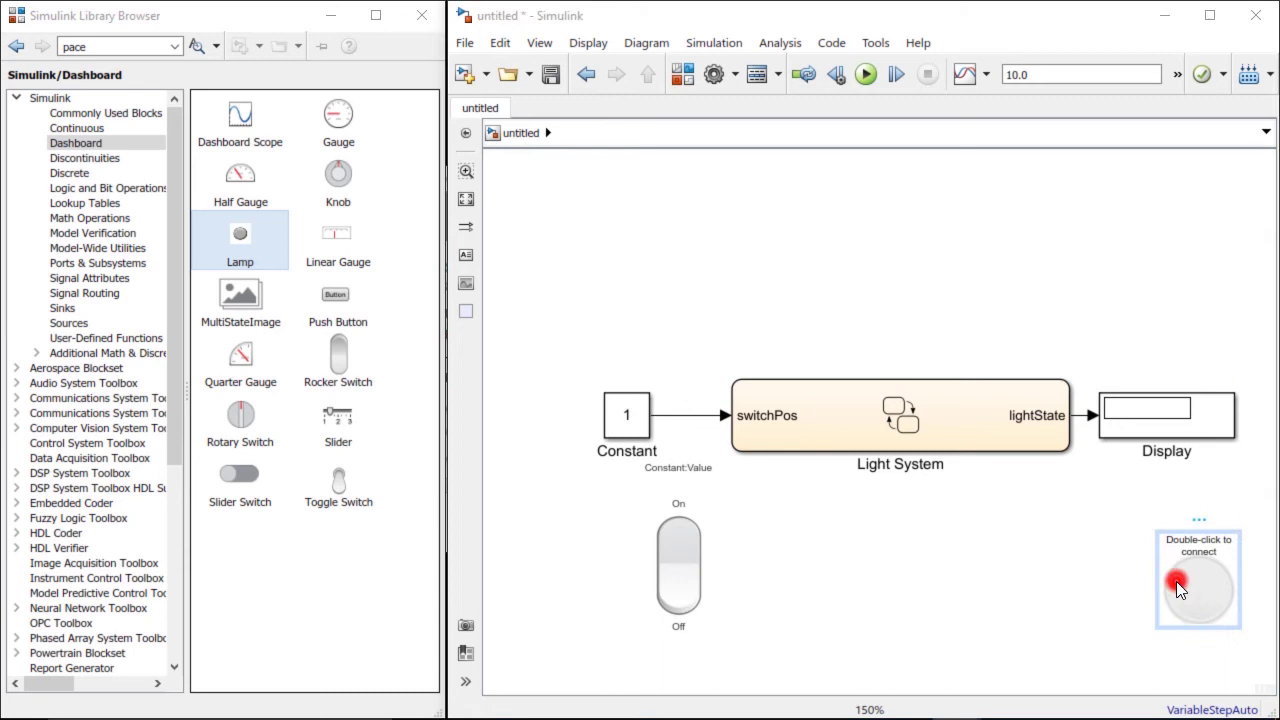
# Connect the Lamp to the Light System:1 signal that feeds the Display block.
pyautogui.doubleClick(1176, 581)
pyautogui.click(1137, 418)
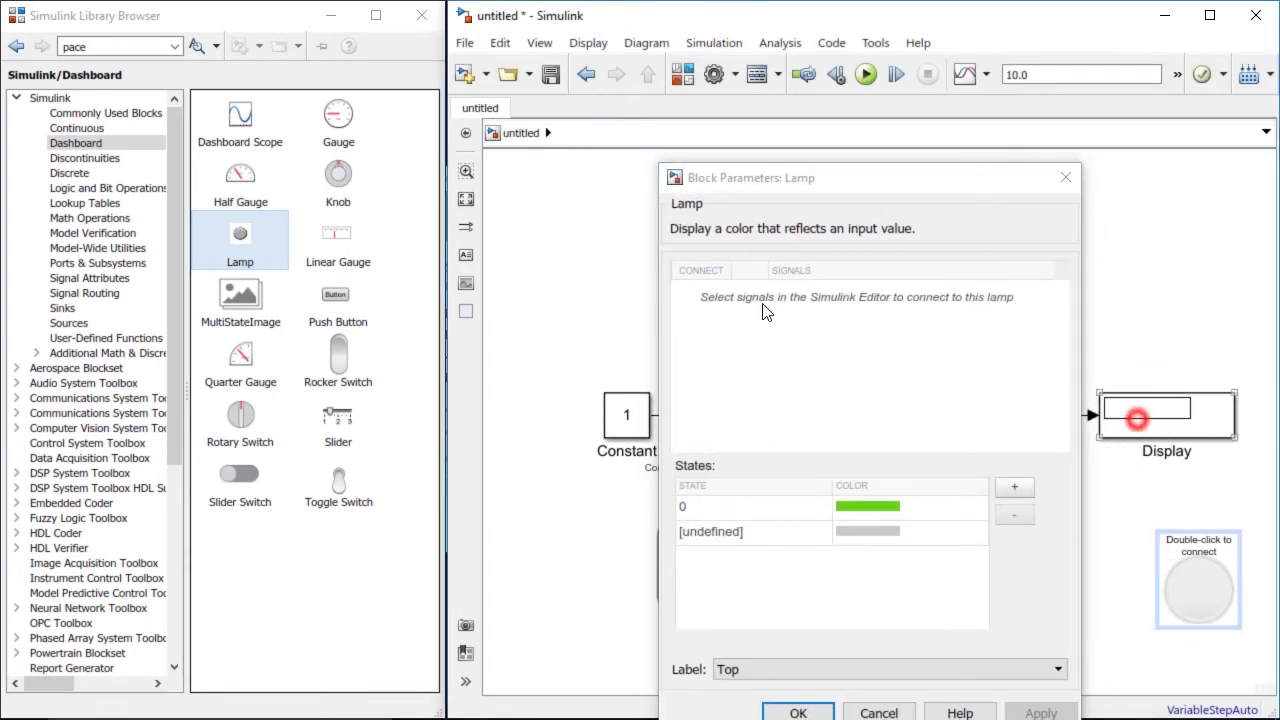
pyautogui.click(701, 293)
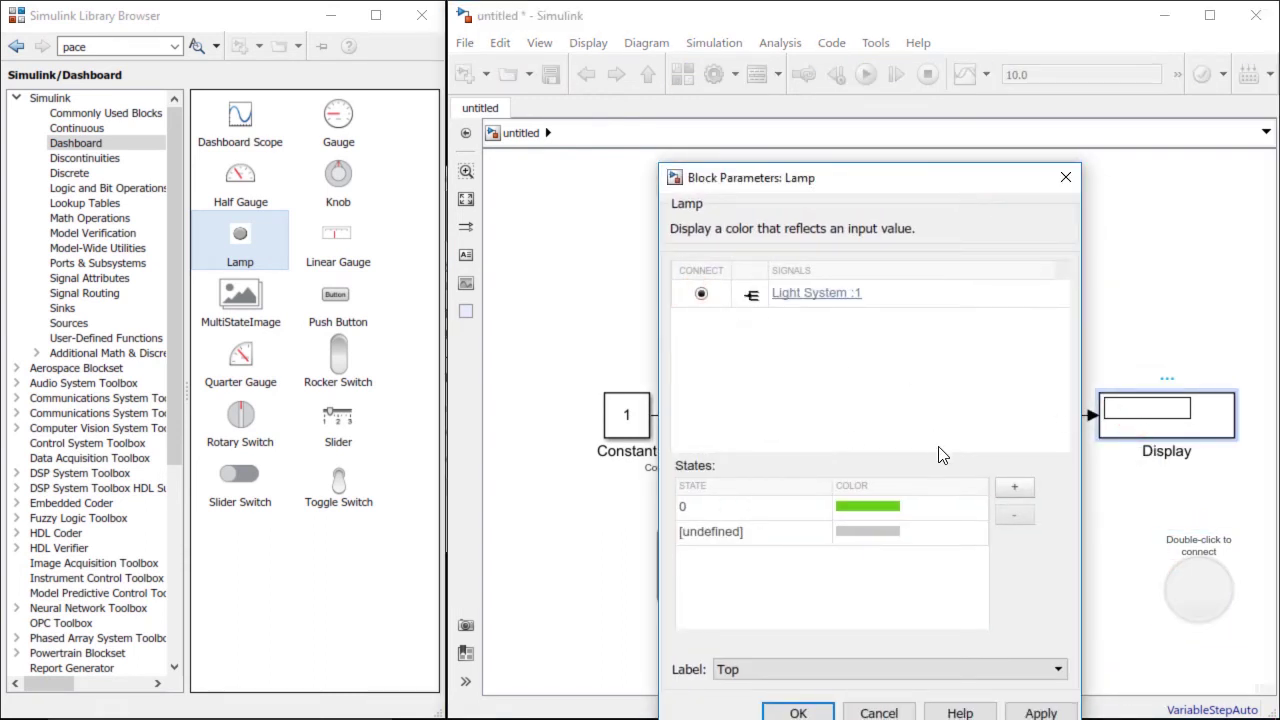
# Set the Lamp's colour for state 0 to the custom hex value #ffffff.
pyautogui.click(859, 510)
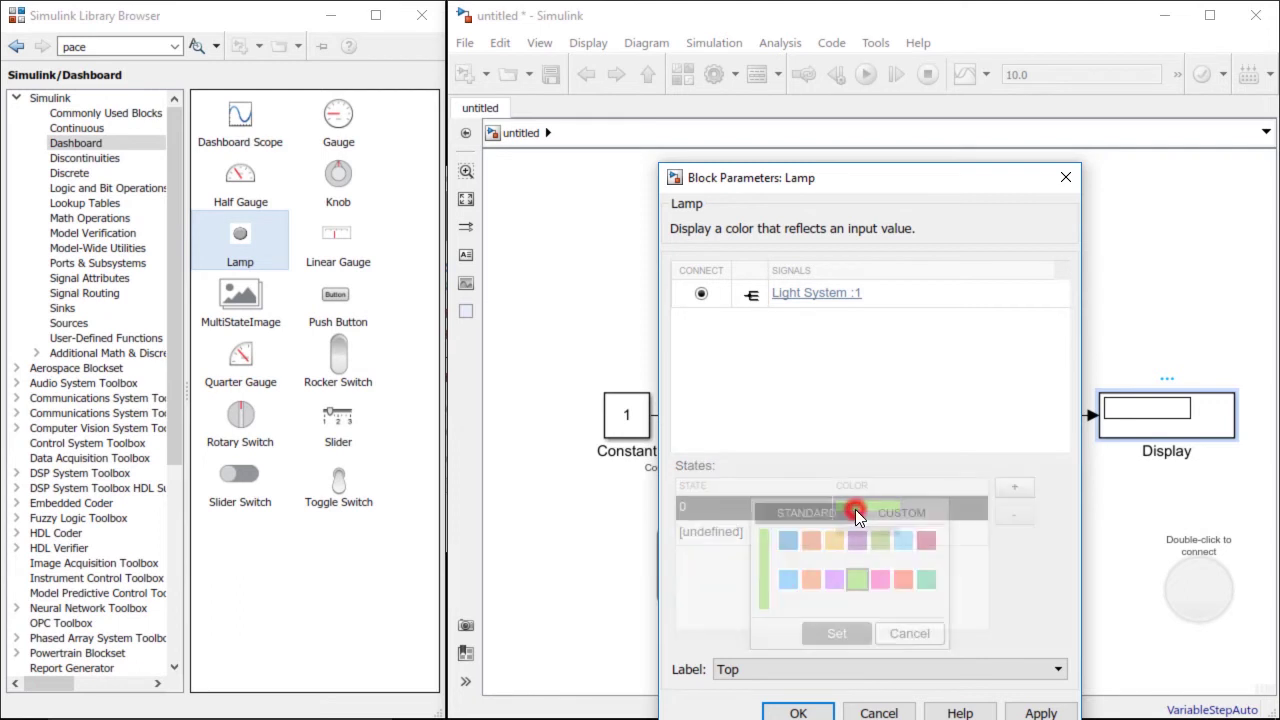
pyautogui.click(924, 513)
pyautogui.moveTo(866, 553); pyautogui.dragTo(953, 551)
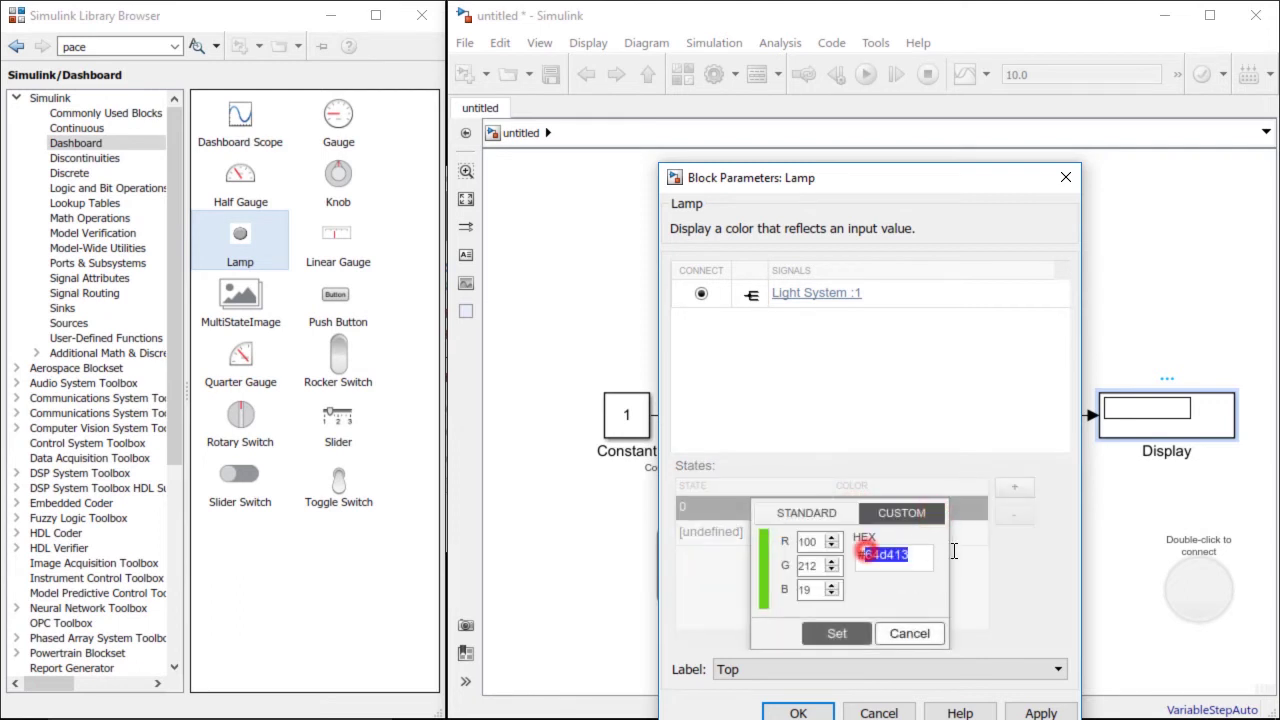
pyautogui.write('ffffff')
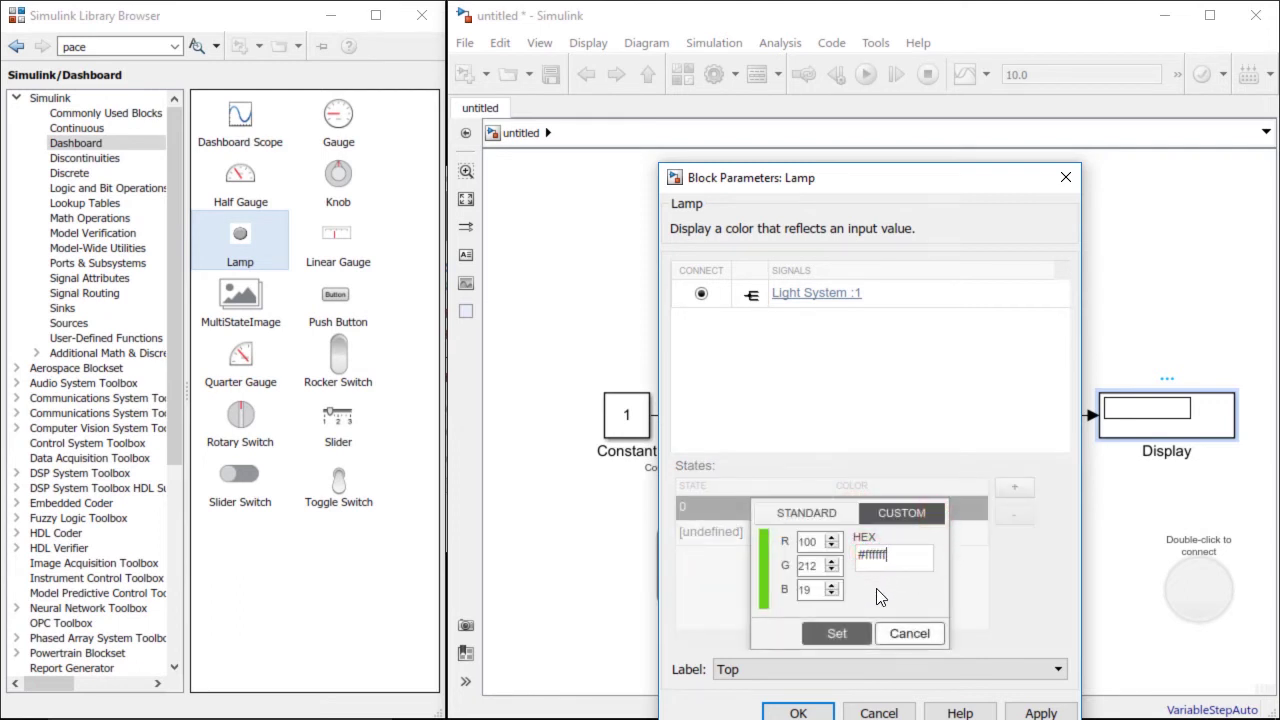
pyautogui.click(836, 633)
# Add state 1 to the Lamp and give it the standard yellow-orange colour.
pyautogui.click(1008, 488)
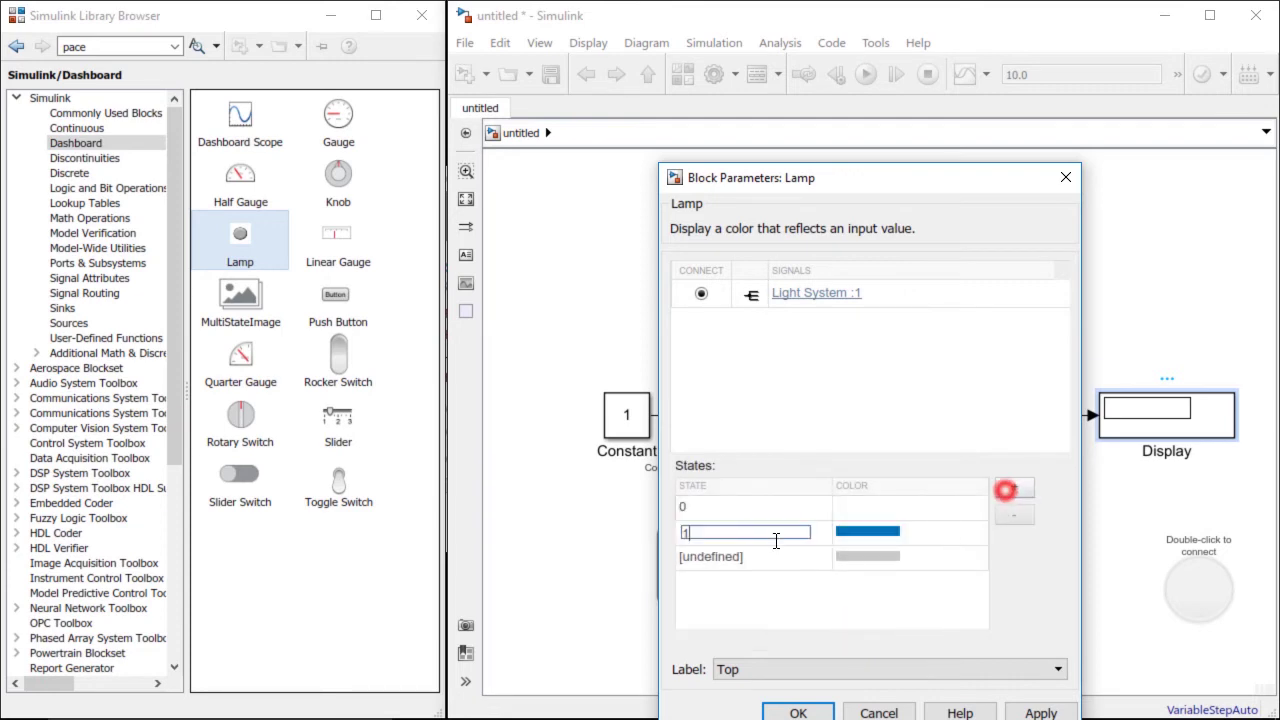
pyautogui.click(911, 534)
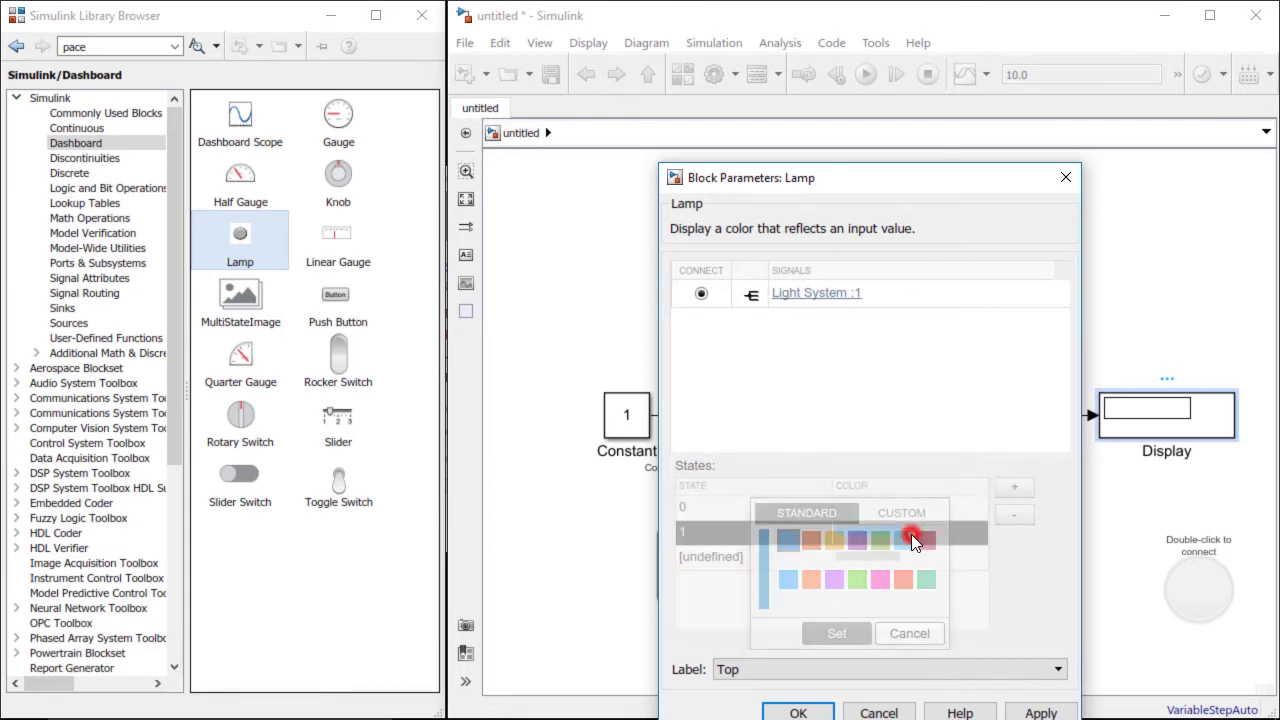
pyautogui.click(833, 540)
pyautogui.click(836, 633)
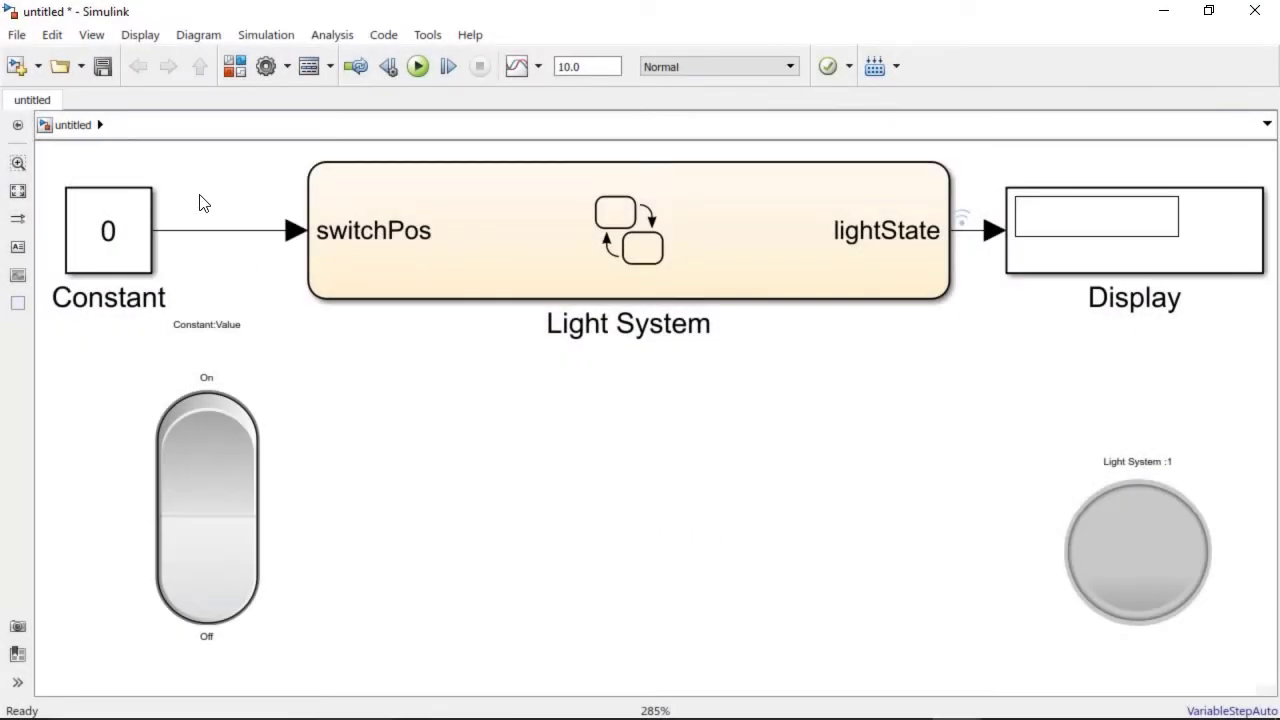
# Save the model as StateflowLightEx in the MATLAB documents folder.
pyautogui.click(104, 70)
pyautogui.write('StateflowLightEx')
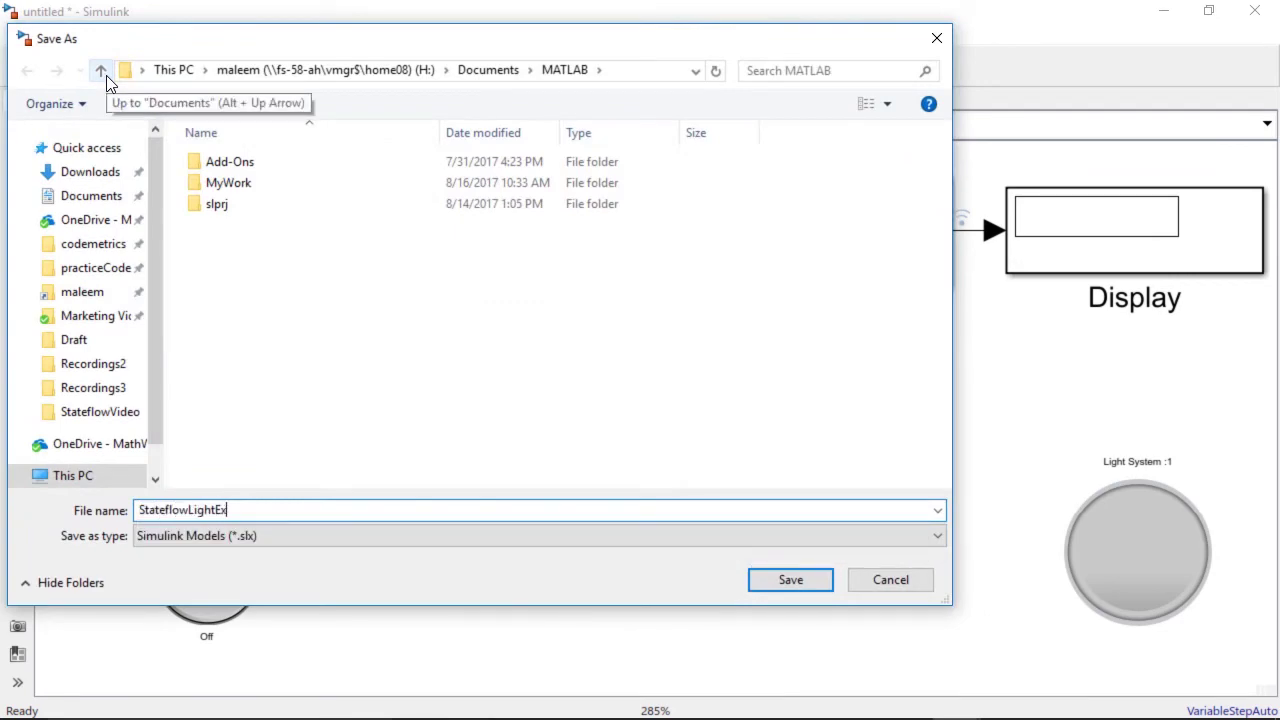
pyautogui.press('Return')
# Set the simulation stop time to inf and run the model.
pyautogui.doubleClick(608, 64)
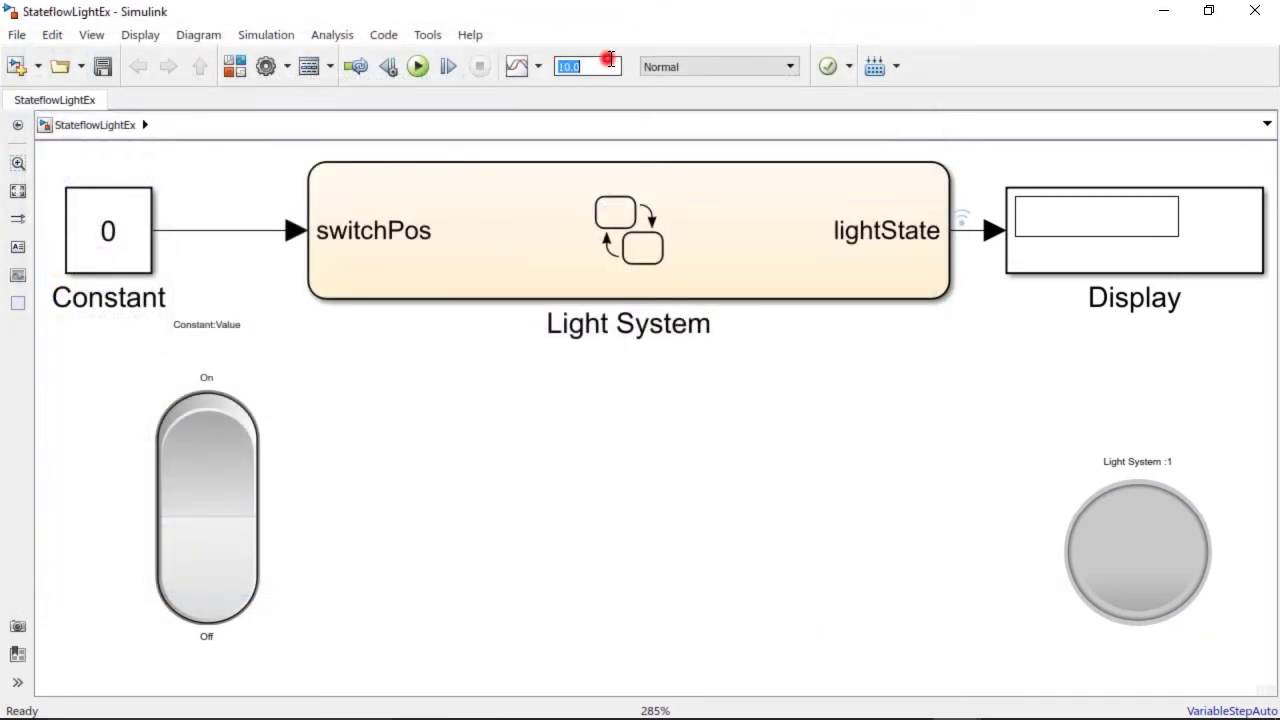
pyautogui.write('inf')
pyautogui.click(423, 71)
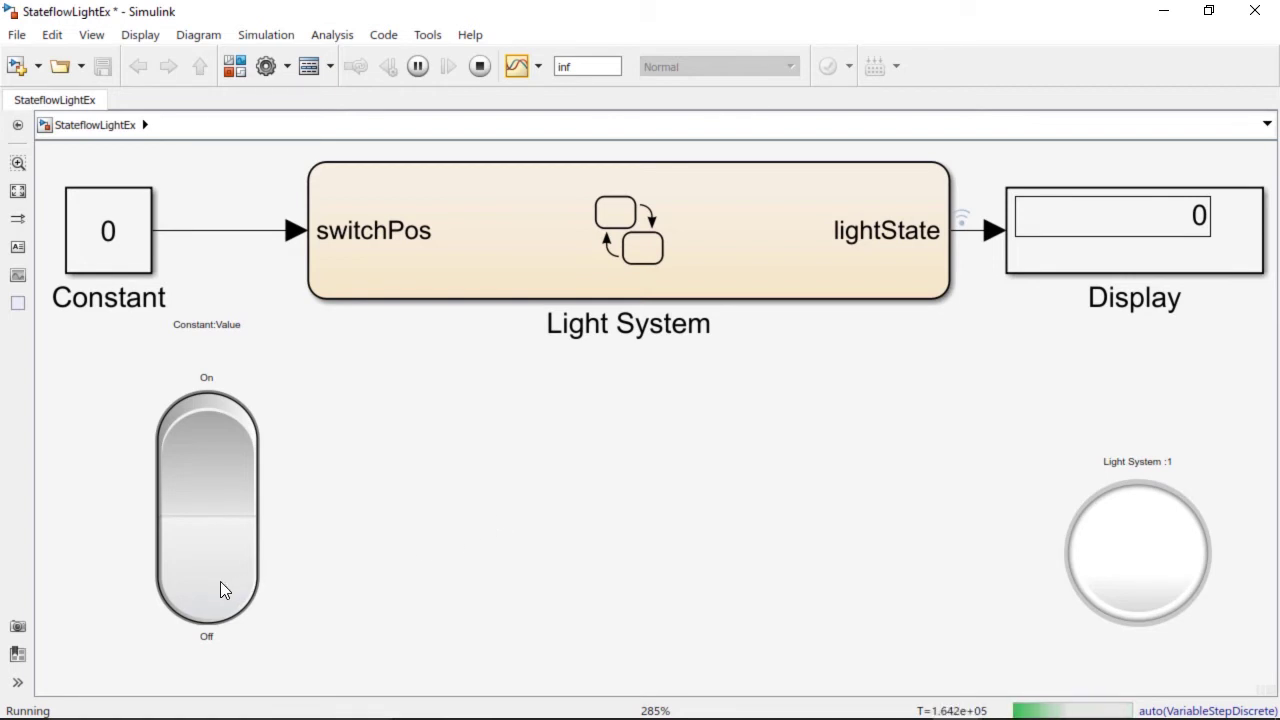
# Flip the rocker switch on and off twice during the simulation to check the Display and Lamp response.
pyautogui.click(204, 441)
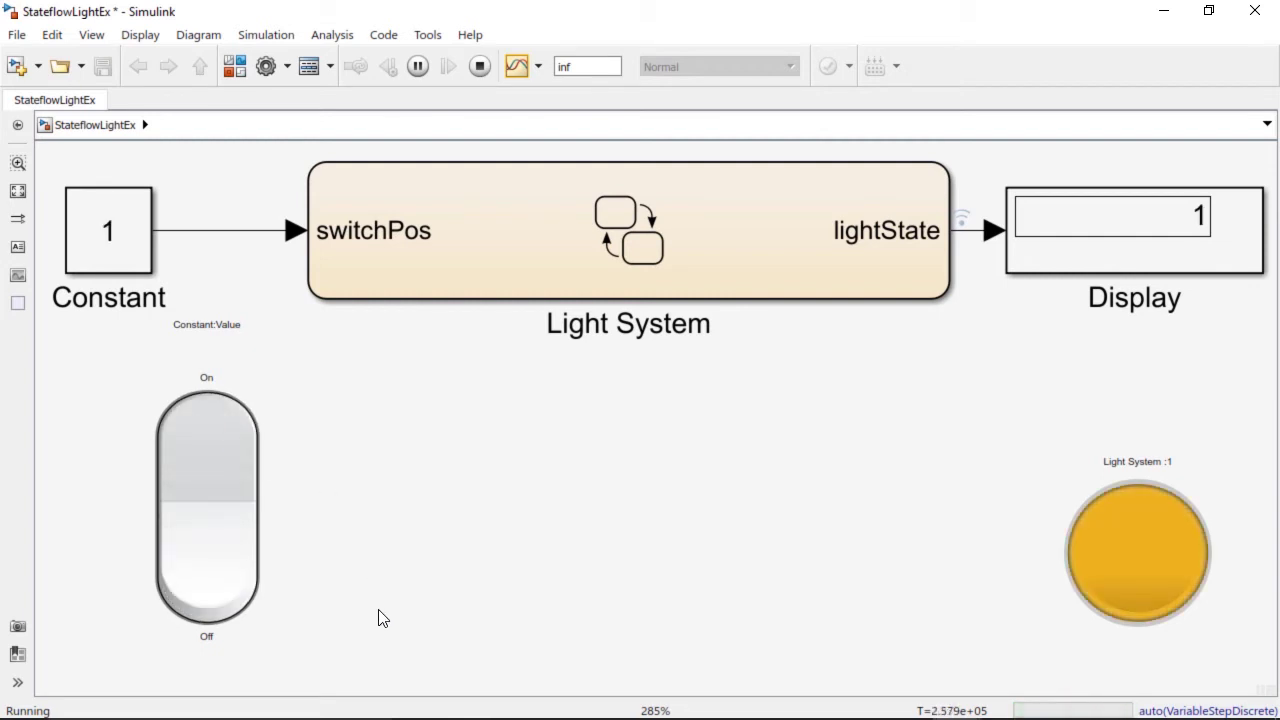
pyautogui.click(237, 599)
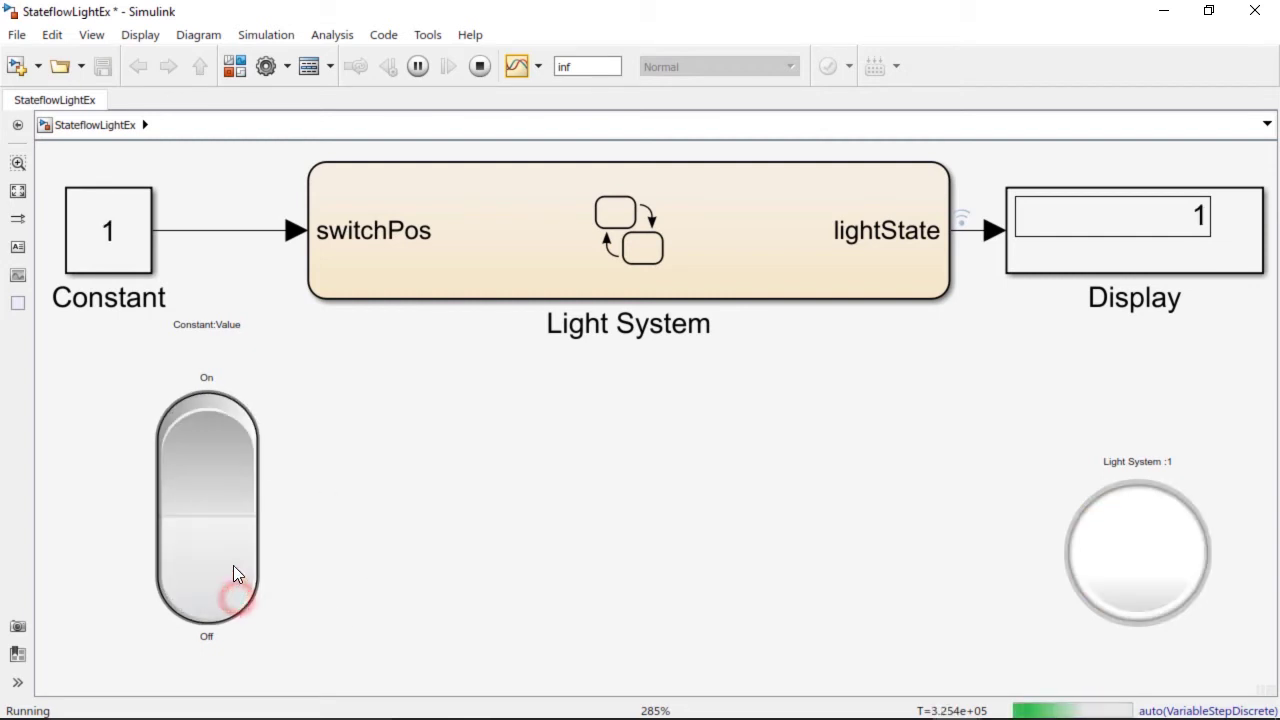
pyautogui.click(233, 452)
pyautogui.click(232, 574)
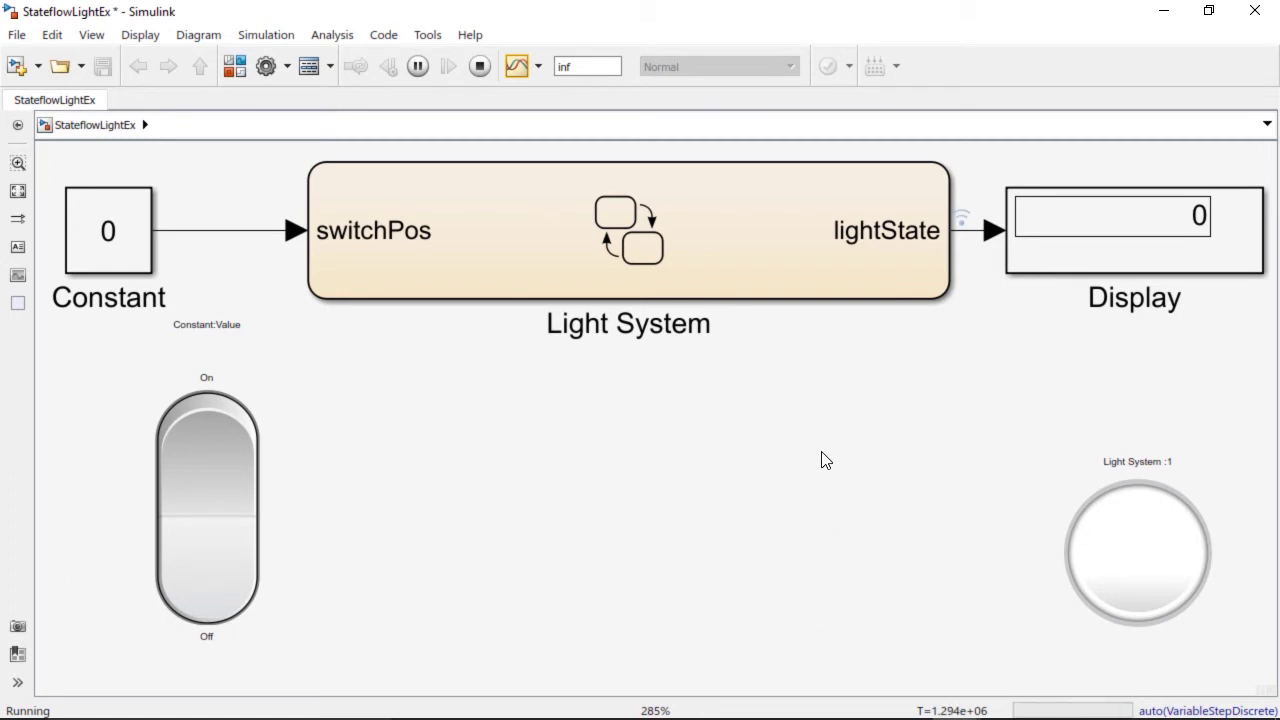
# Open the Light System chart in a new window to view it alongside the running model.
pyautogui.rightClick(769, 260)
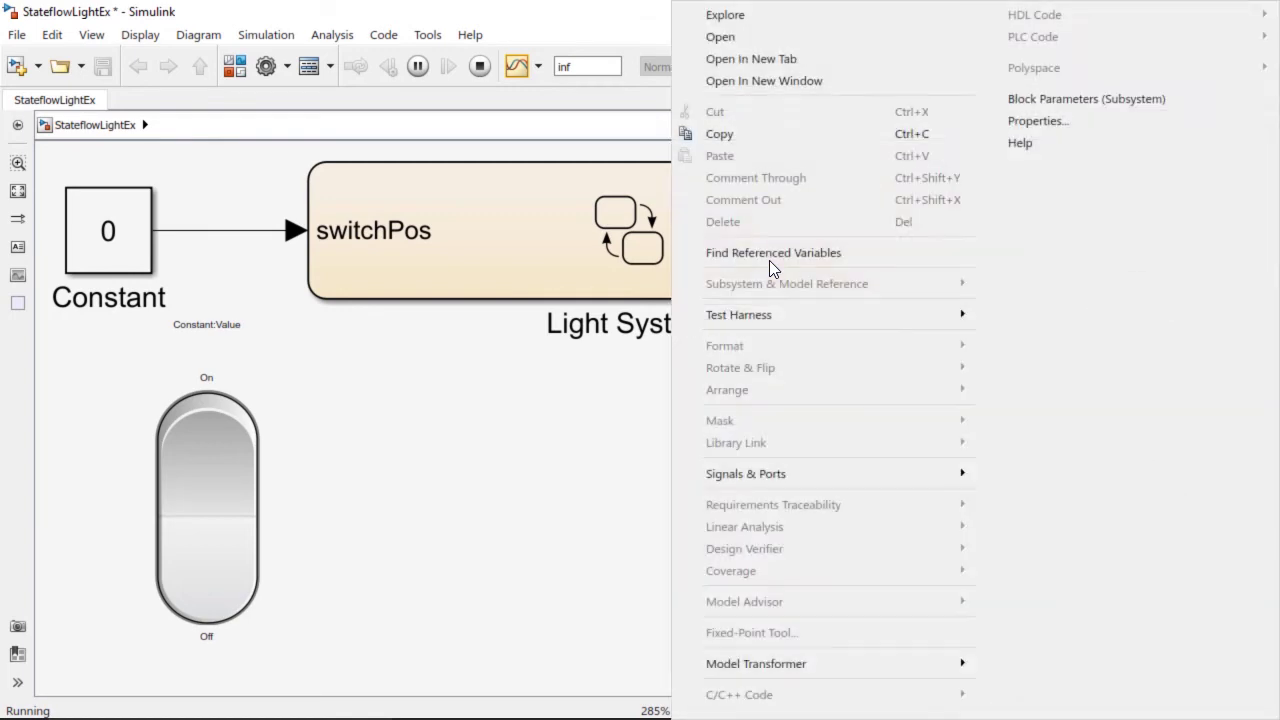
pyautogui.click(782, 81)
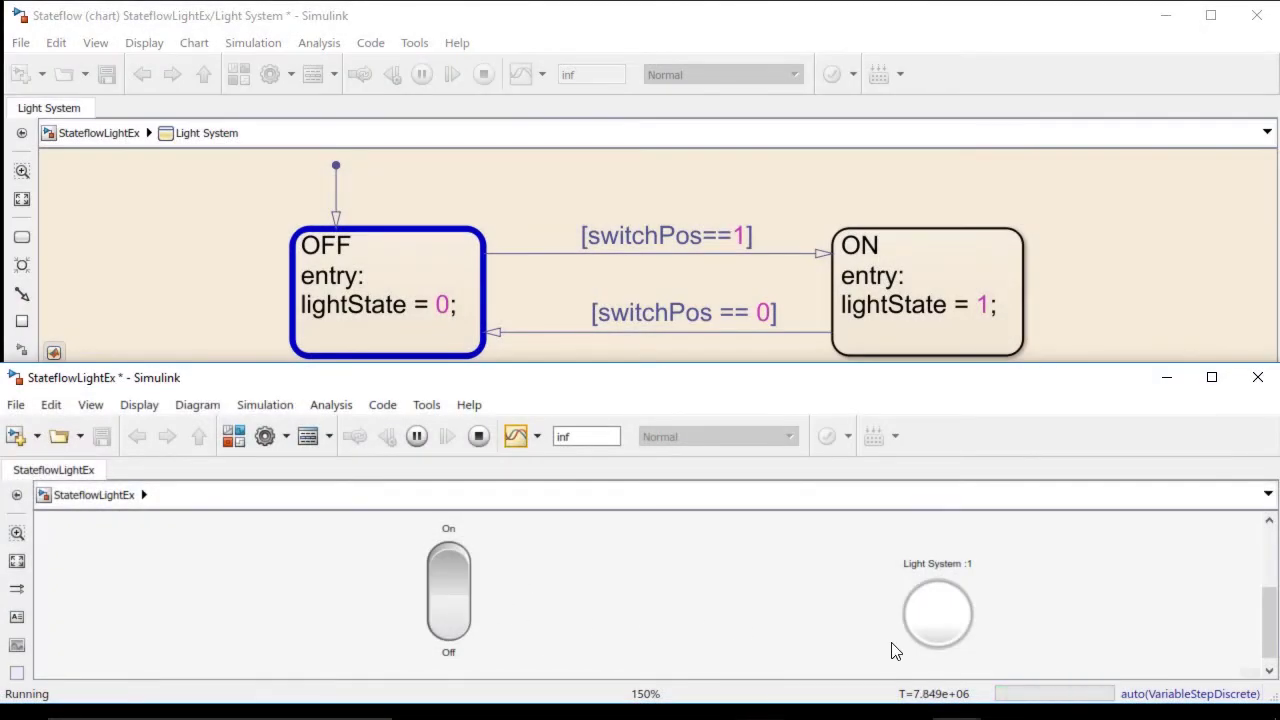
pyautogui.click(601, 355)
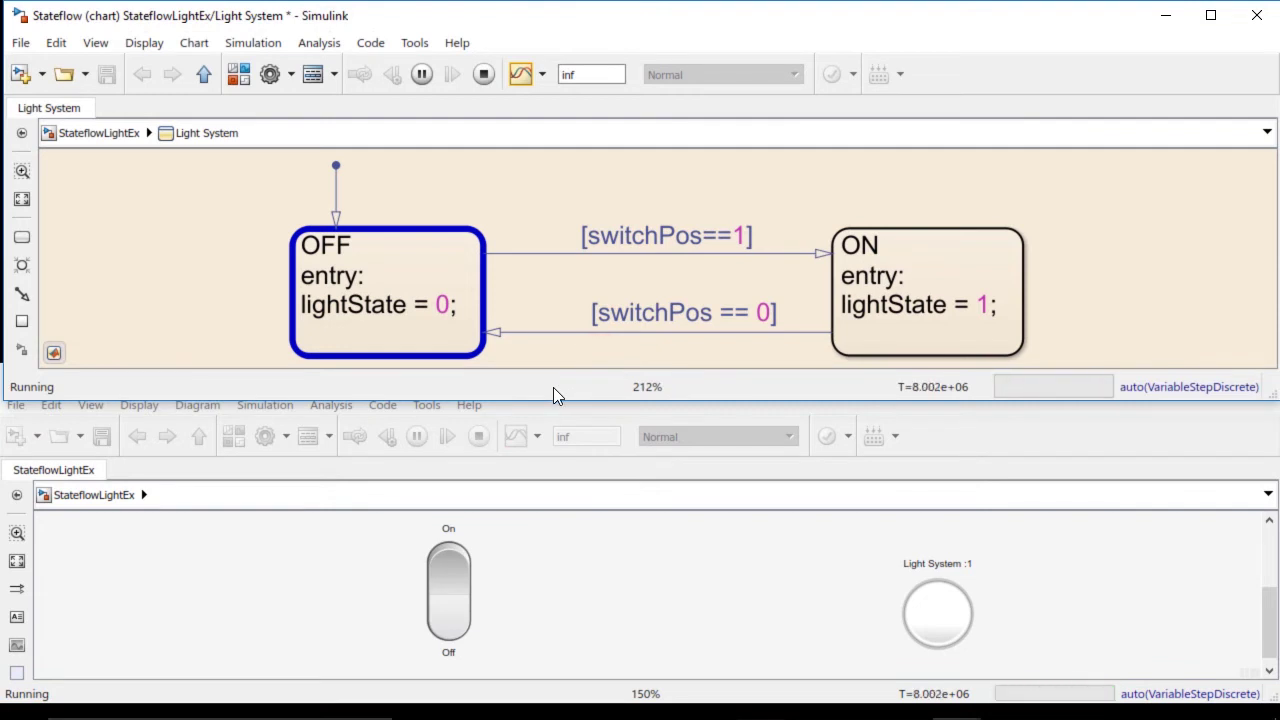
# Toggle the rocker switch repeatedly, ending at On, to observe the active state in the Light System chart.
pyautogui.click(457, 564)
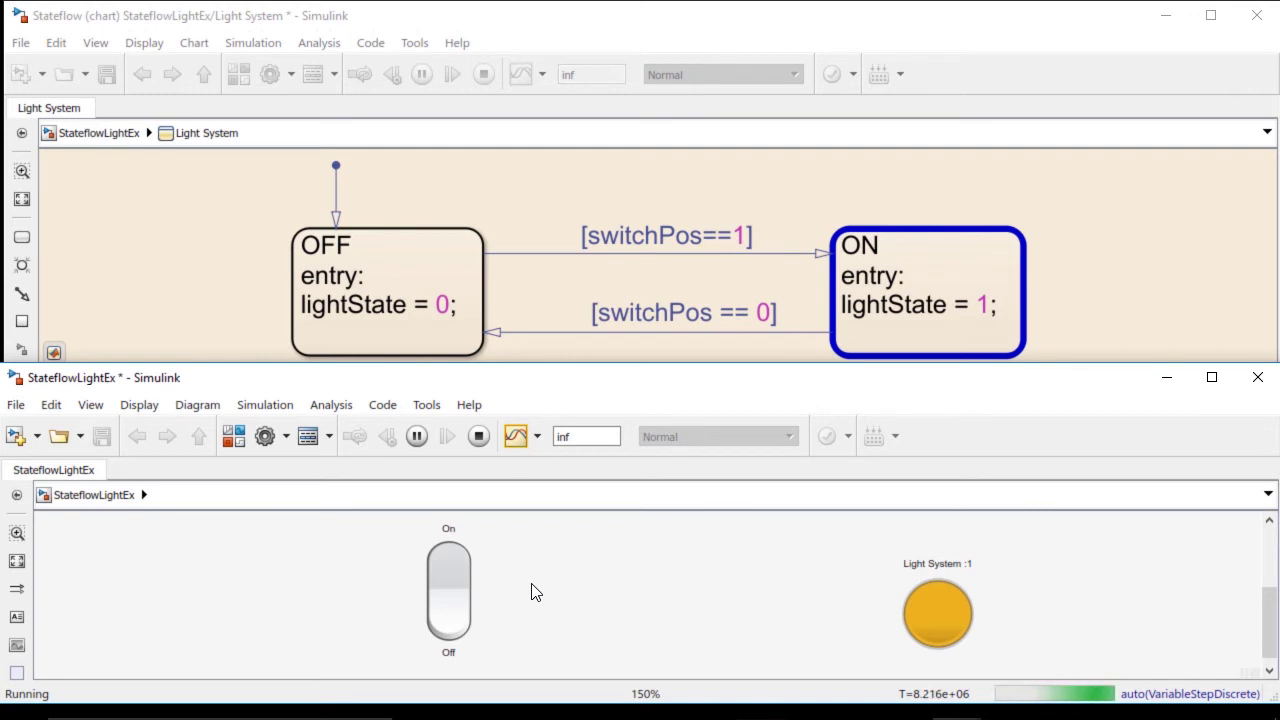
pyautogui.click(451, 622)
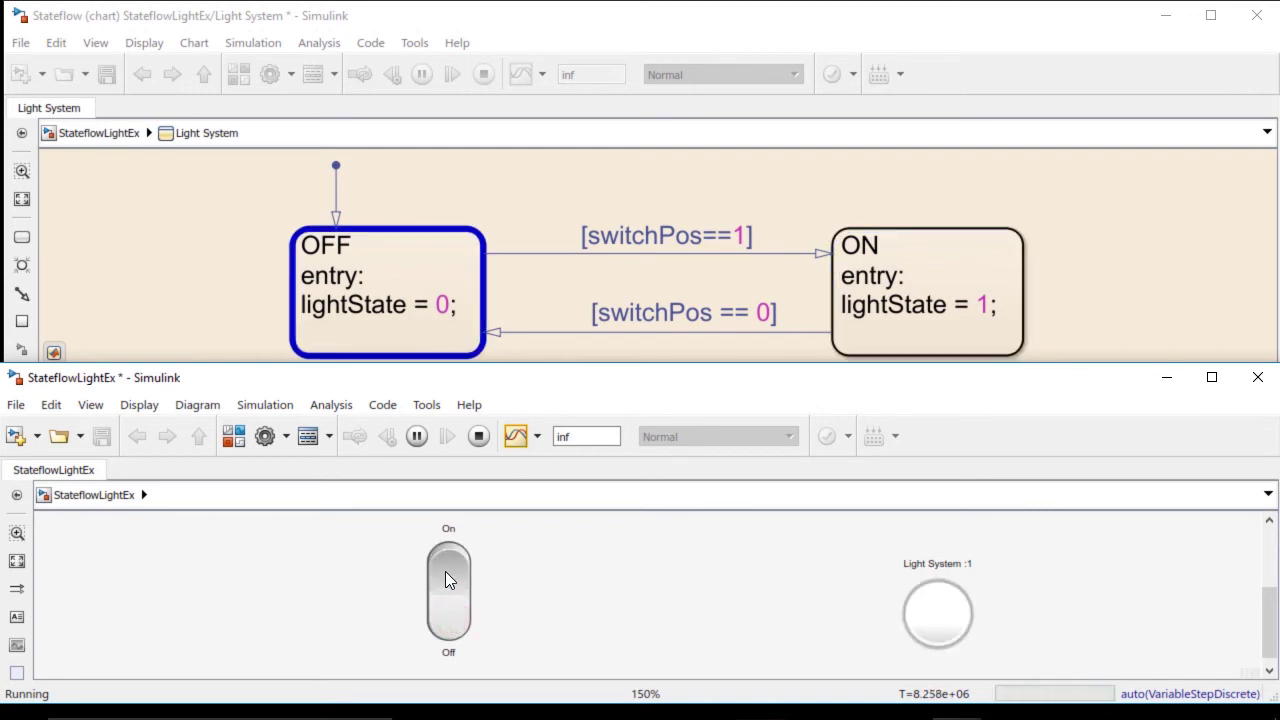
pyautogui.click(447, 568)
pyautogui.click(465, 628)
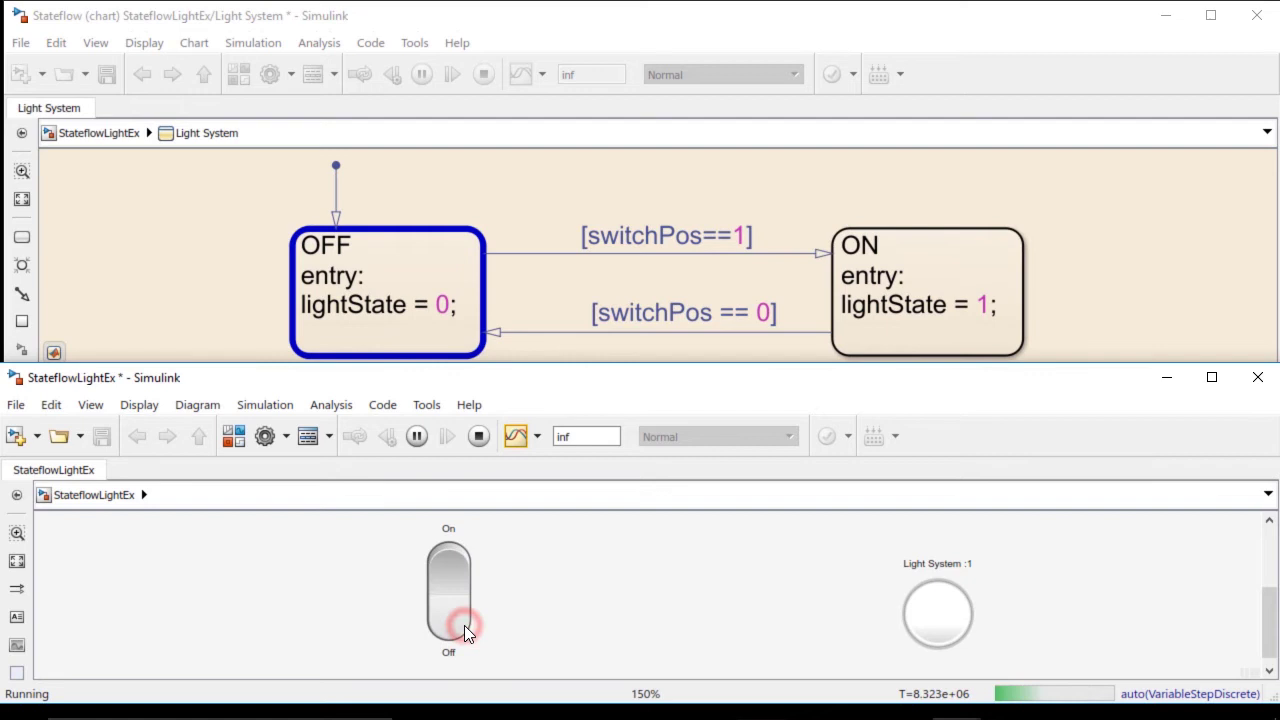
pyautogui.click(453, 578)
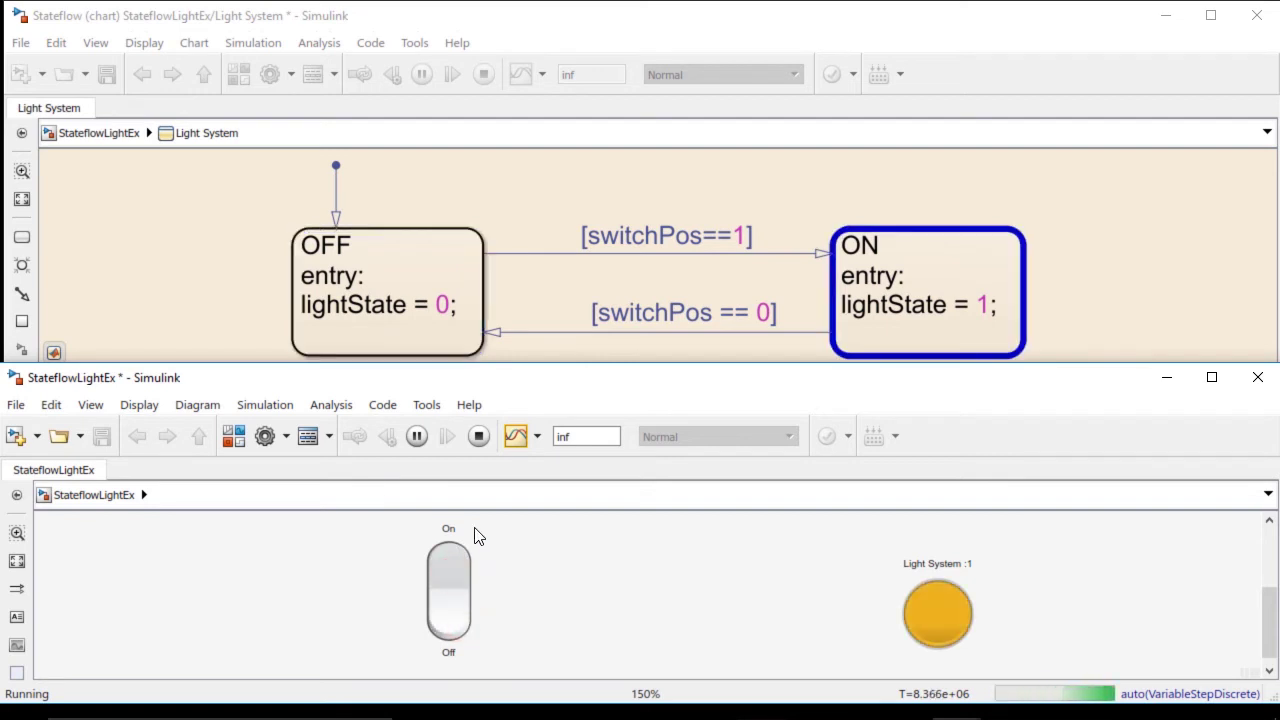
# Set the Stateflow Animation speed to Slow for the Light System chart.
pyautogui.click(250, 40)
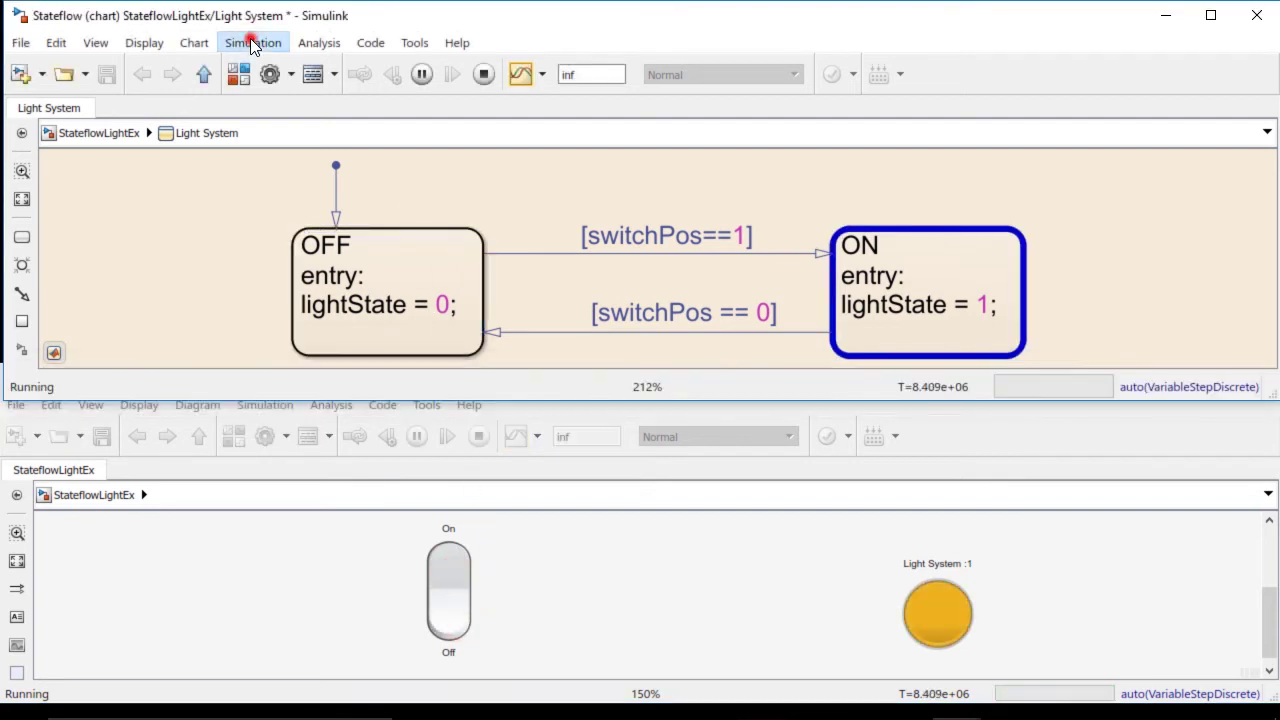
pyautogui.click(252, 42)
pyautogui.moveTo(300, 172)
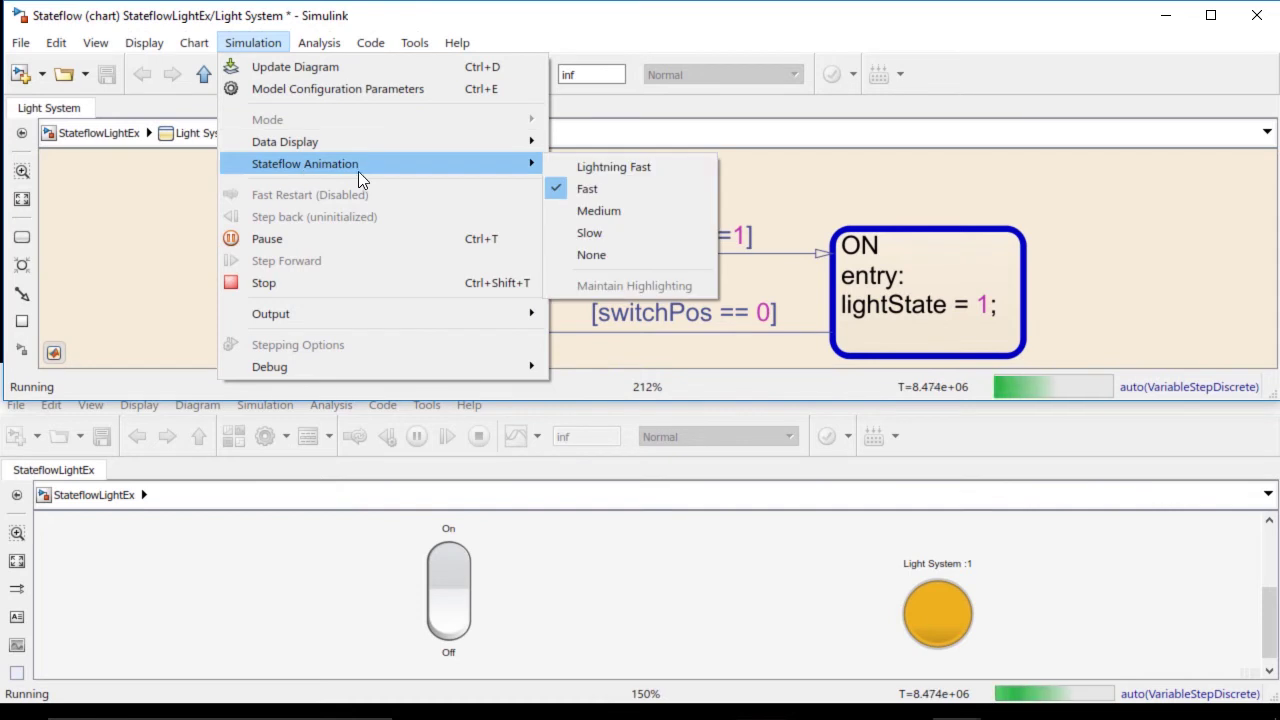
pyautogui.click(643, 236)
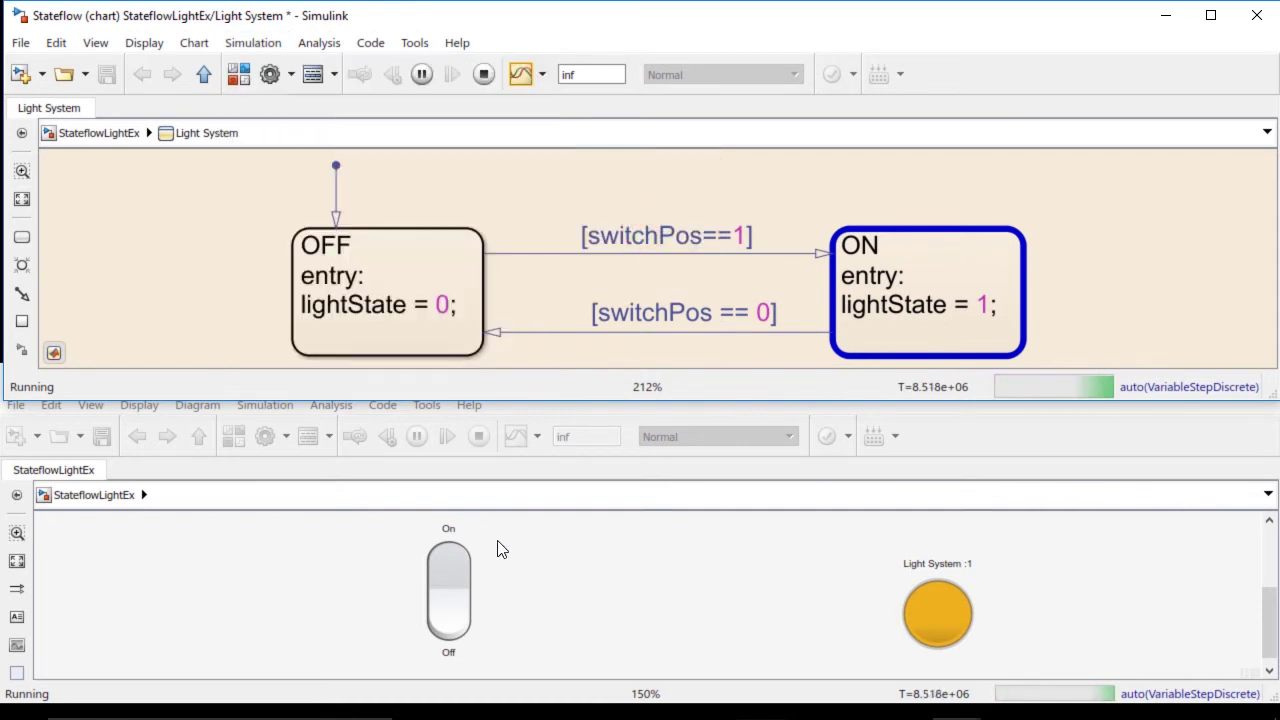
# Flip the rocker switch to Off and back to On to examine the slowed transition animation.
pyautogui.click(448, 620)
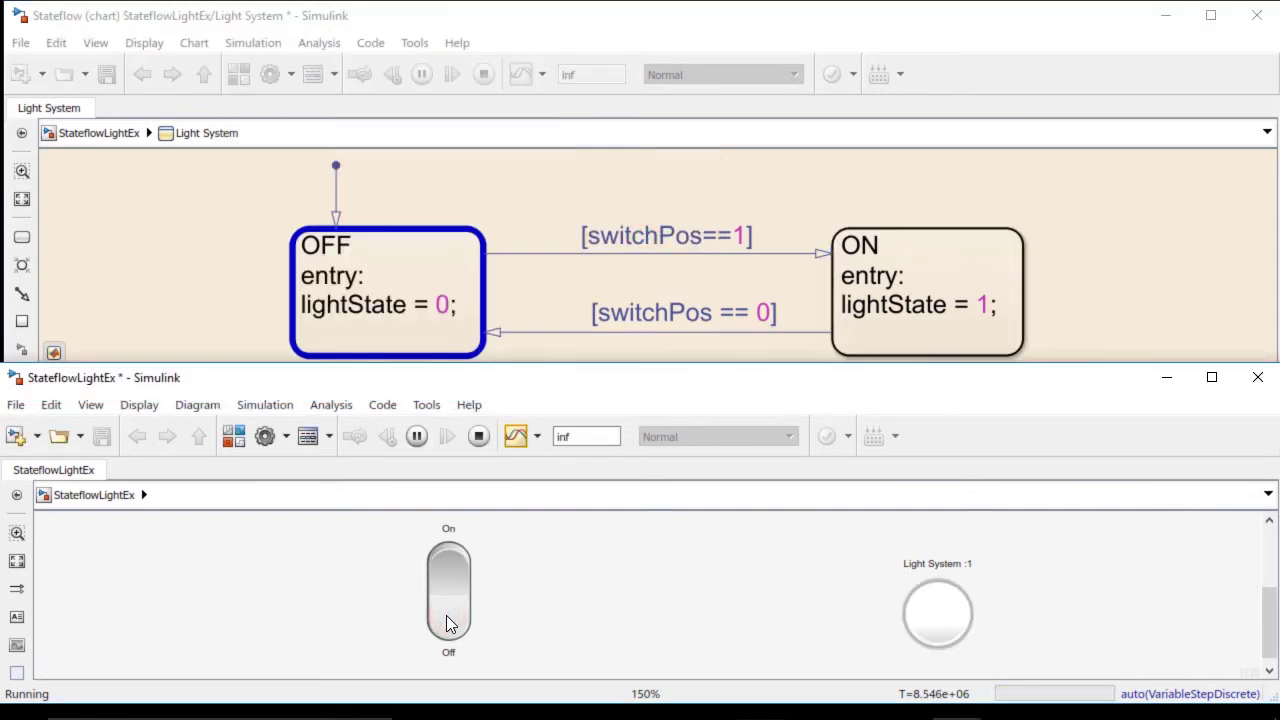
pyautogui.click(447, 561)
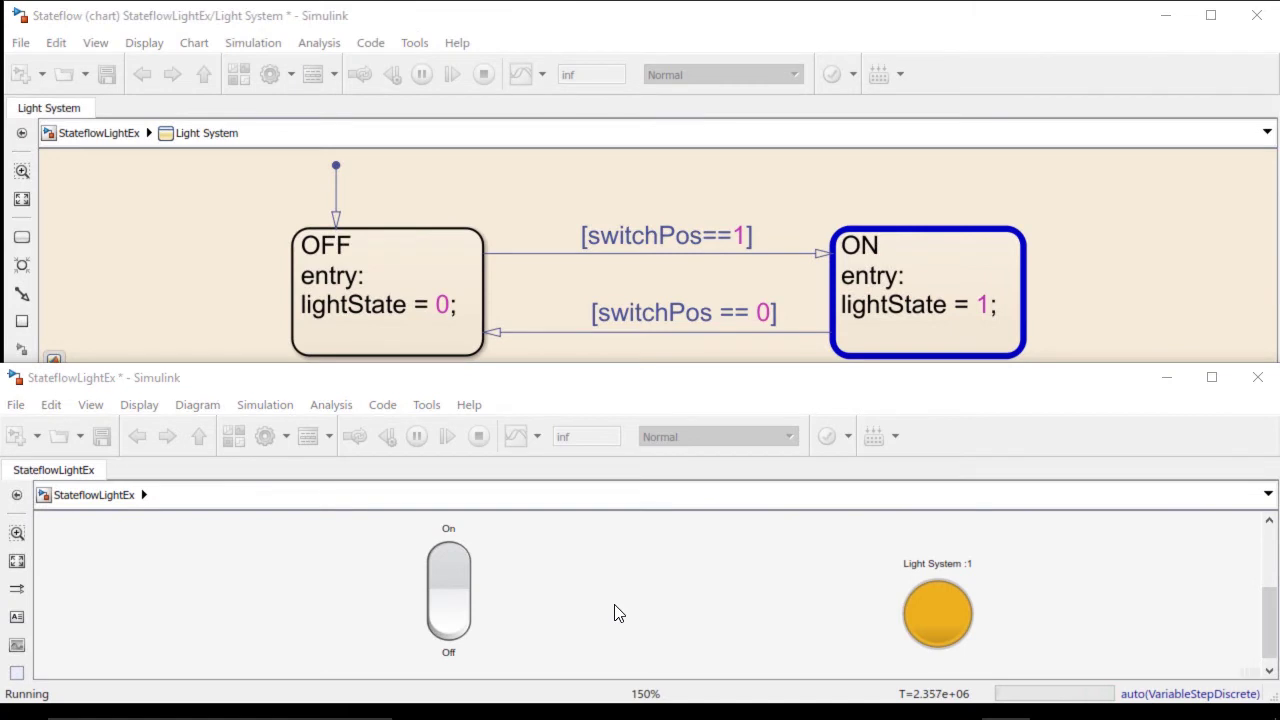
pyautogui.click(457, 563)
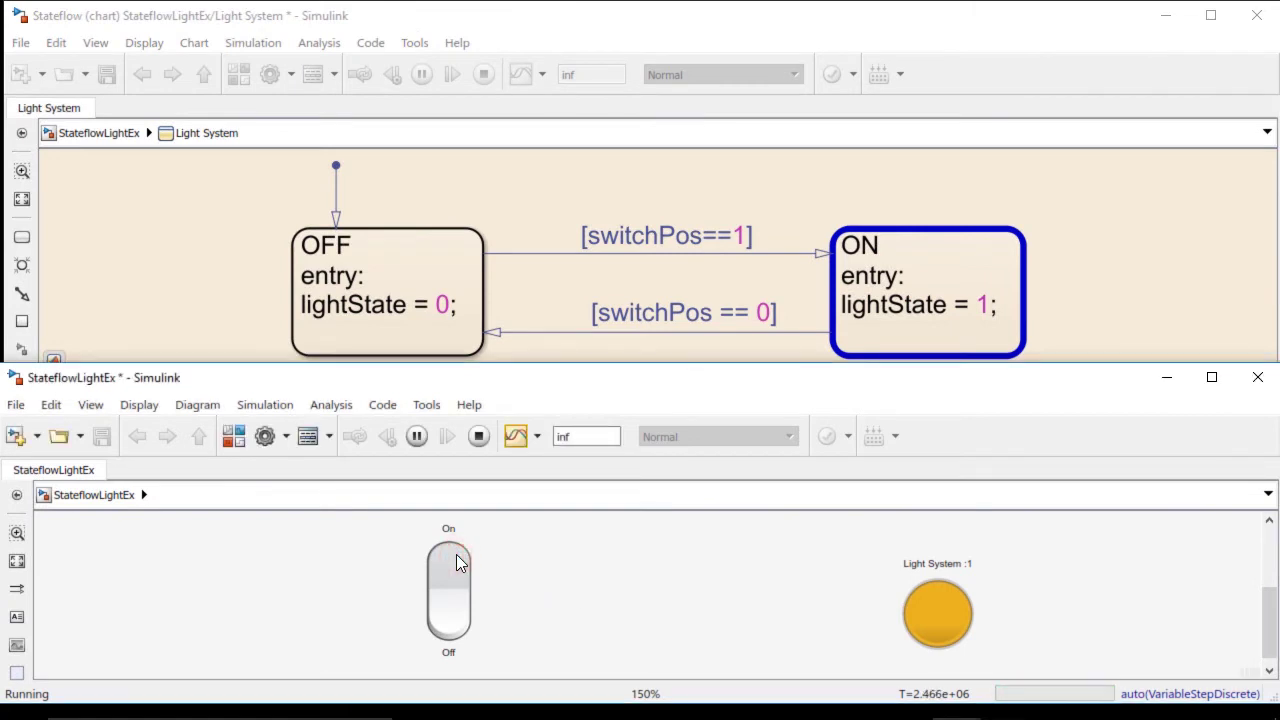
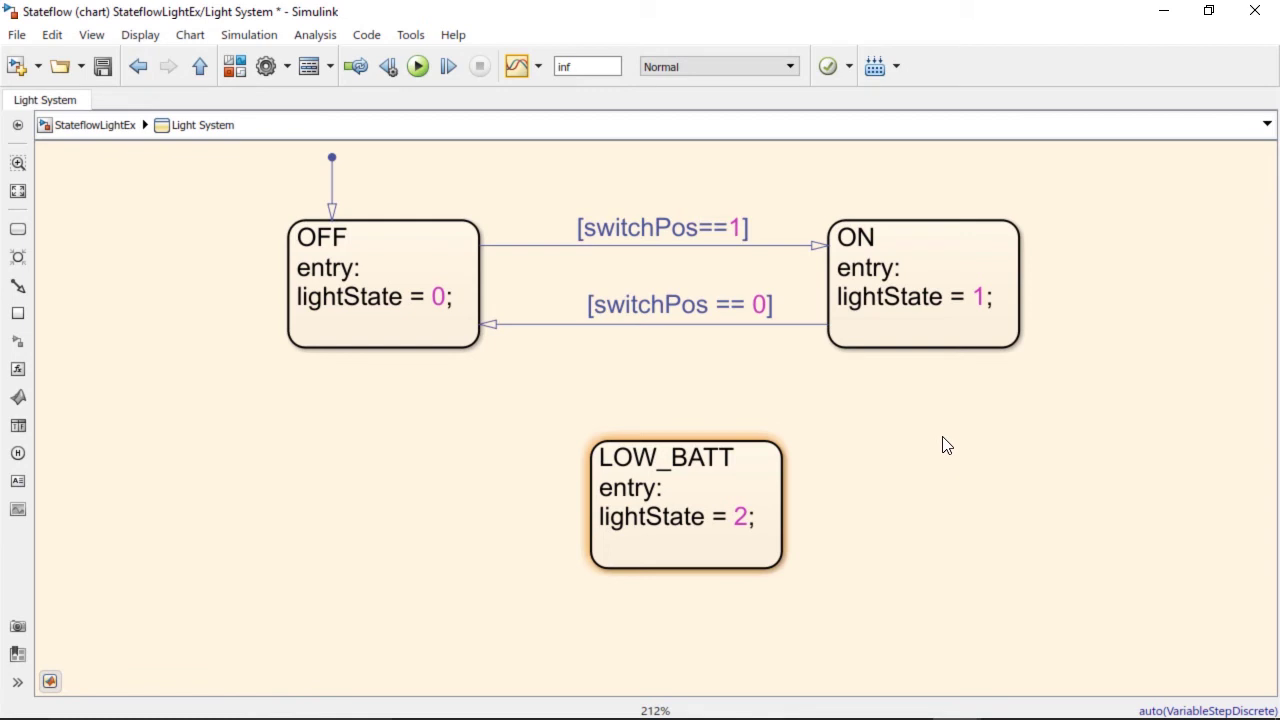
# Draw a transition from ON to LOW_BATT with the condition [battLevel < 10], and shift its label slightly down.
pyautogui.click(900, 347)
pyautogui.moveTo(900, 347); pyautogui.dragTo(785, 502)
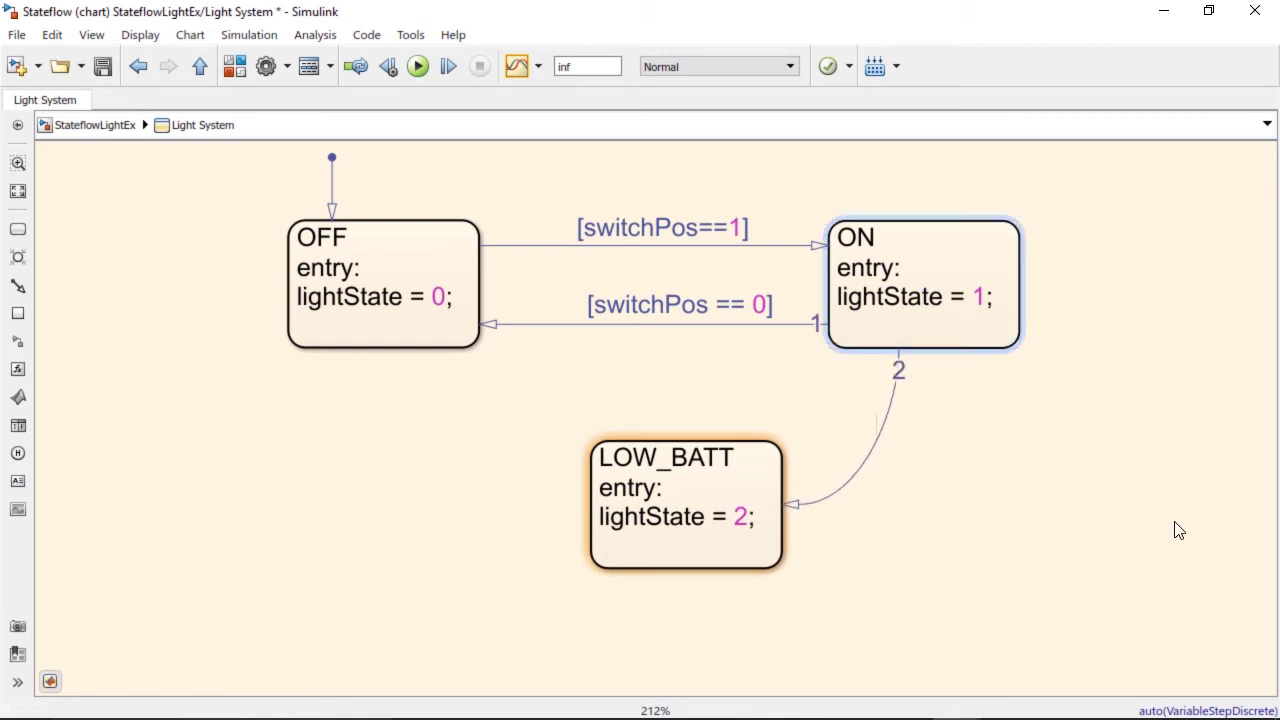
pyautogui.write('battLevel < 10')
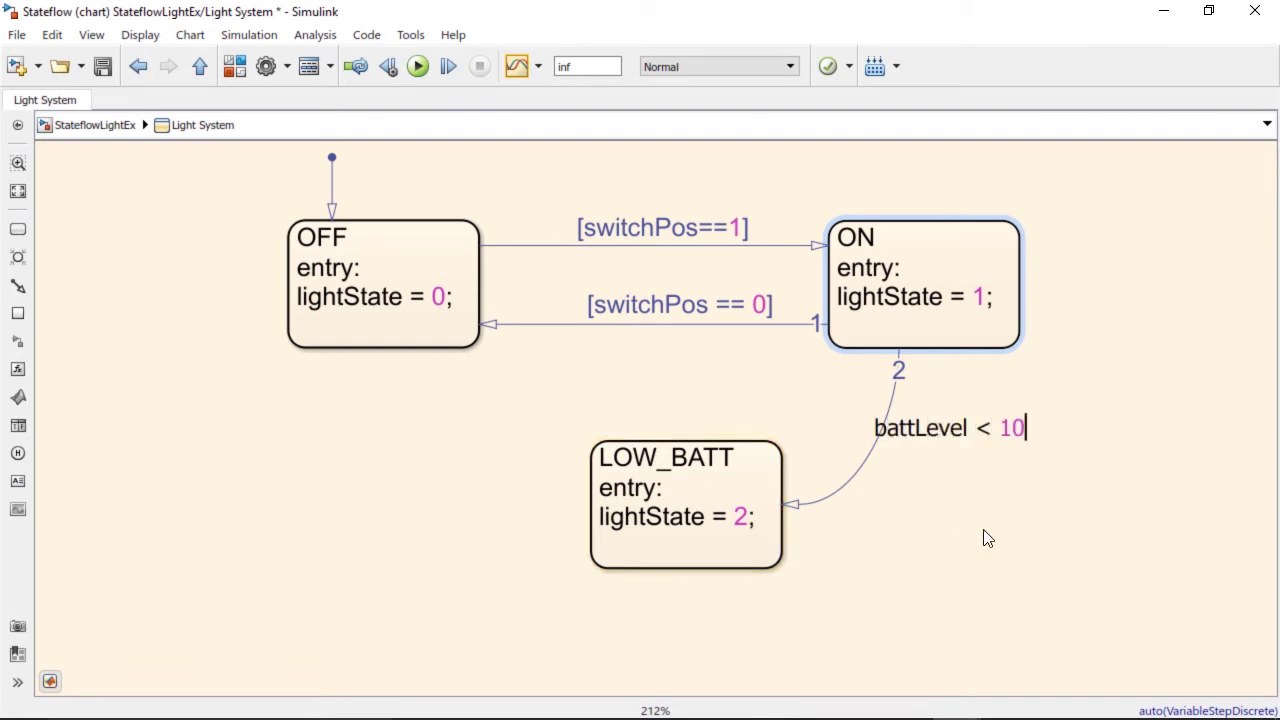
pyautogui.click(955, 486)
pyautogui.moveTo(921, 425); pyautogui.dragTo(929, 440)
pyautogui.click(930, 481)
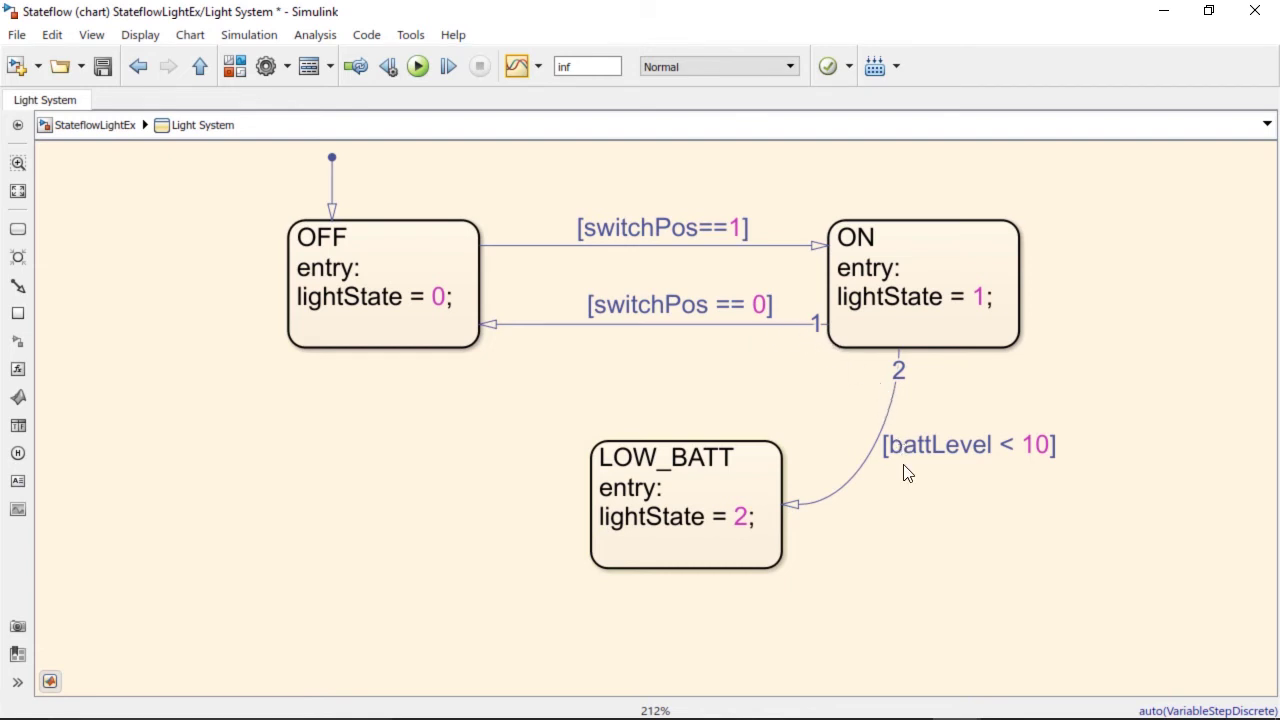
# Check the execution order options of the ON to LOW_BATT transition without changing them.
pyautogui.rightClick(895, 394)
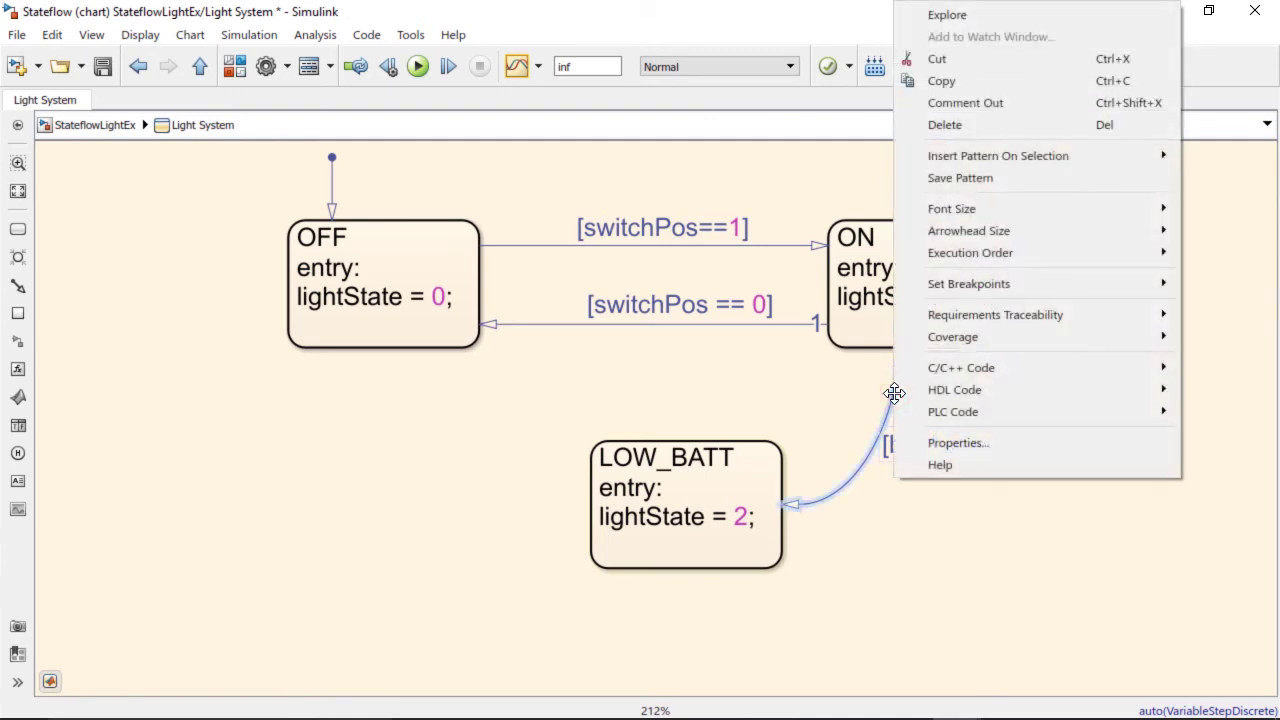
pyautogui.moveTo(913, 259)
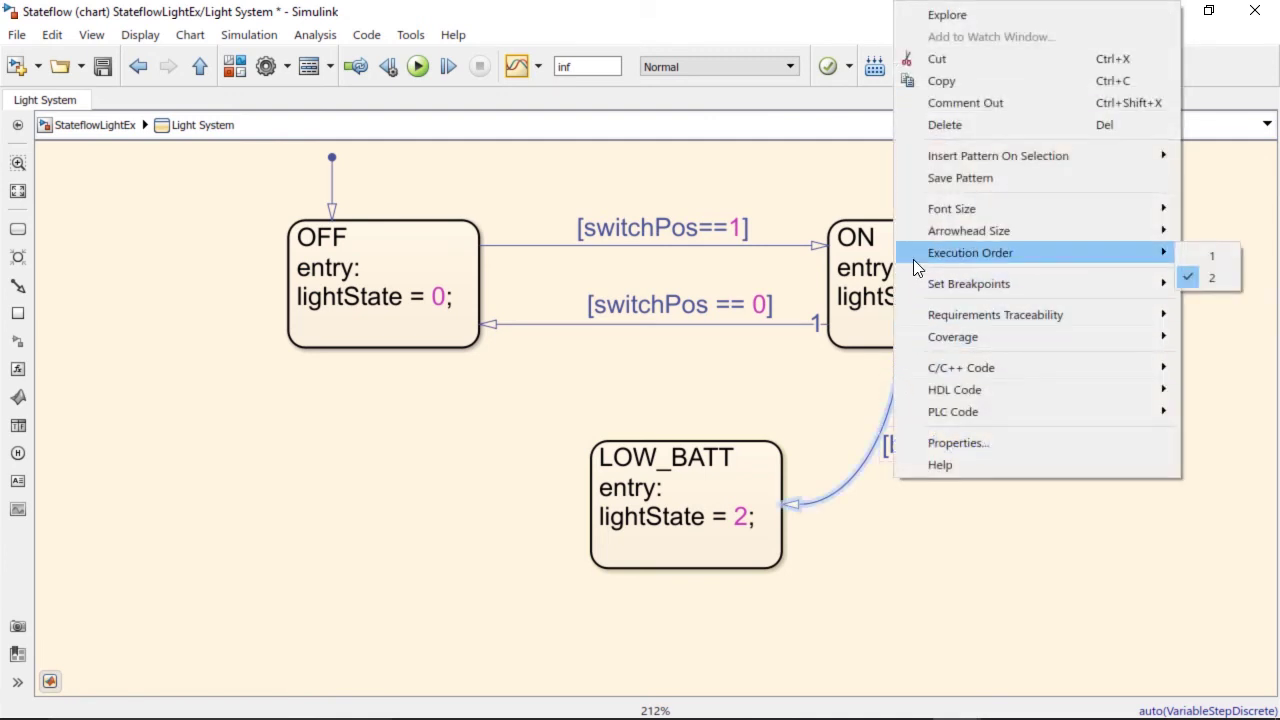
pyautogui.click(575, 617)
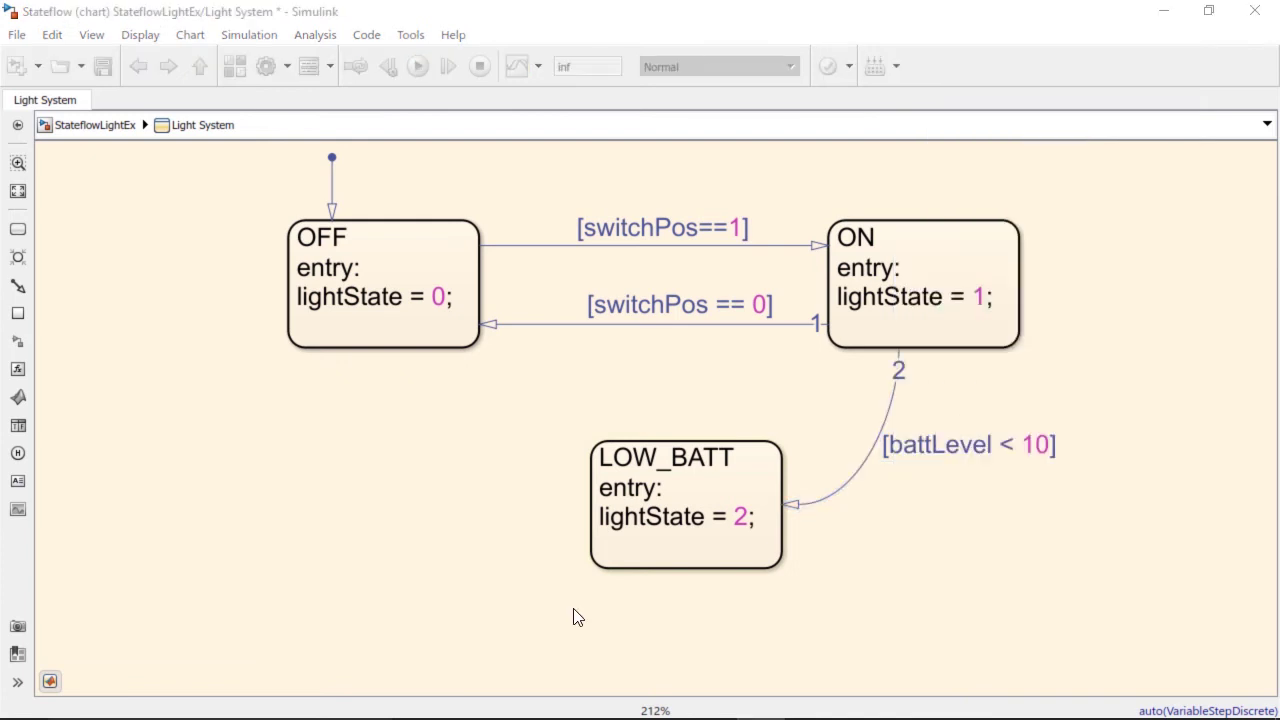
# Draw a transition from LOW_BATT to OFF and label it after(3,sec).
pyautogui.moveTo(591, 508); pyautogui.dragTo(371, 349)
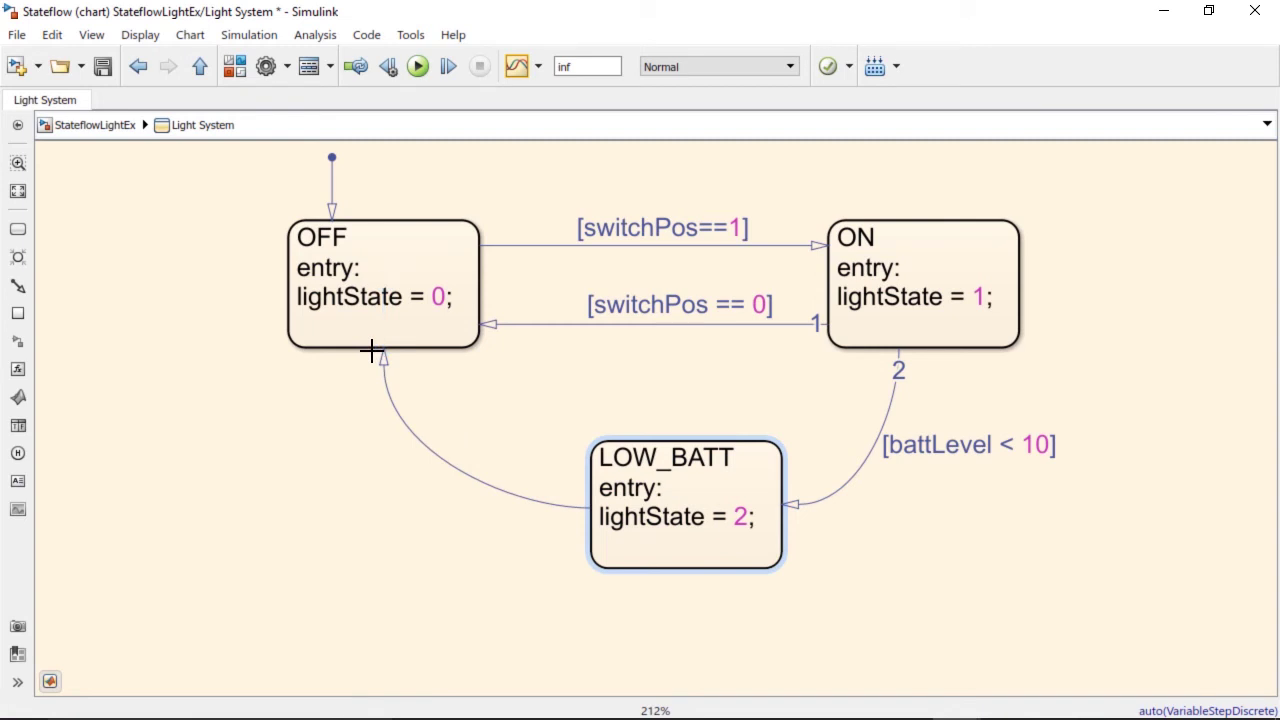
pyautogui.write('after(3,sec)')
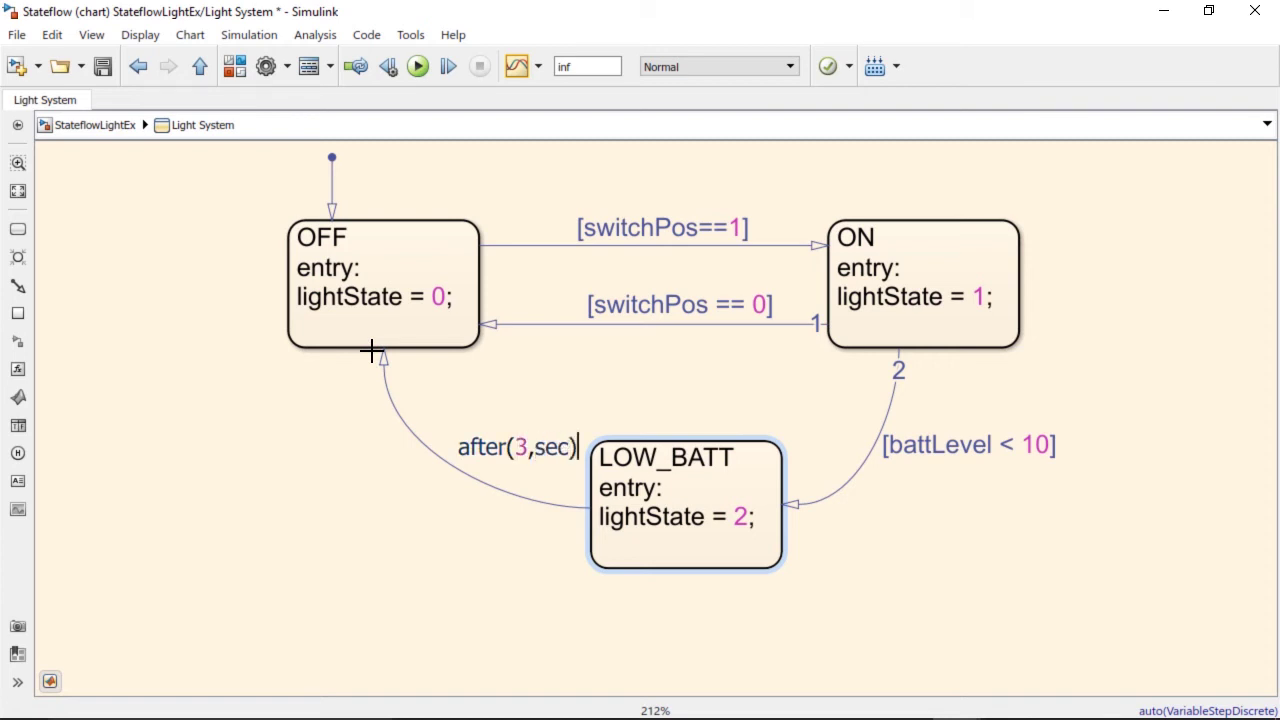
pyautogui.click(476, 528)
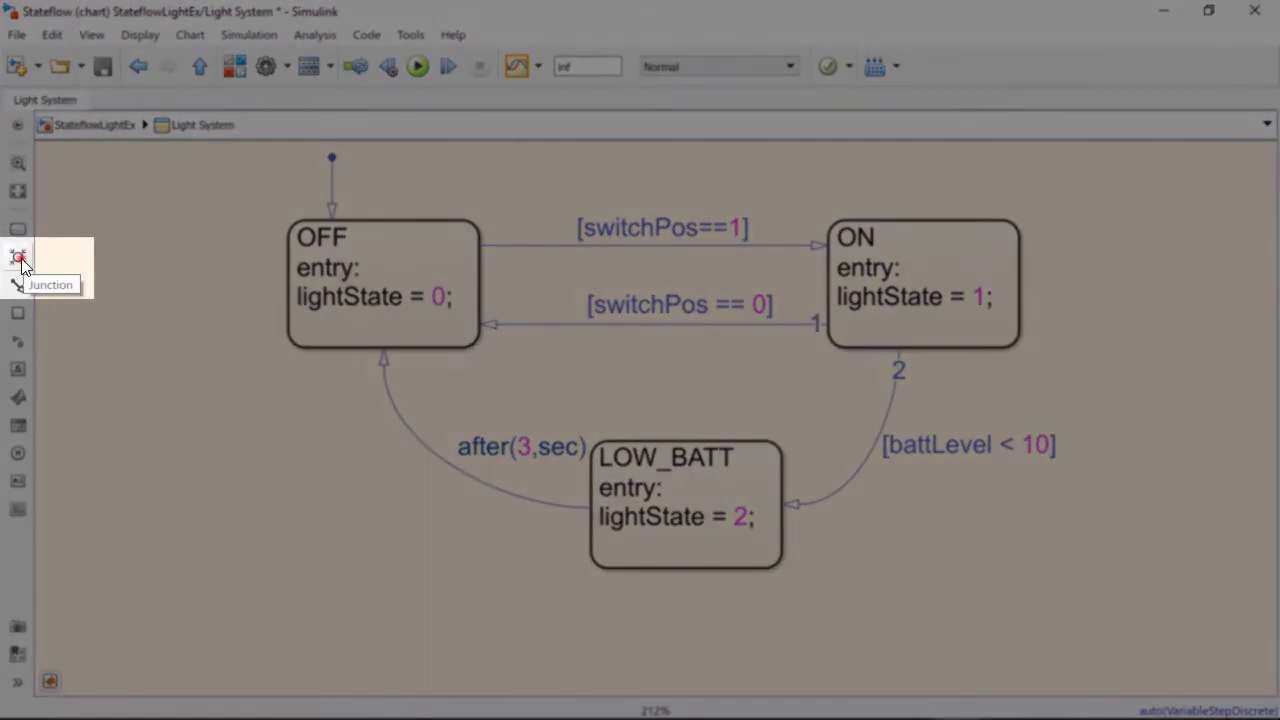
# Place a junction below OFF, reroute the LOW_BATT transition's end to it, and move the after(3,sec) label just above the line.
pyautogui.click(24, 259)
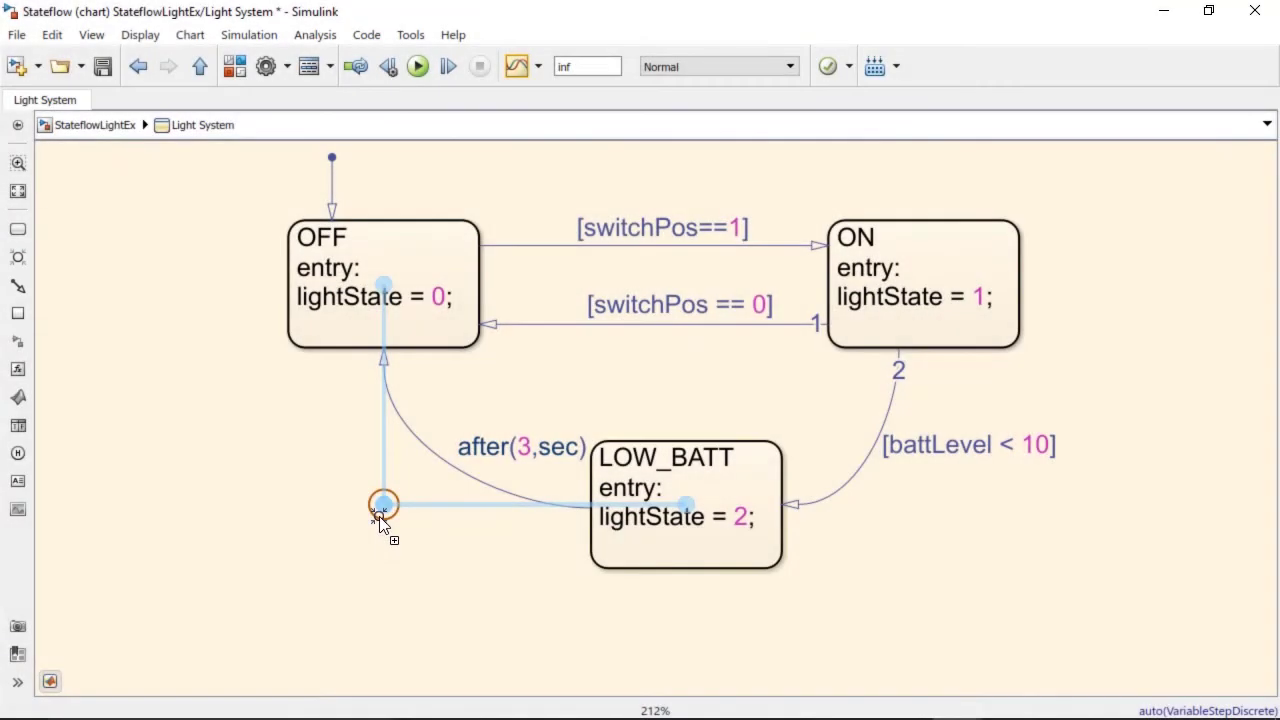
pyautogui.click(380, 517)
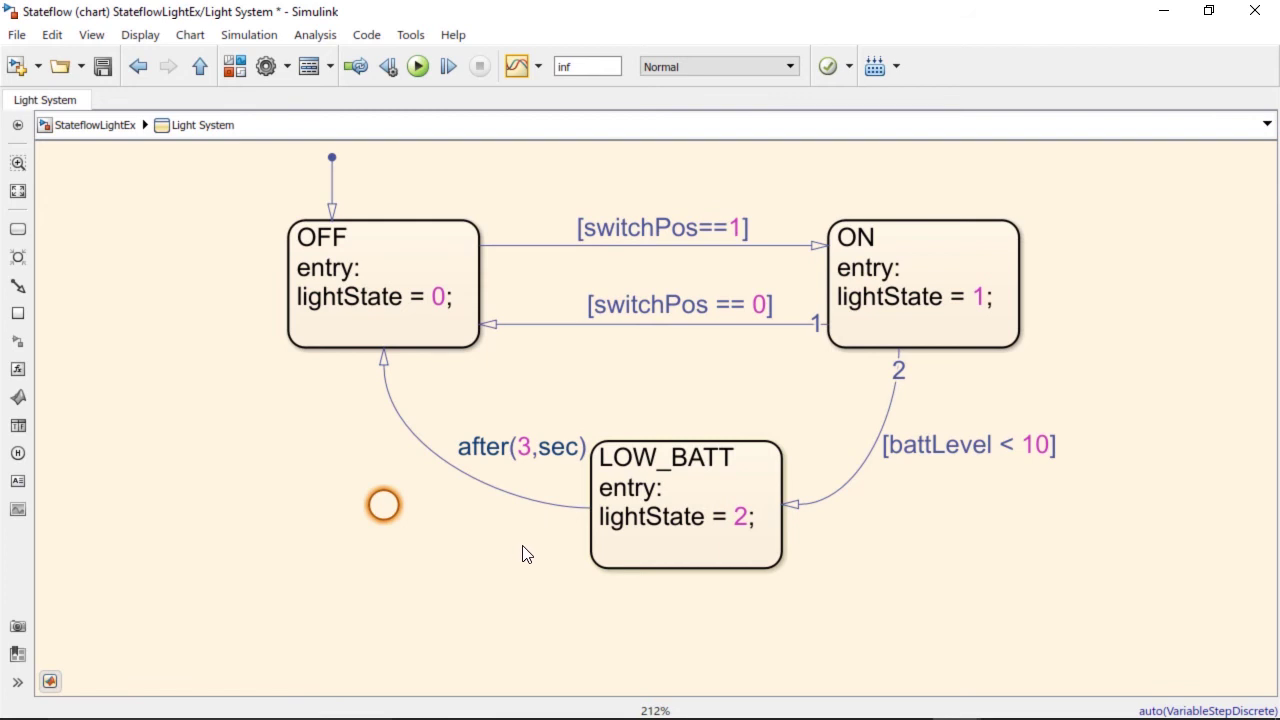
pyautogui.moveTo(385, 360); pyautogui.dragTo(417, 504)
pyautogui.click(417, 537)
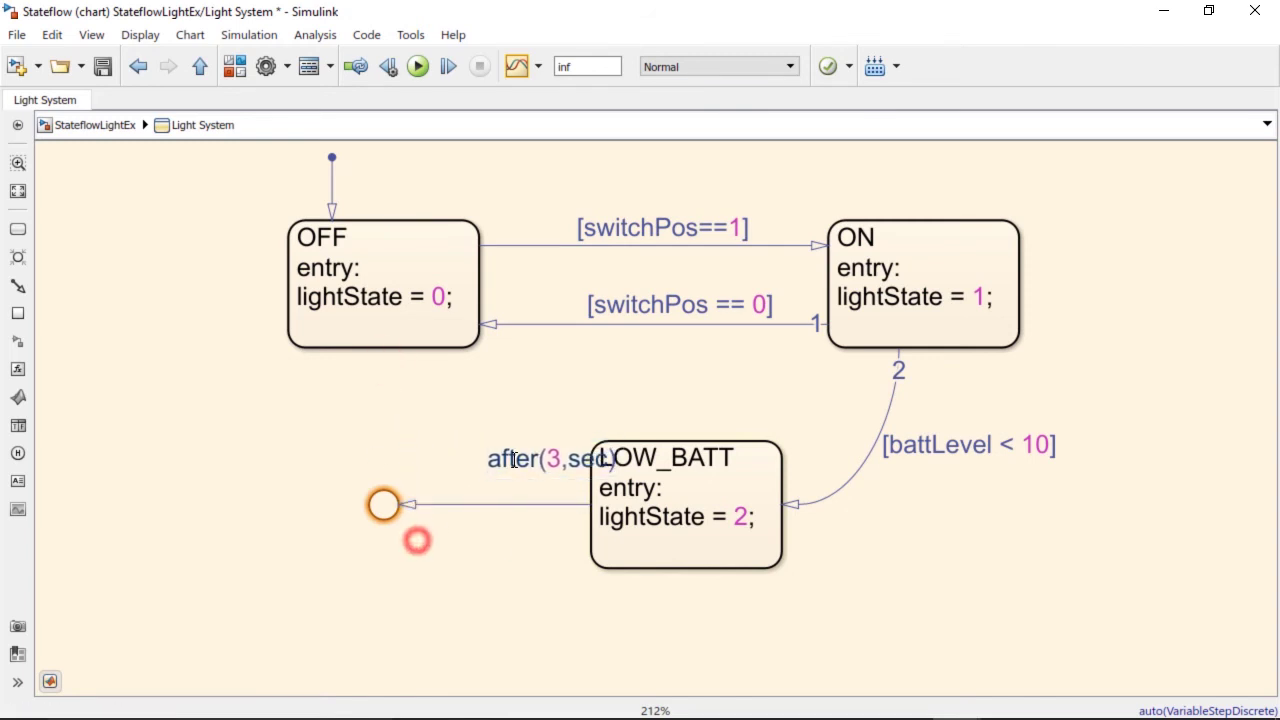
pyautogui.click(520, 457)
pyautogui.click(460, 537)
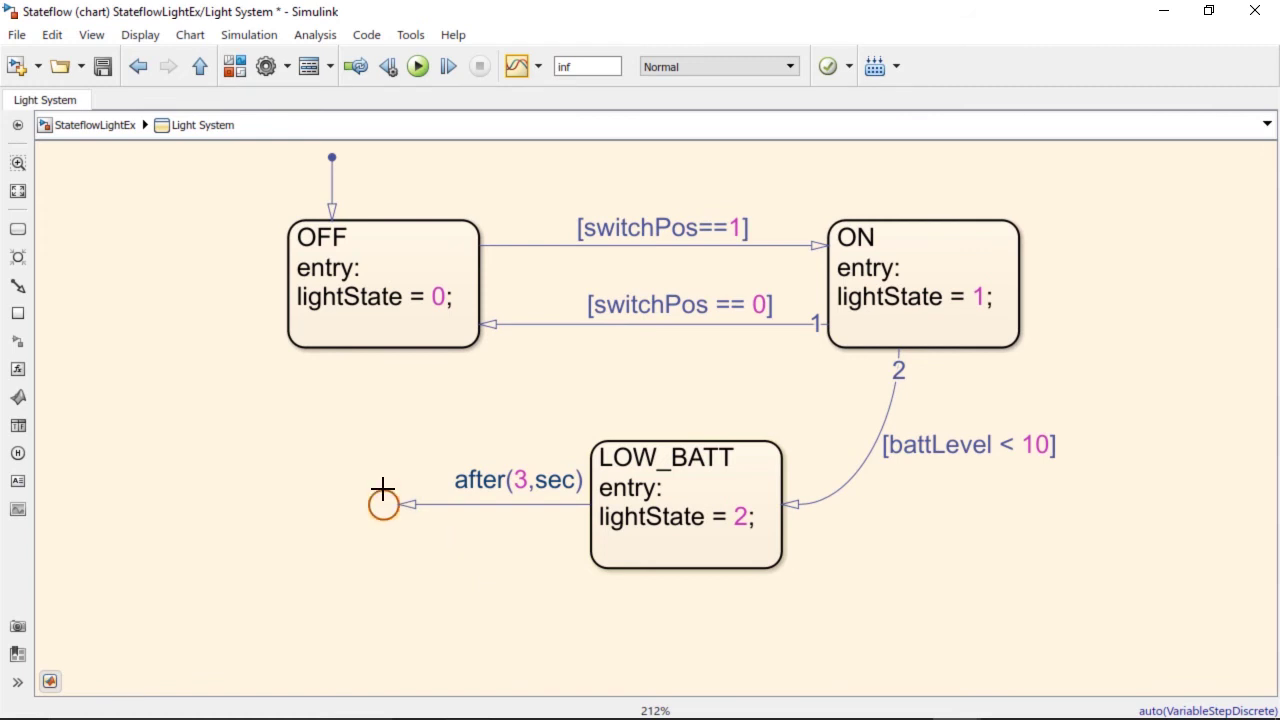
# Draw an unlabelled transition from the junction up to OFF and shift the after(3,sec) label slightly away from LOW_BATT.
pyautogui.moveTo(383, 496); pyautogui.dragTo(383, 352)
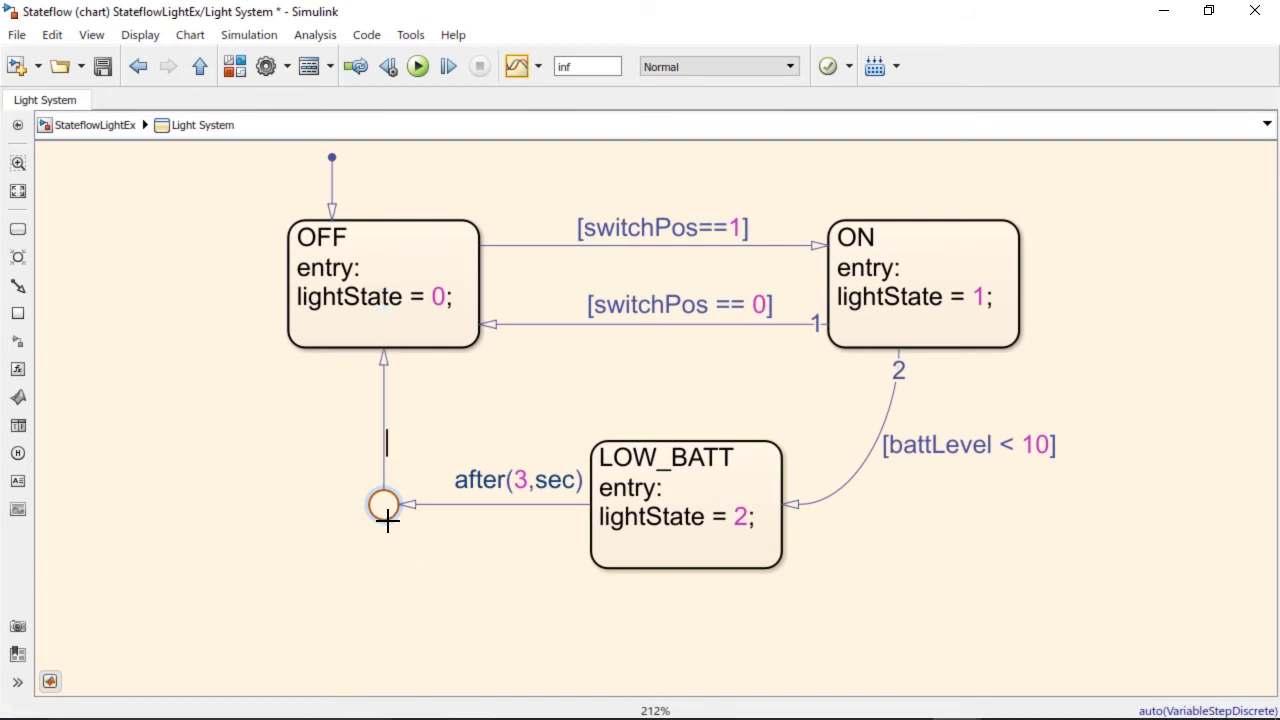
pyautogui.click(414, 563)
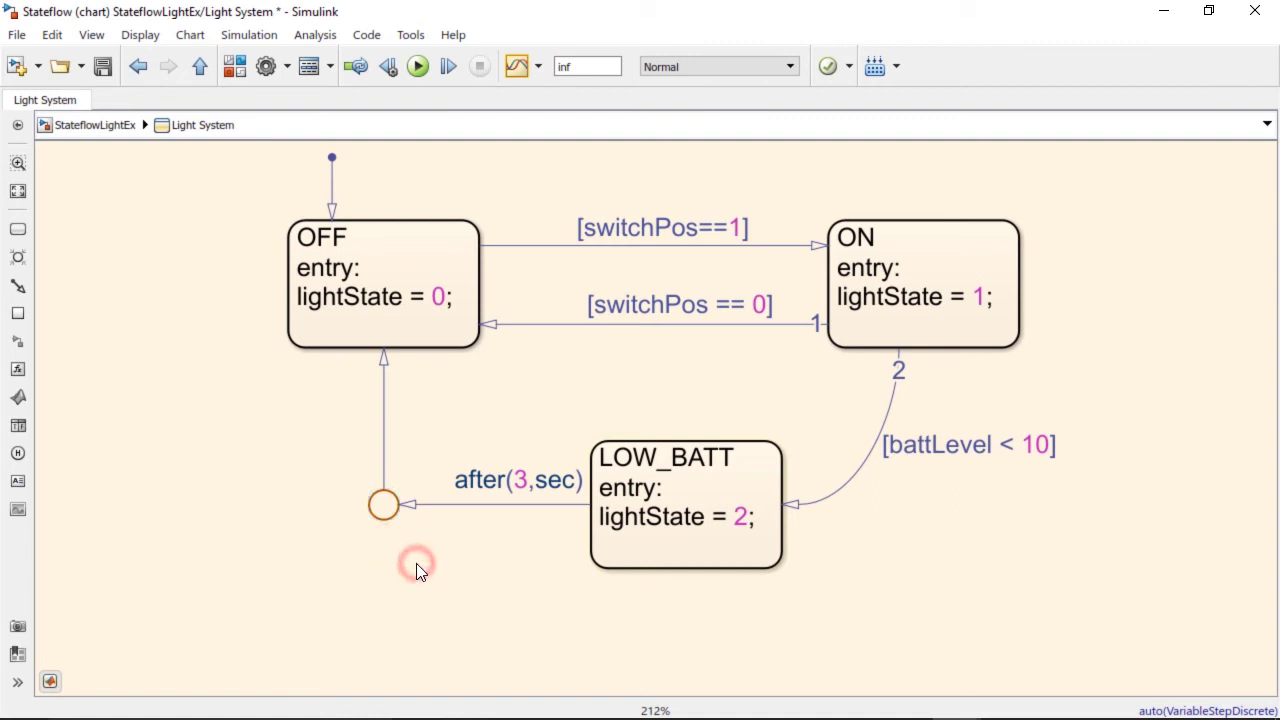
pyautogui.click(503, 479)
pyautogui.click(501, 532)
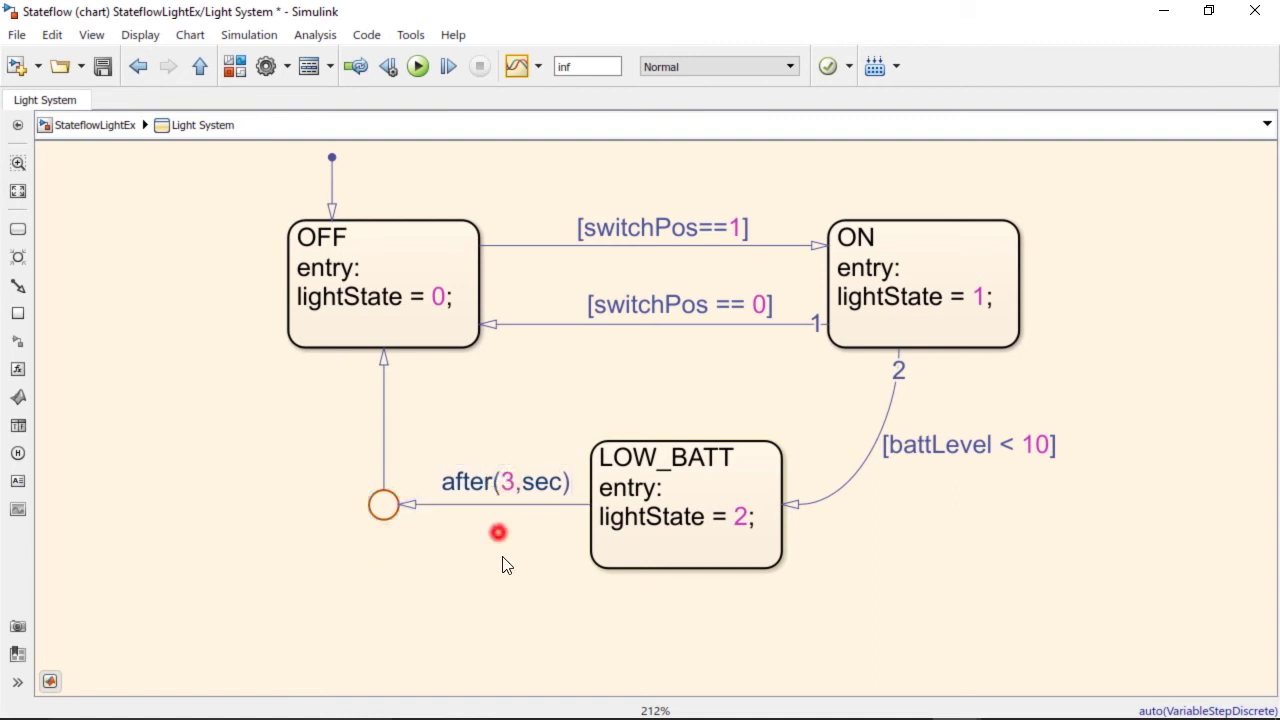
# Place a junction below ON, level with LOW_BATT, and route the [battLevel < 10] transition through it with straight segments.
pyautogui.click(18, 257)
pyautogui.click(923, 505)
pyautogui.moveTo(808, 503)
pyautogui.mouseDown()
pyautogui.moveTo(928, 478)
pyautogui.moveTo(917, 500)
pyautogui.moveTo(786, 505)
pyautogui.mouseUp()
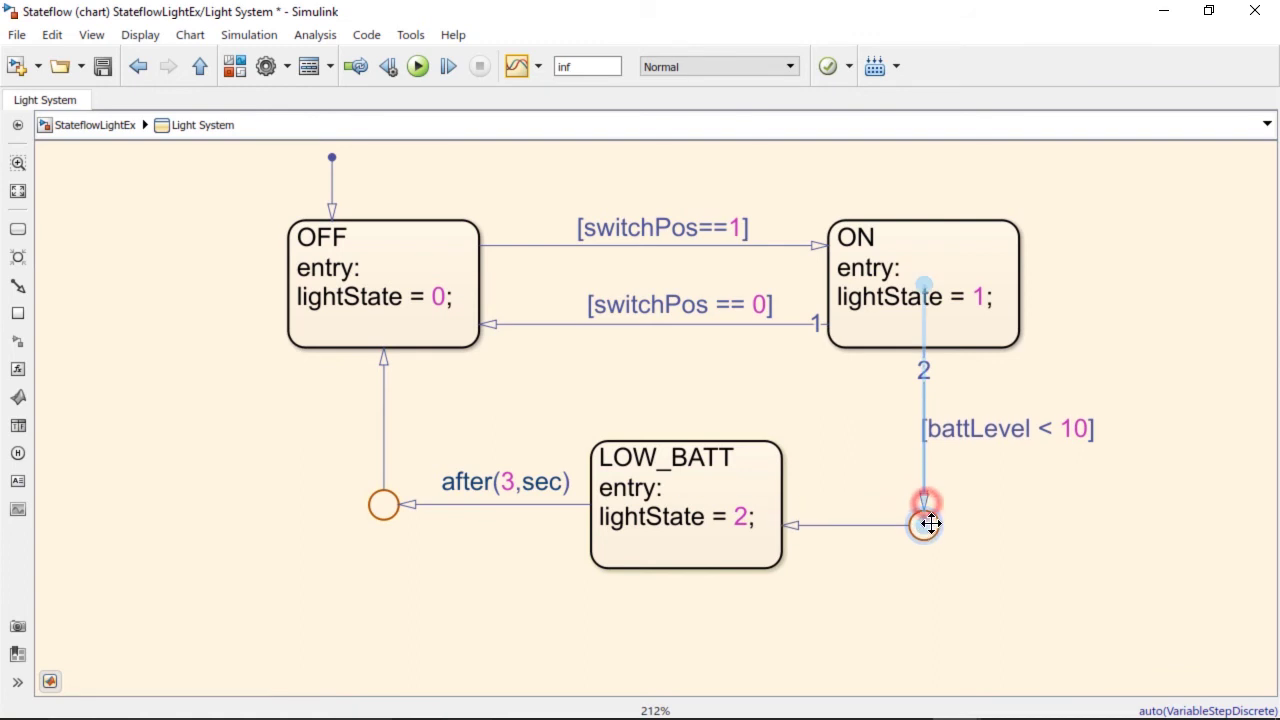
pyautogui.click(929, 541)
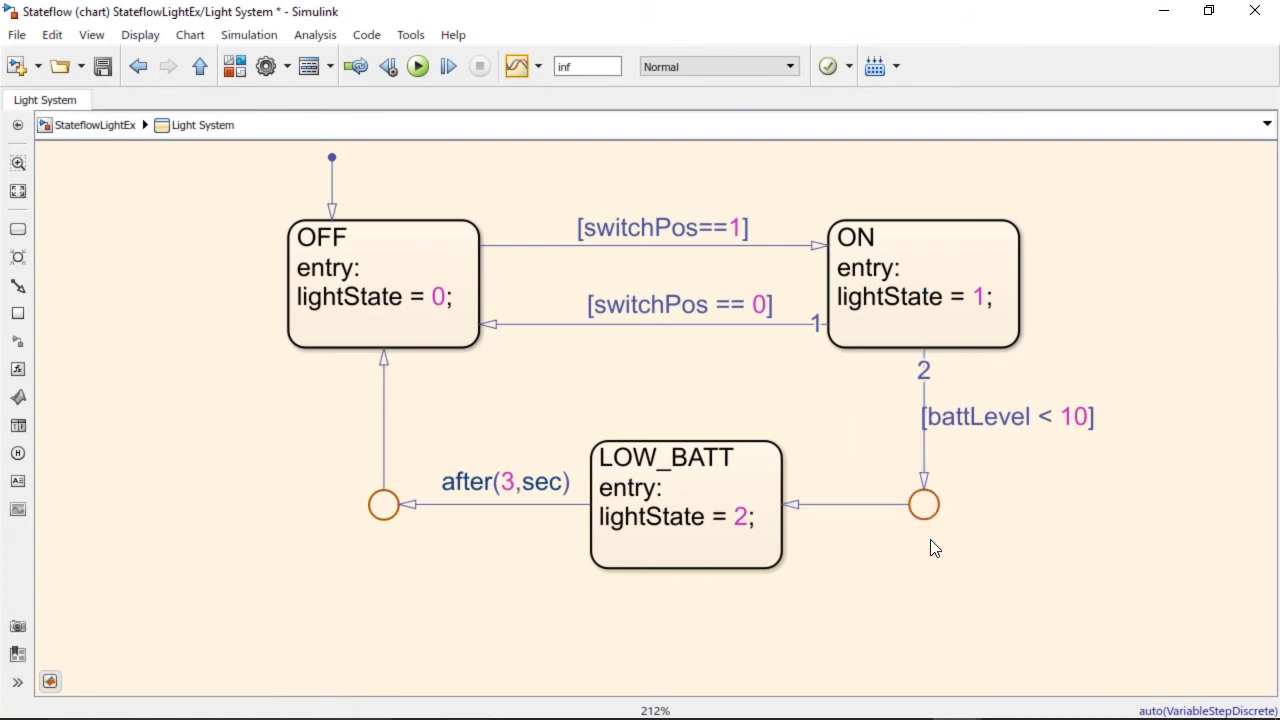
# Resolve the undefined battLevel symbol as input data for the chart and close the symbols view.
pyautogui.click(91, 34)
pyautogui.click(156, 247)
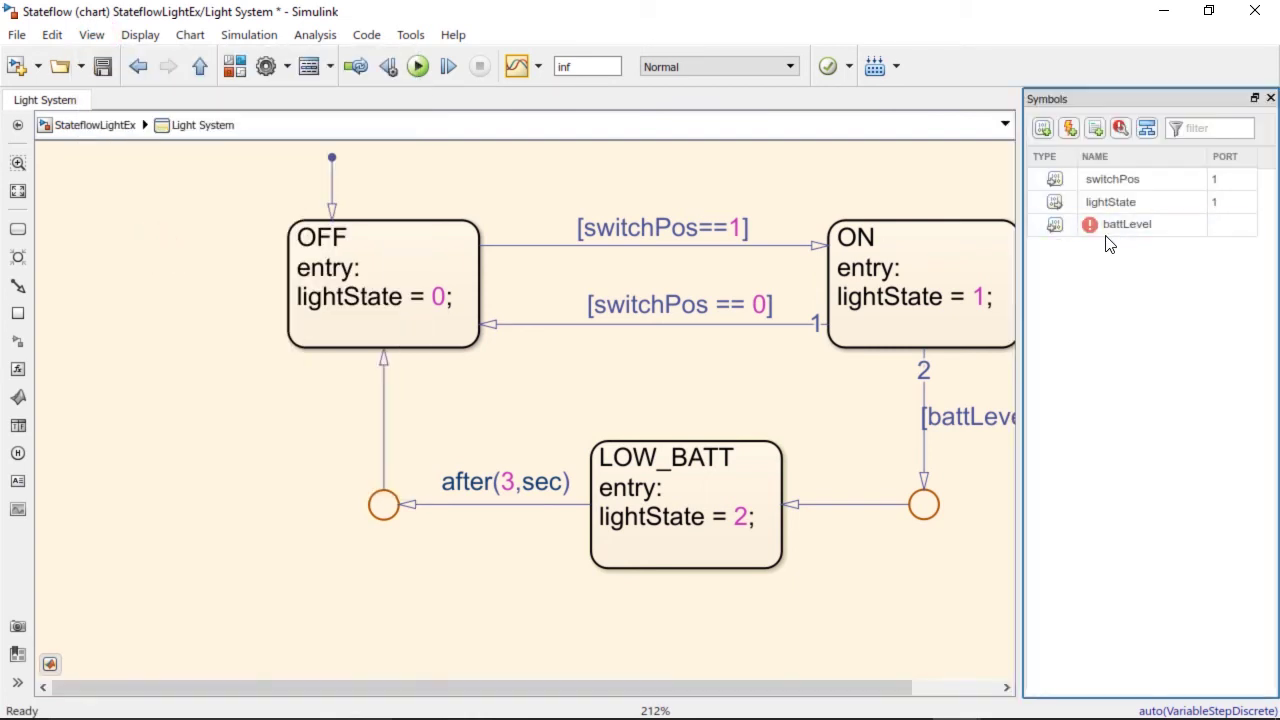
pyautogui.click(1054, 224)
pyautogui.click(1071, 249)
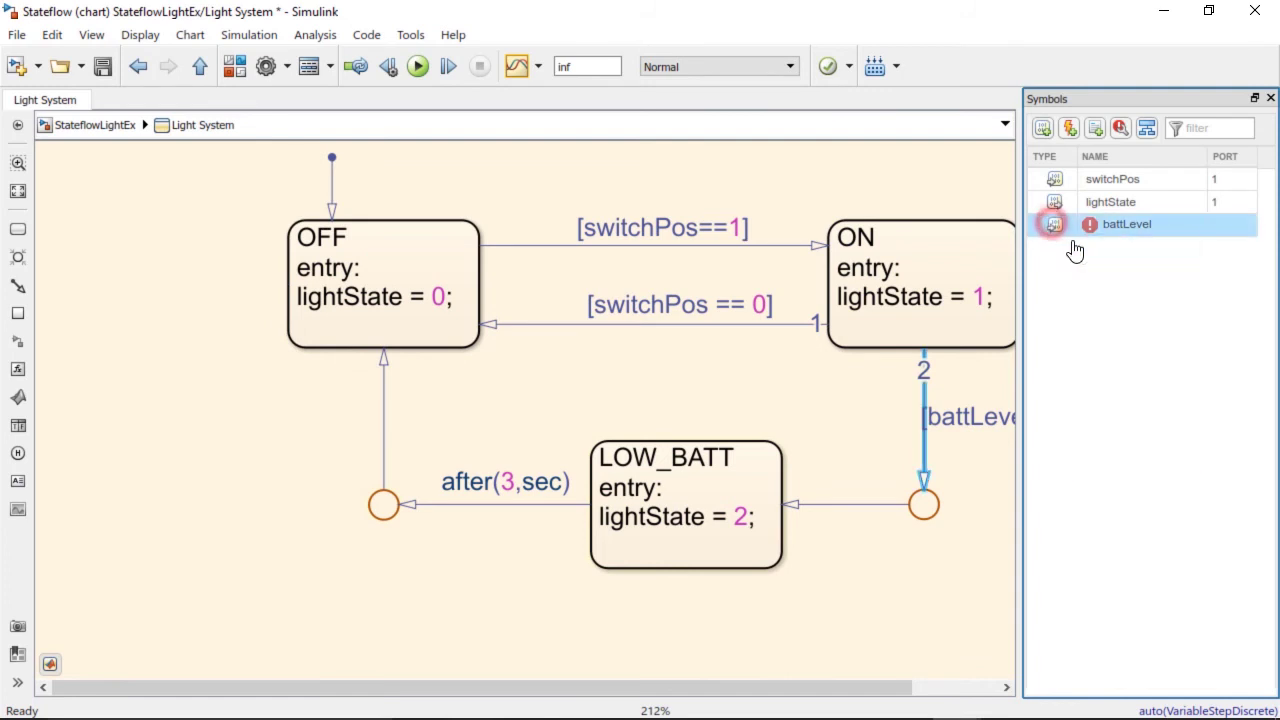
pyautogui.click(1270, 97)
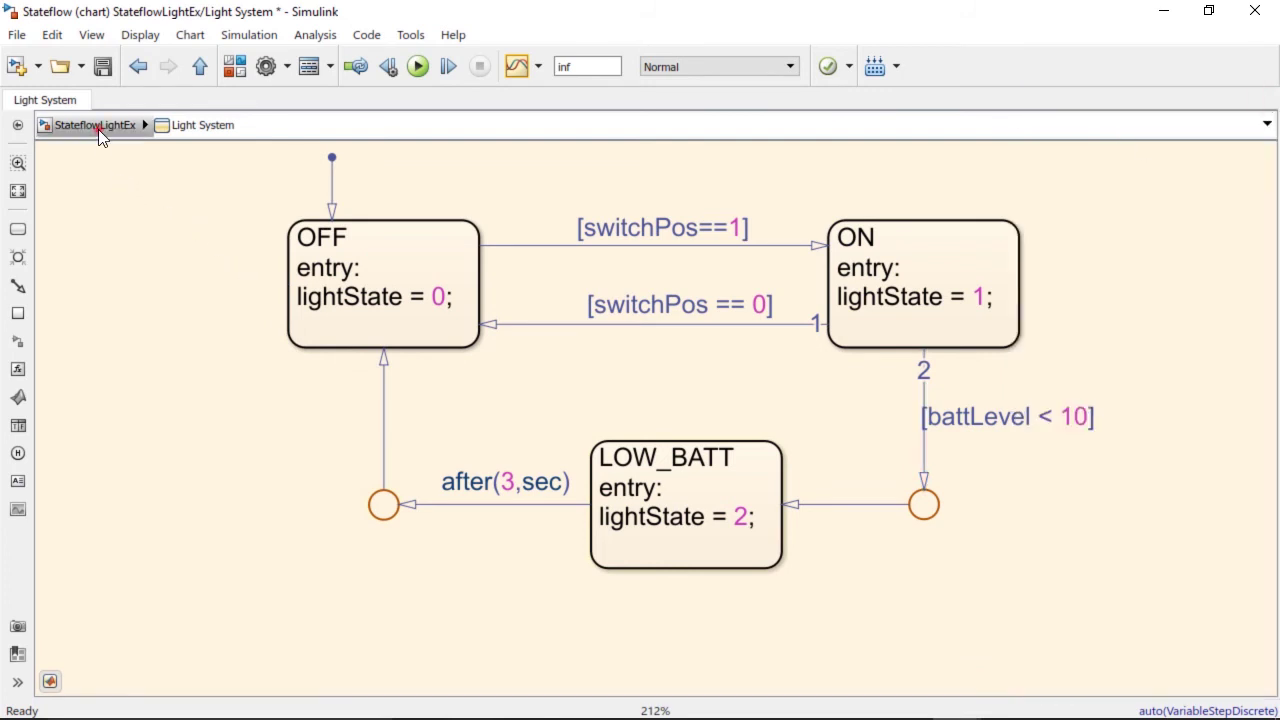
# Return to the StateflowLightEx model, duplicate the Constant block below the original, and connect the copy to the battLevel input.
pyautogui.click(96, 125)
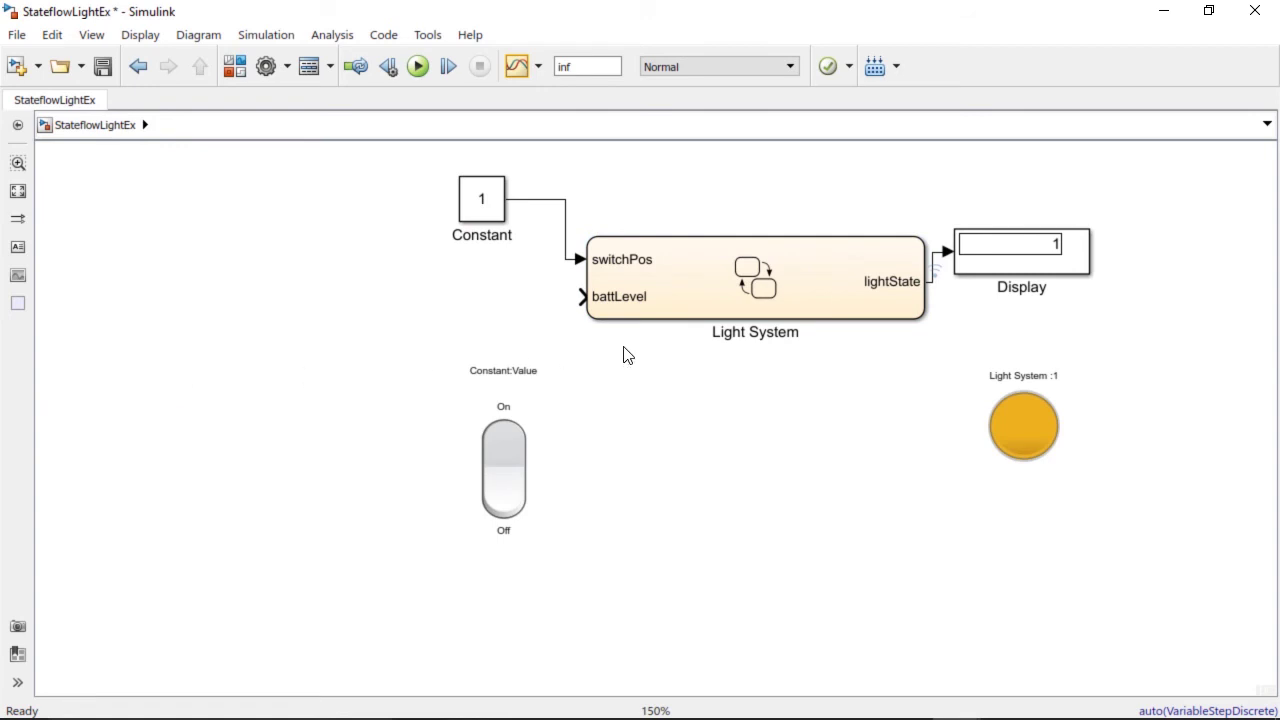
pyautogui.moveTo(490, 208); pyautogui.dragTo(478, 307)
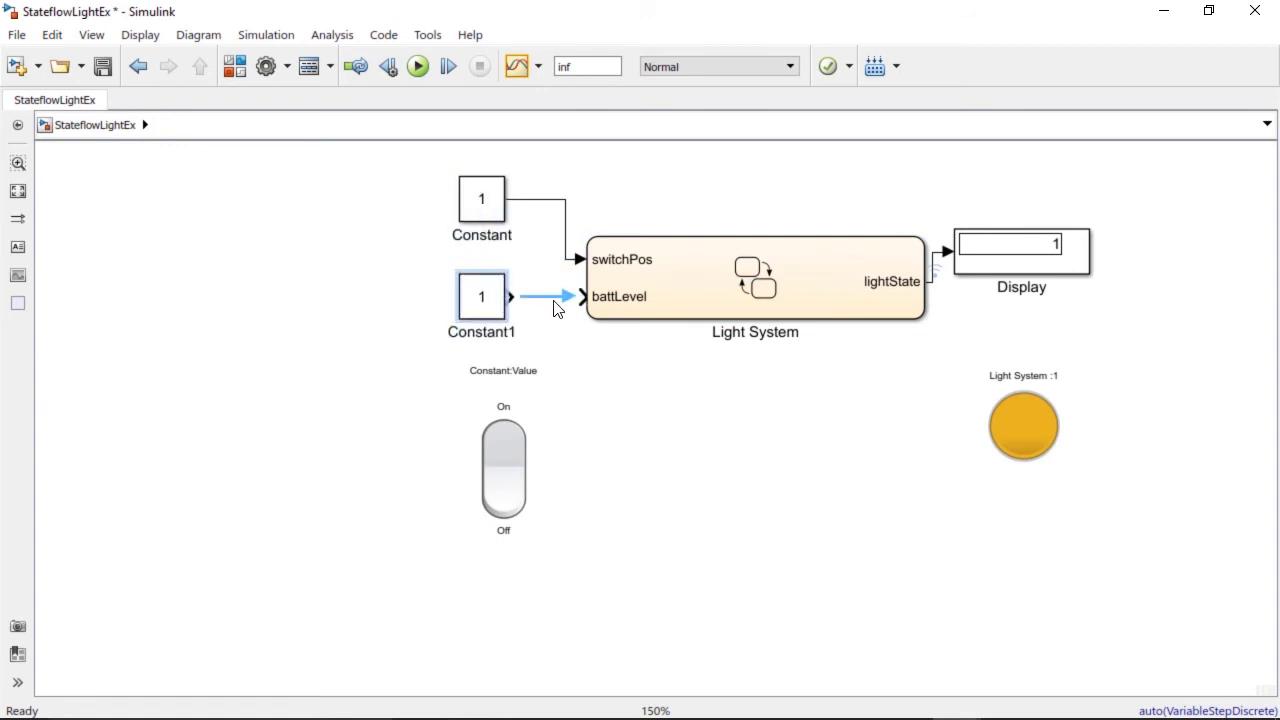
pyautogui.click(555, 296)
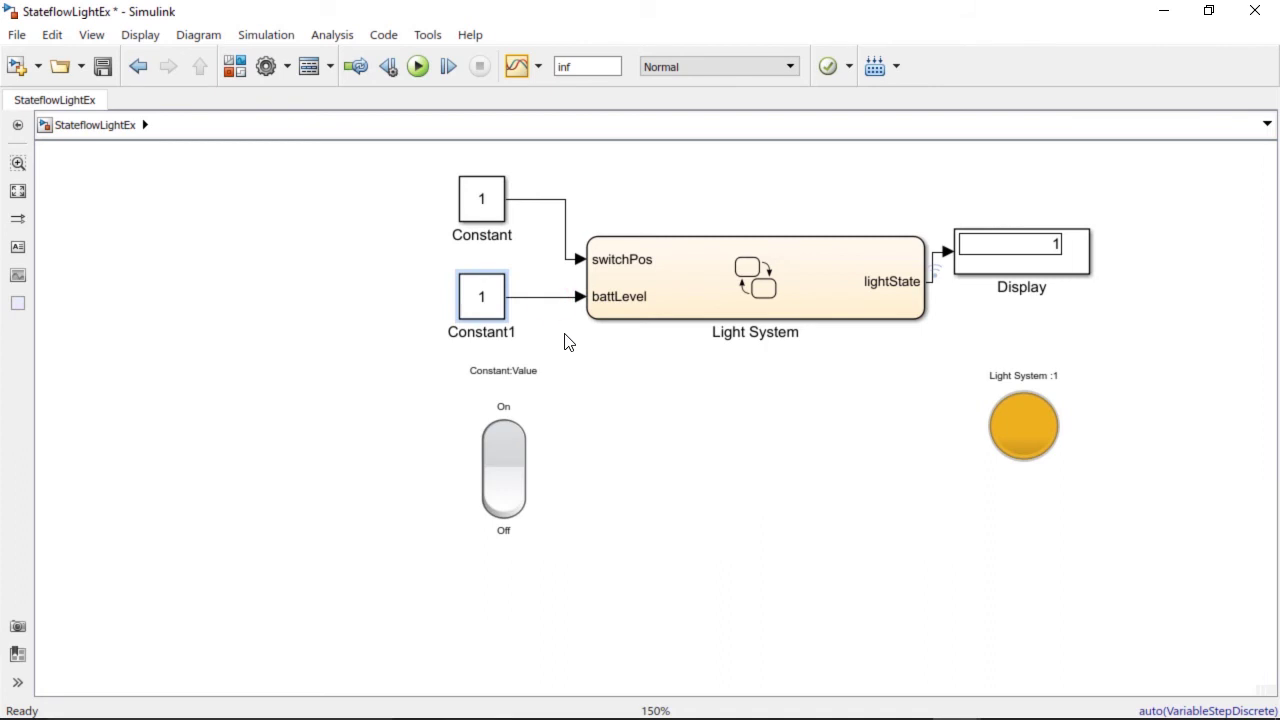
# Rename the Constant block feeding switchPos to powerSwitch and the one feeding battLevel to battery.
pyautogui.doubleClick(488, 236)
pyautogui.write('powerSwitch')
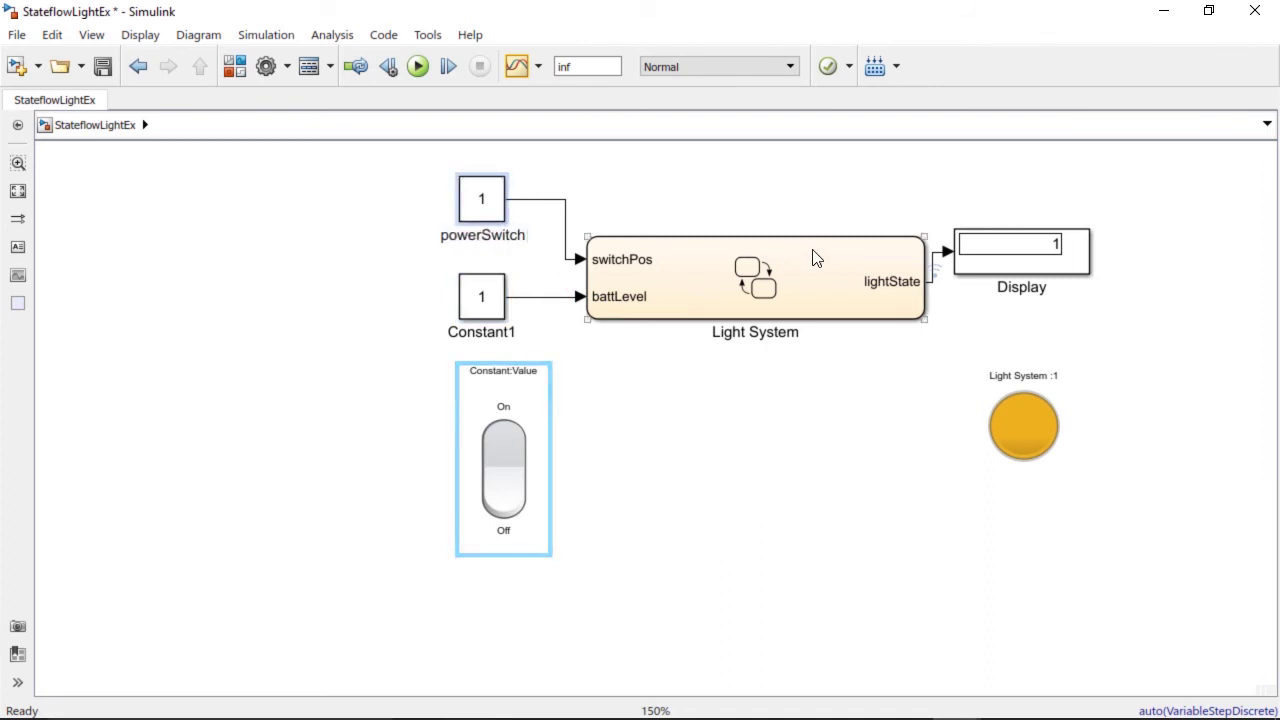
pyautogui.doubleClick(490, 331)
pyautogui.write('battery')
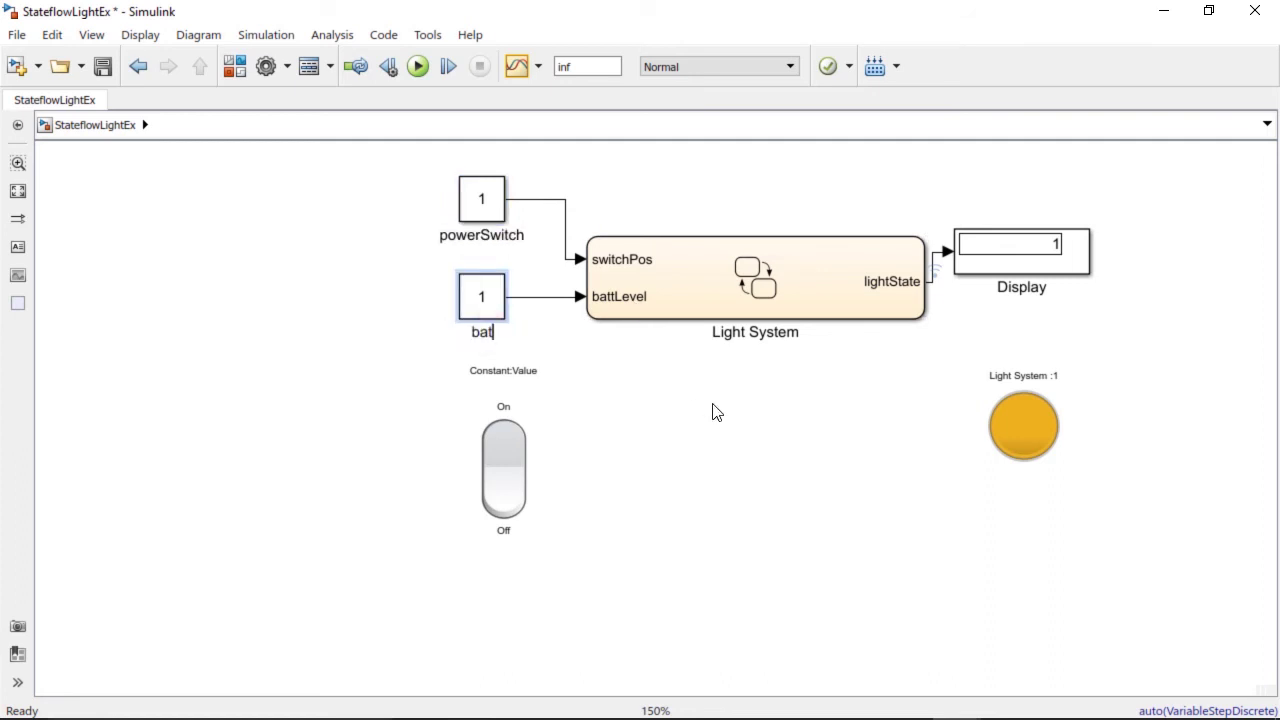
pyautogui.click(714, 408)
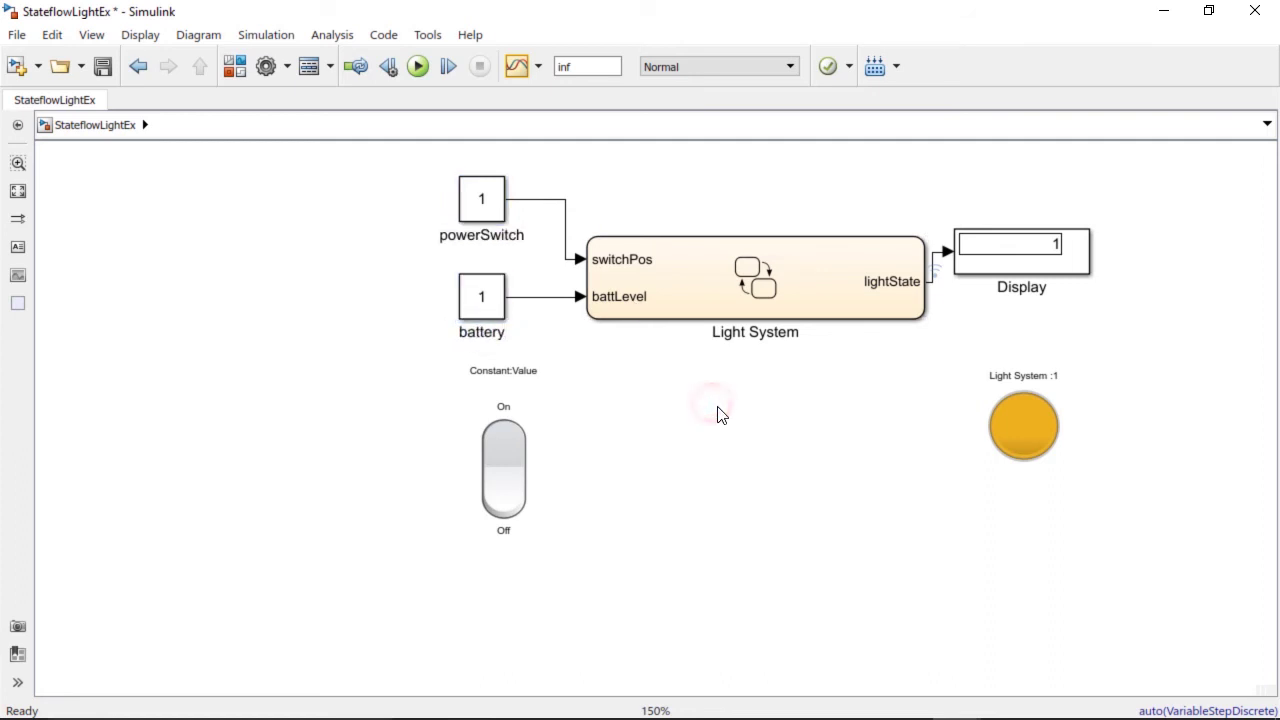
# Add a Dashboard Slider block below the Light System chart and connect it to battery:Value with its default scale.
pyautogui.click(238, 66)
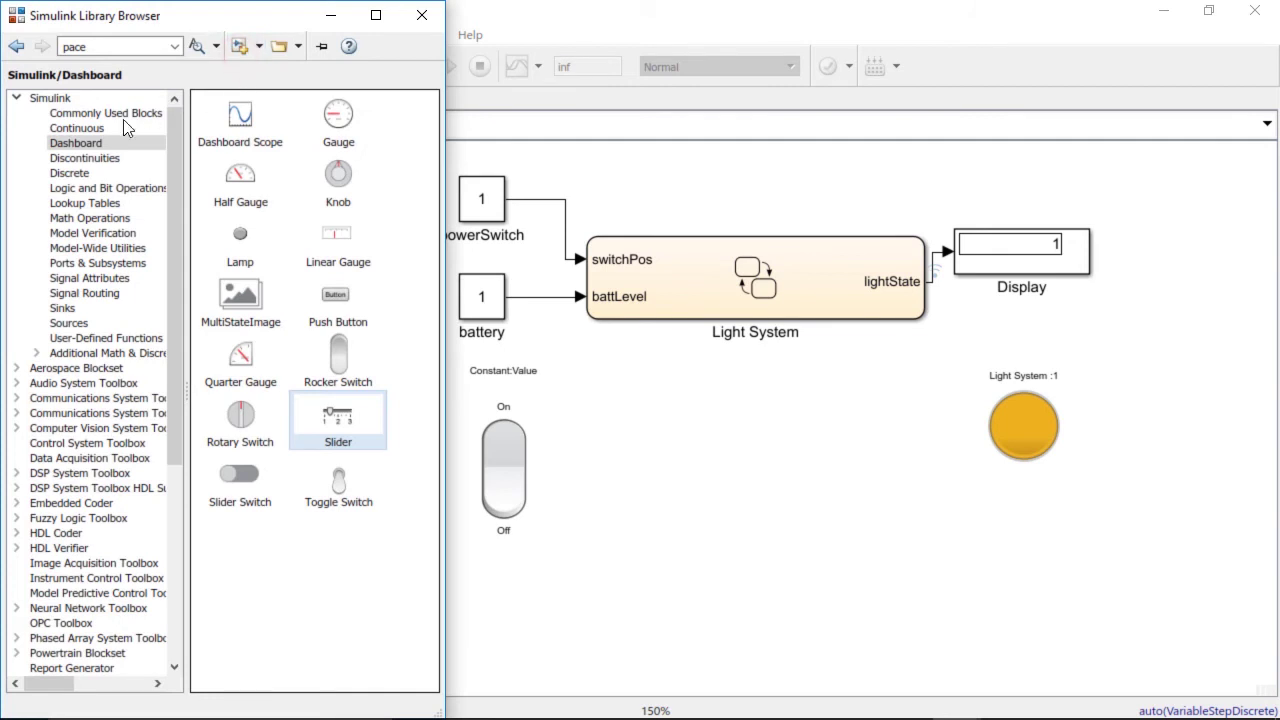
pyautogui.moveTo(320, 423); pyautogui.dragTo(789, 476)
pyautogui.doubleClick(788, 474)
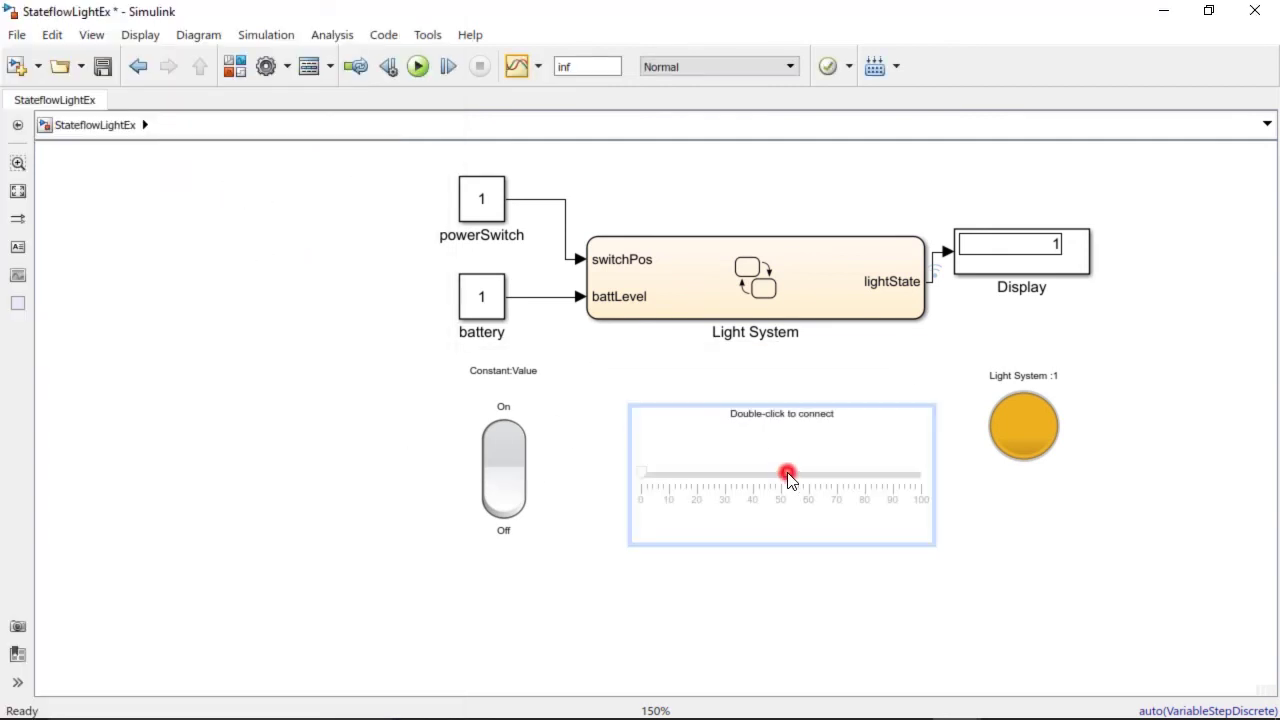
pyautogui.moveTo(414, 254); pyautogui.dragTo(816, 124)
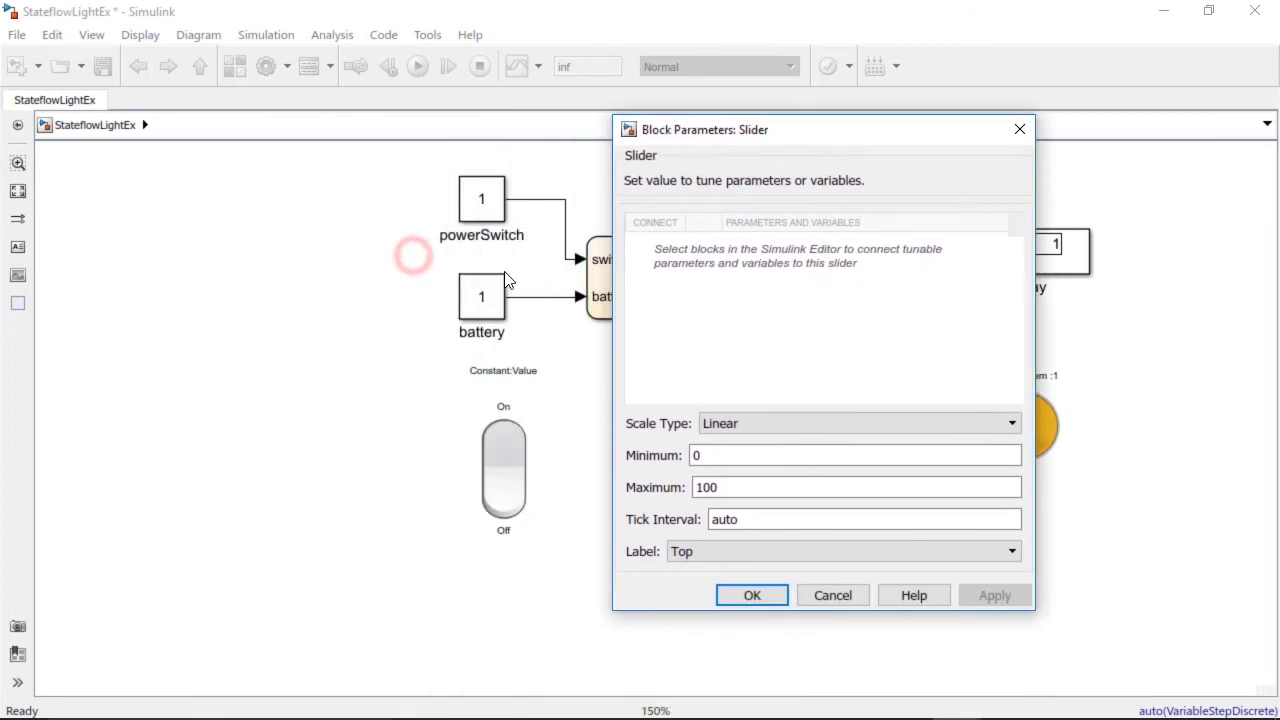
pyautogui.click(473, 303)
pyautogui.click(655, 245)
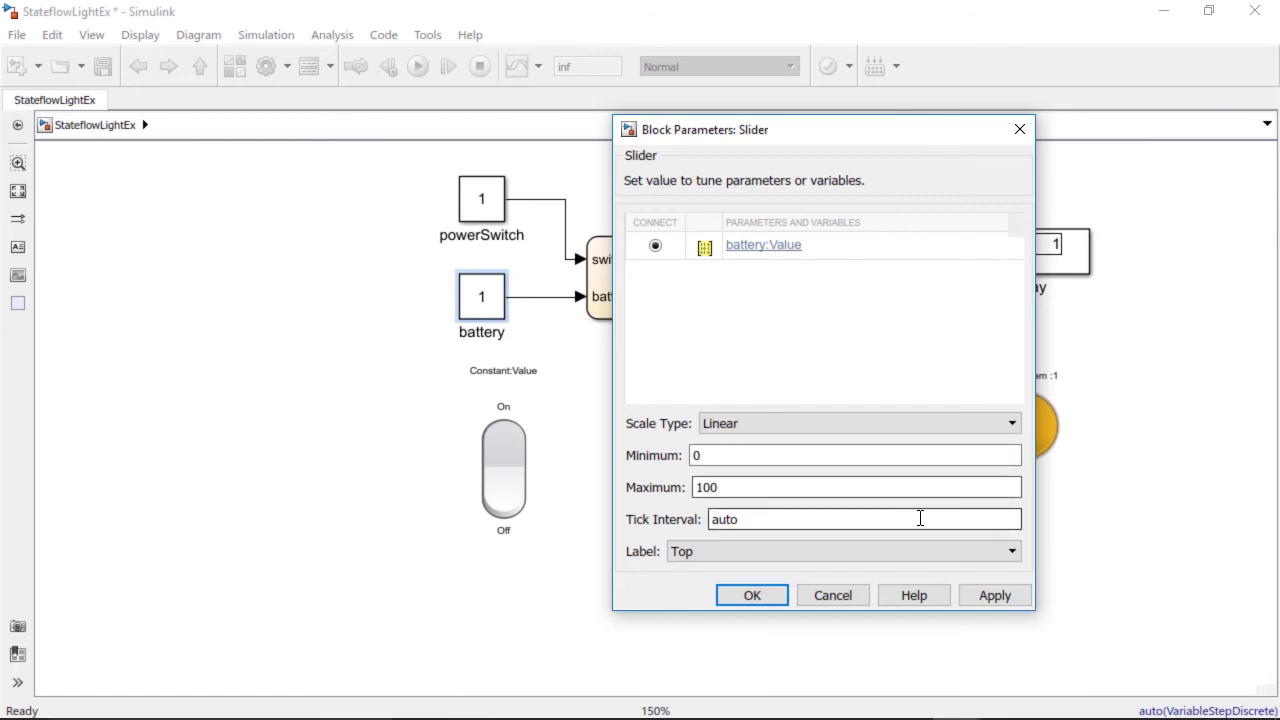
pyautogui.click(1003, 597)
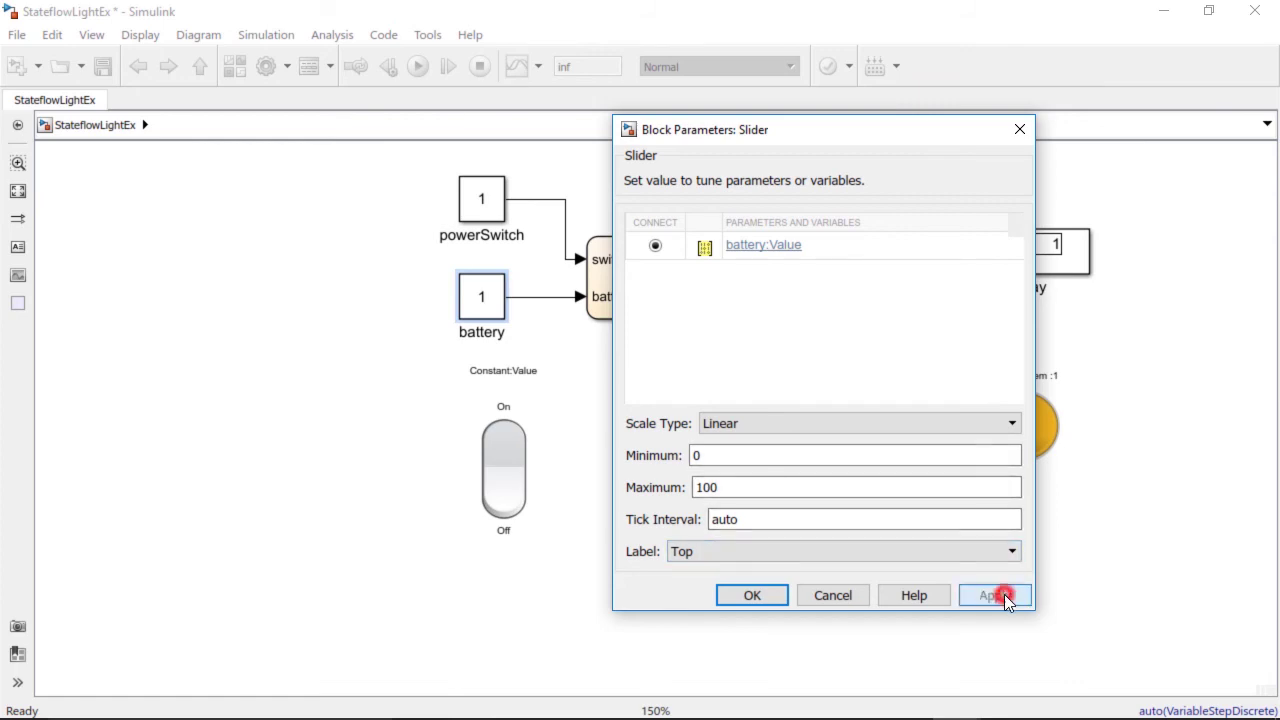
pyautogui.click(733, 596)
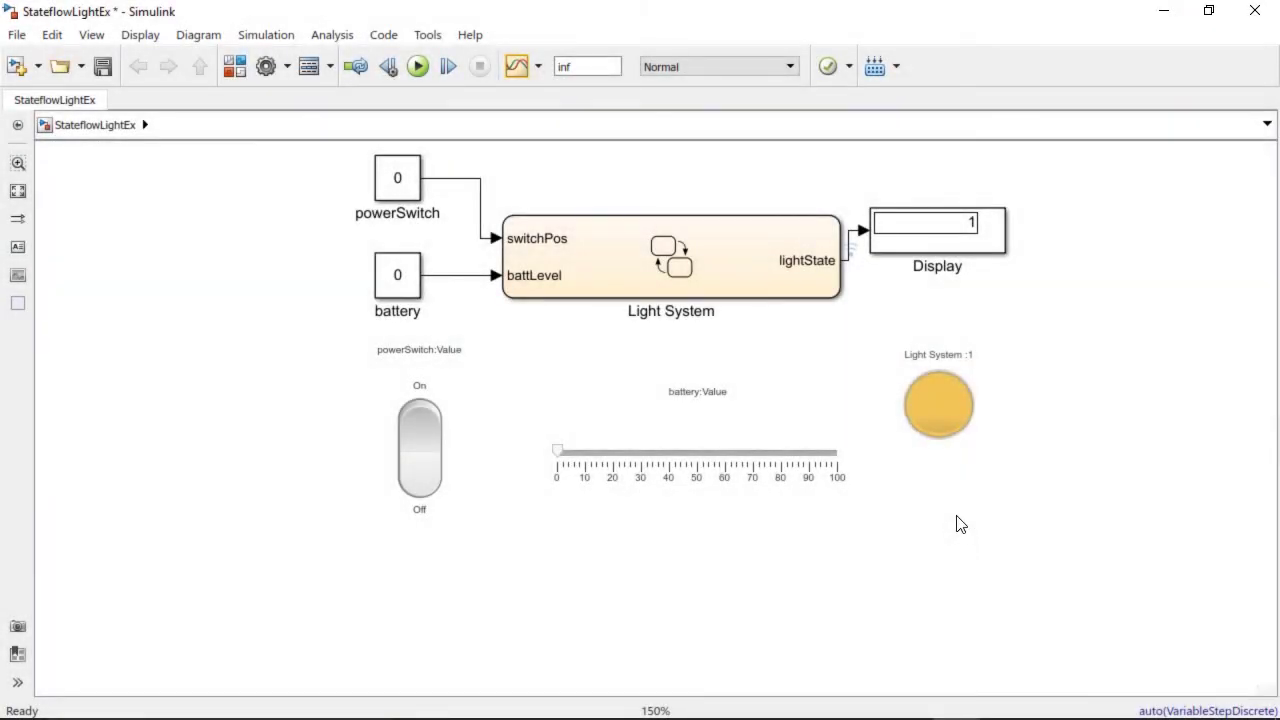
# Add a state 2 to the Lamp block and set its color to dark red.
pyautogui.doubleClick(948, 422)
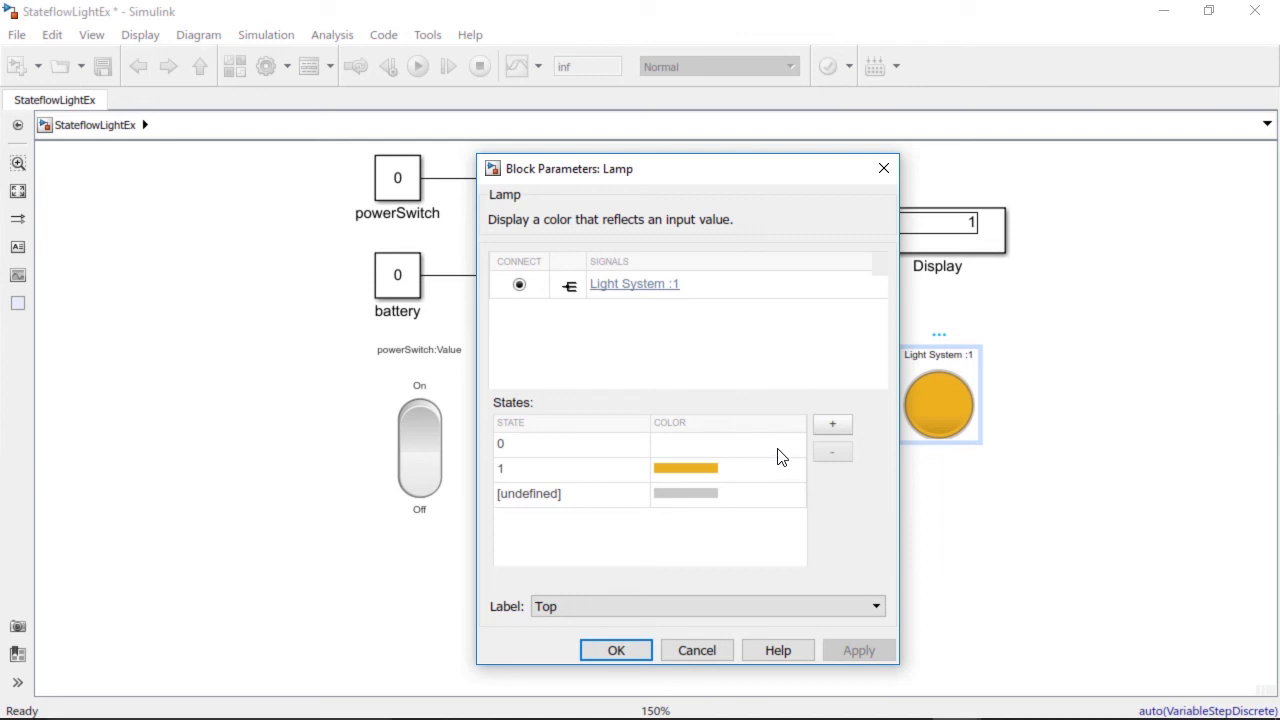
pyautogui.click(828, 430)
pyautogui.click(695, 497)
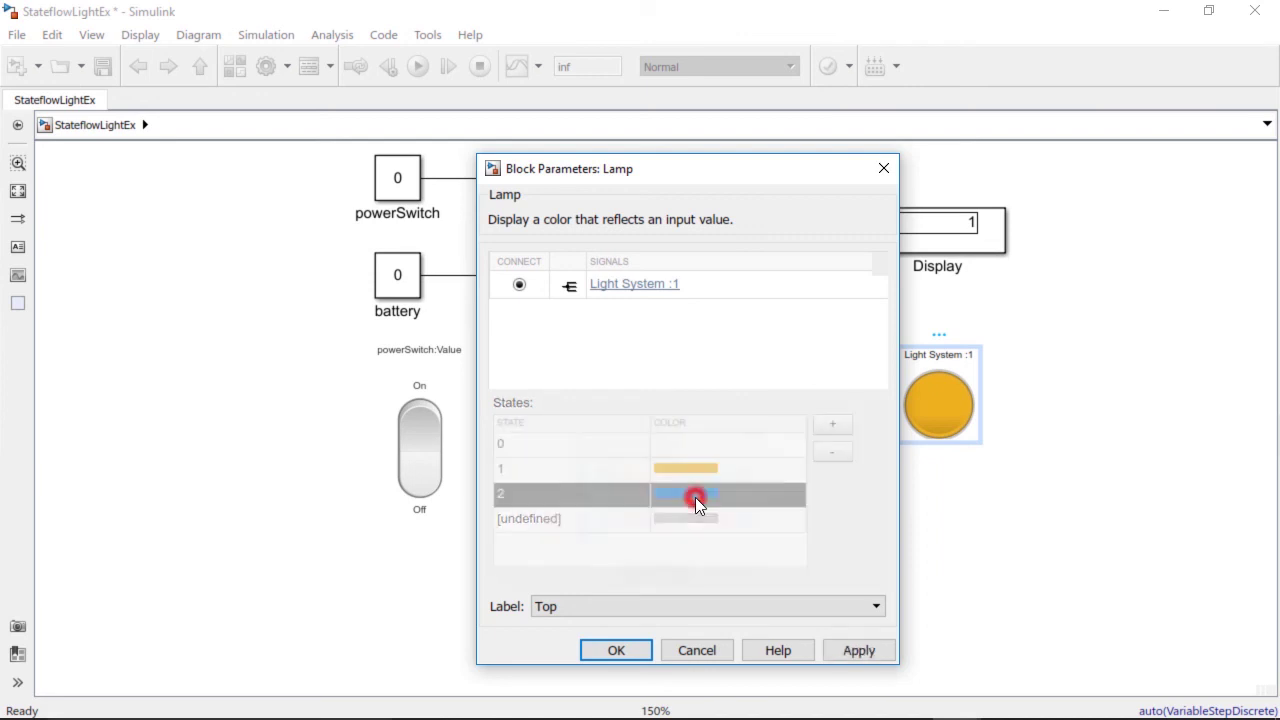
pyautogui.click(745, 478)
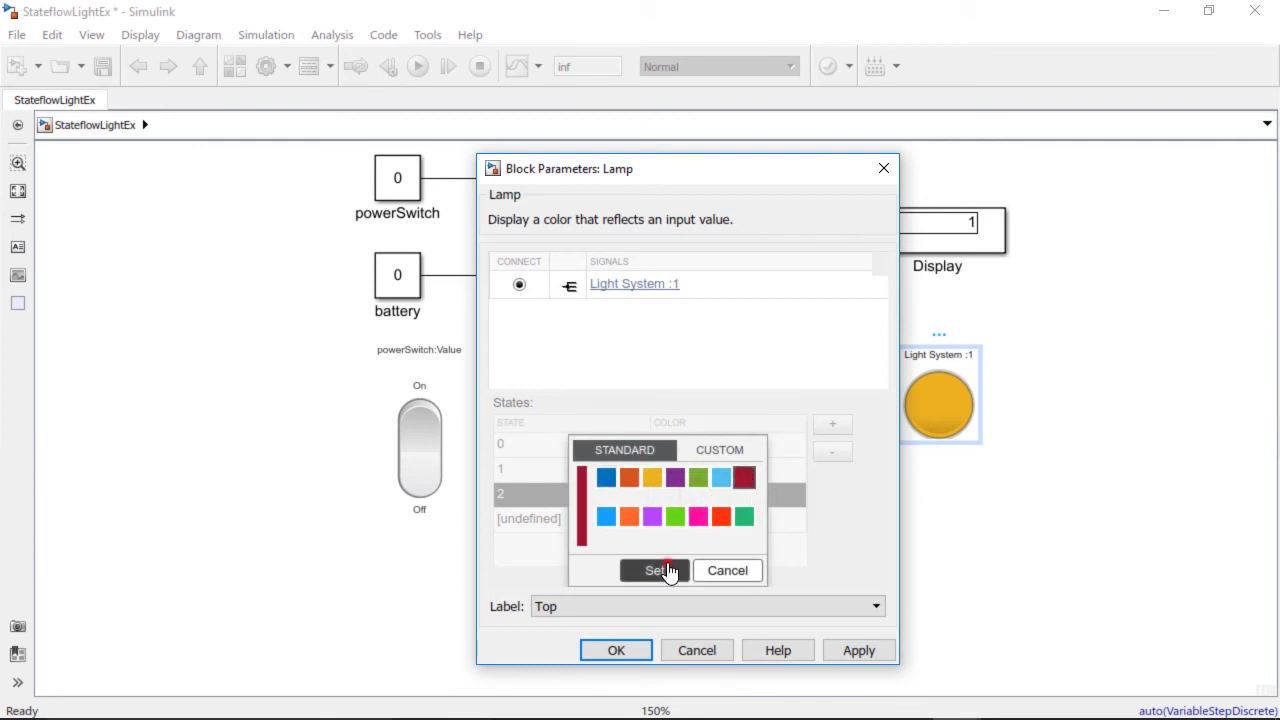
pyautogui.click(658, 570)
# Set the Lamp block's color for state 1 to green and apply the block parameters.
pyautogui.click(733, 470)
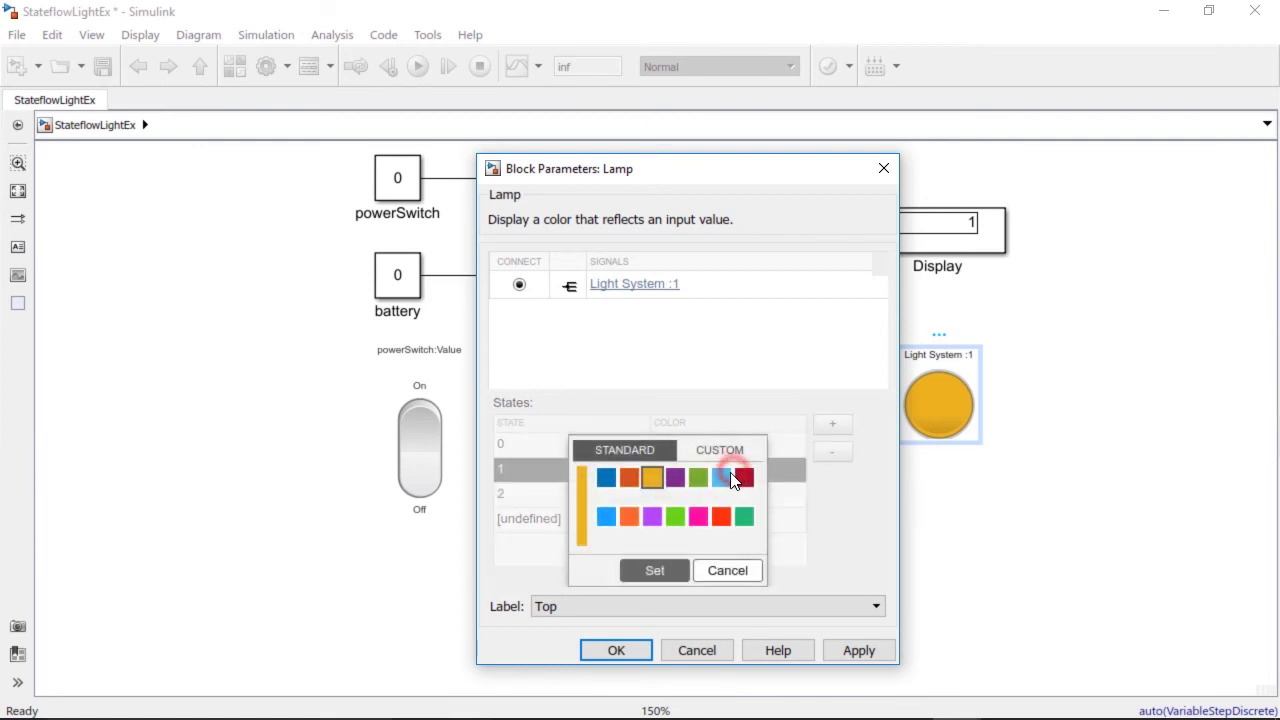
pyautogui.click(699, 478)
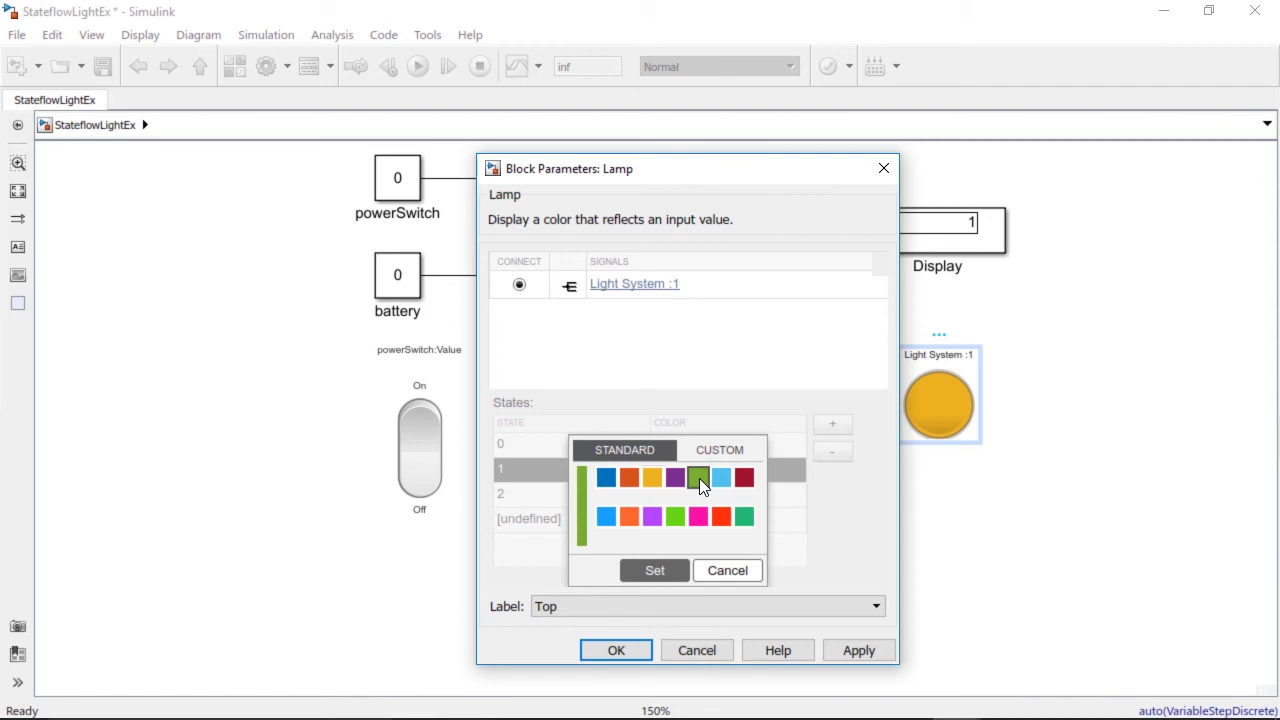
pyautogui.click(658, 571)
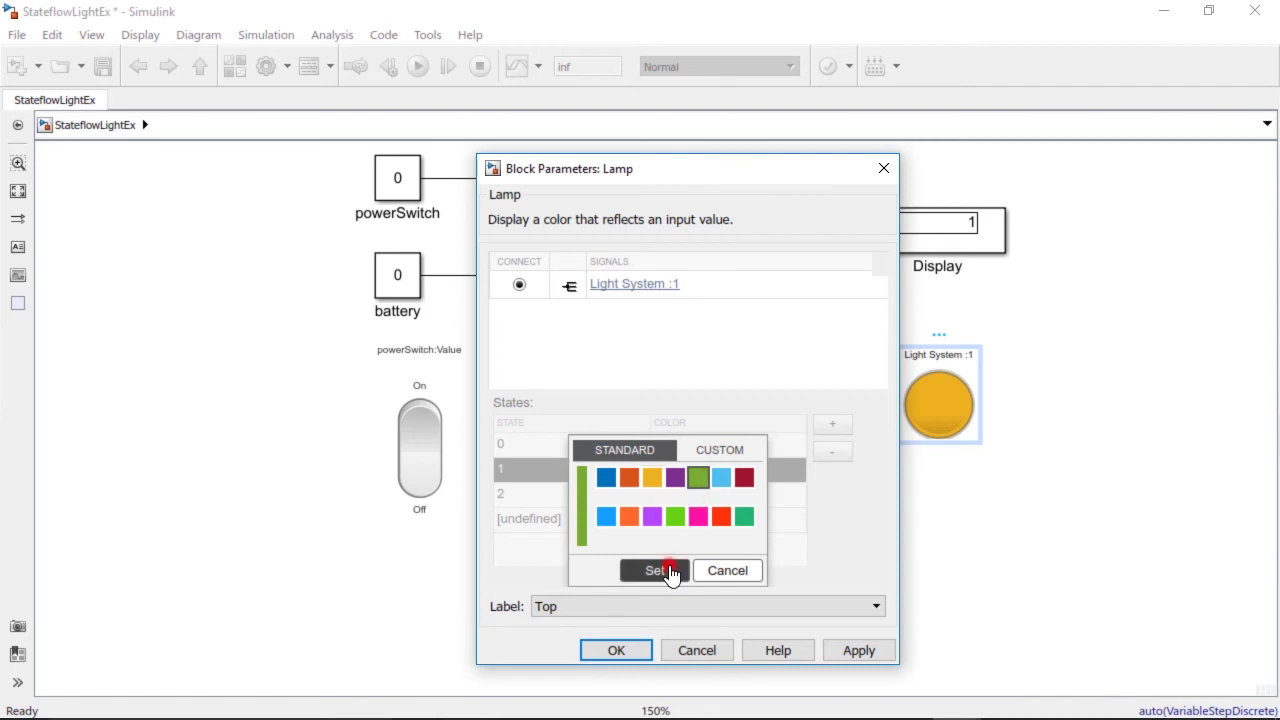
pyautogui.click(851, 650)
pyautogui.click(613, 651)
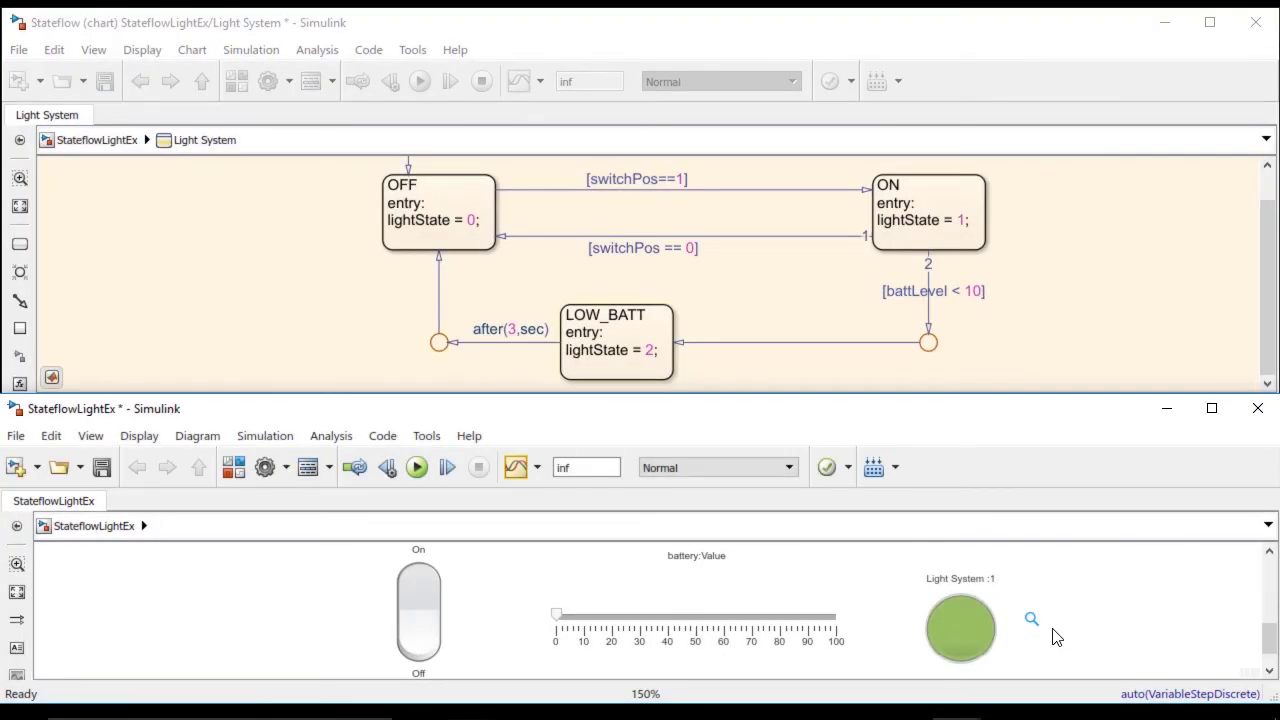
# Prepare the test in the StateflowLightEx model with the power switch at Off and the battery slider at 100.
pyautogui.click(1037, 342)
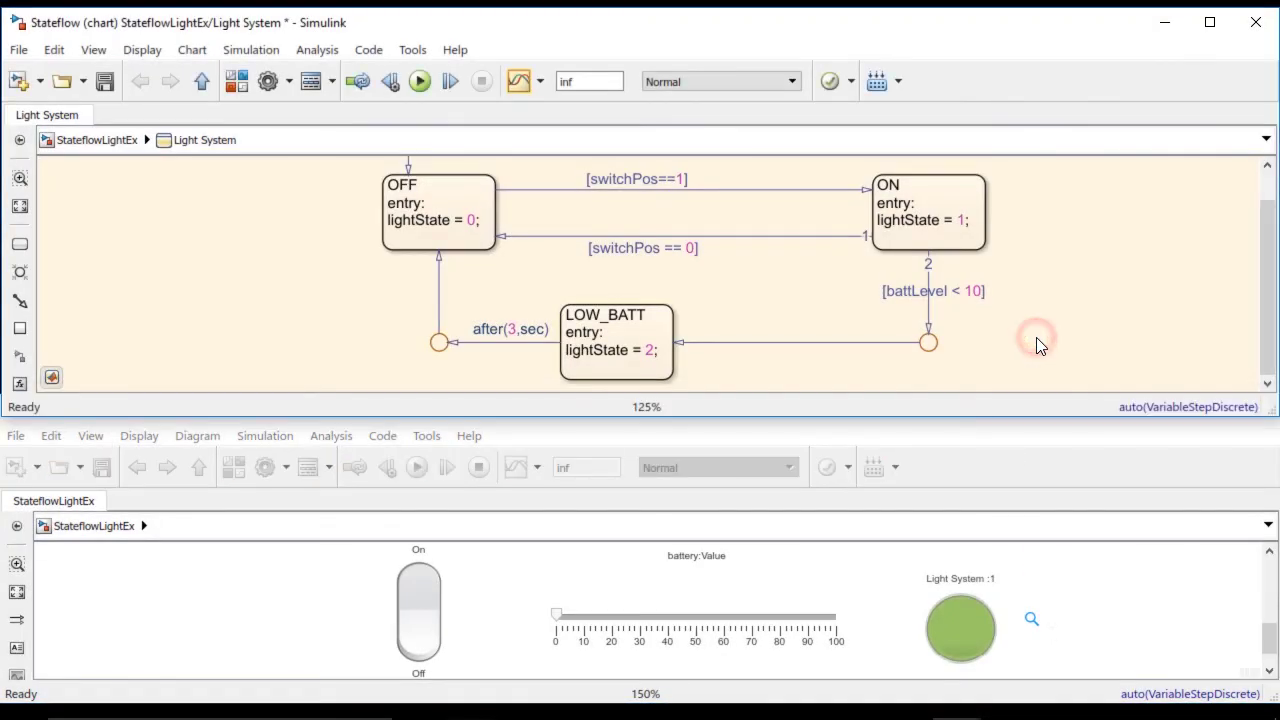
pyautogui.click(481, 580)
pyautogui.click(421, 648)
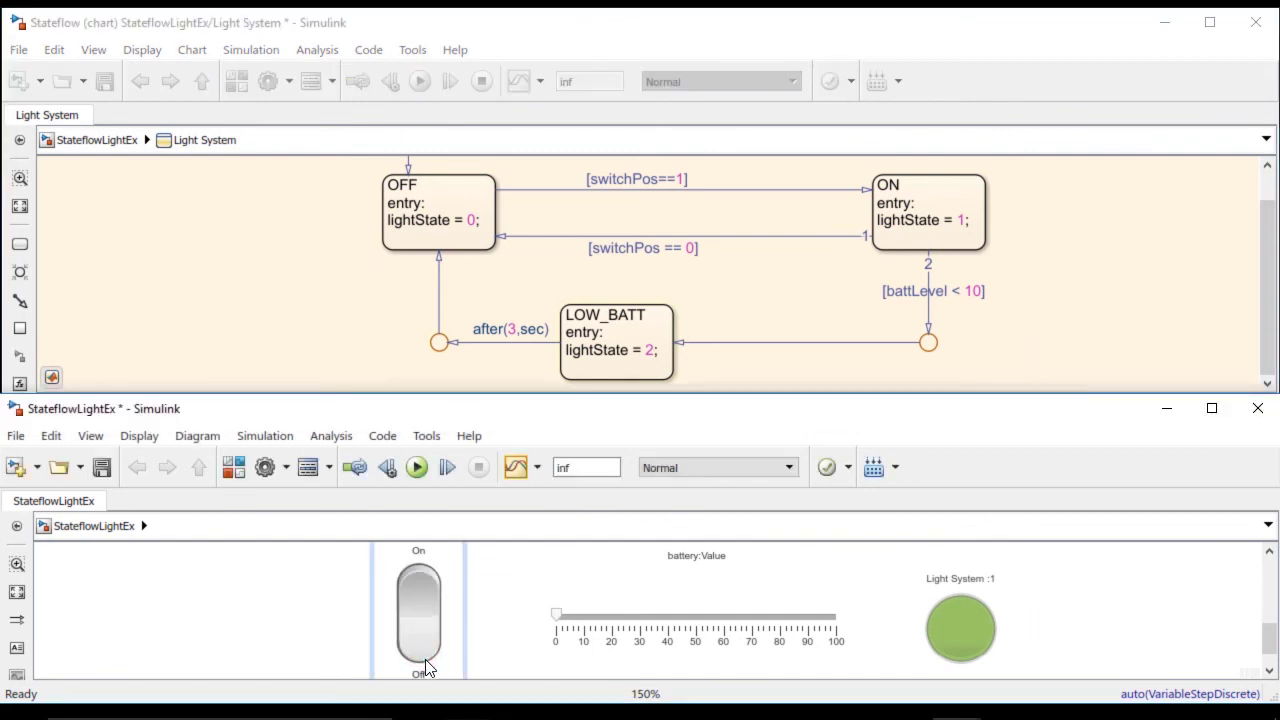
pyautogui.click(556, 620)
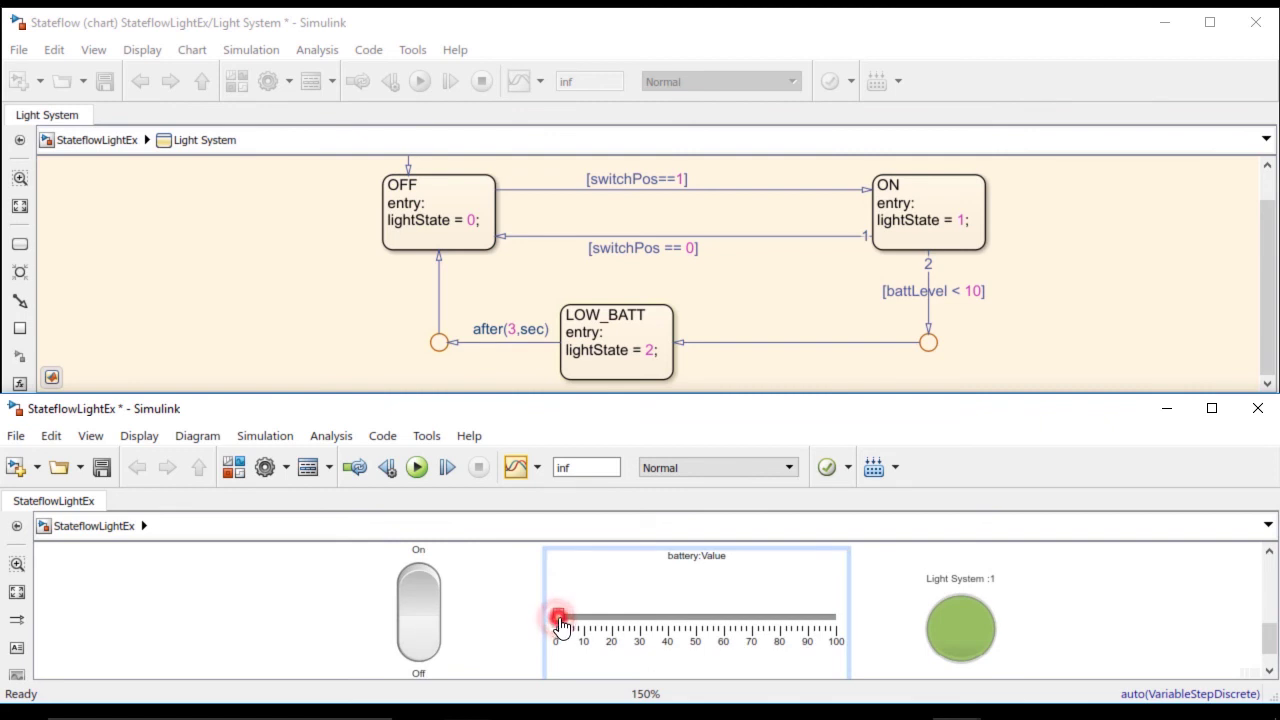
pyautogui.moveTo(557, 620); pyautogui.dragTo(849, 646)
pyautogui.click(509, 579)
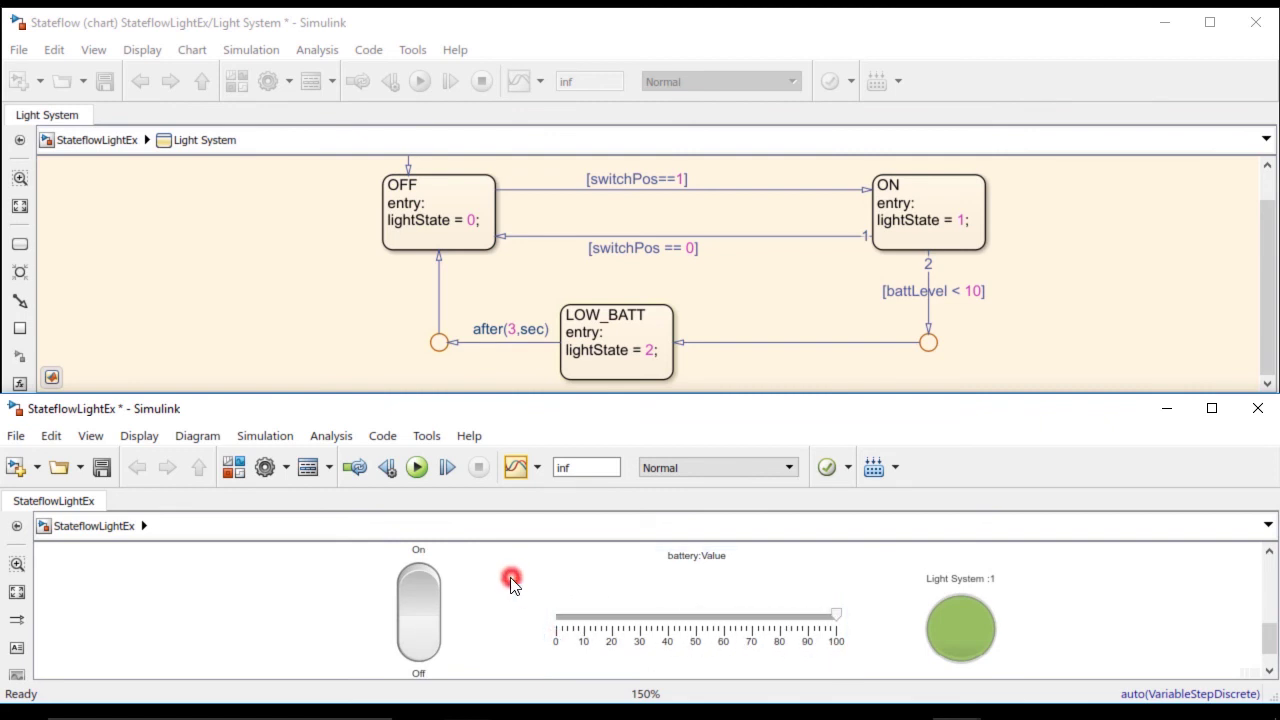
# Start the simulation and turn the power switch on.
pyautogui.click(416, 468)
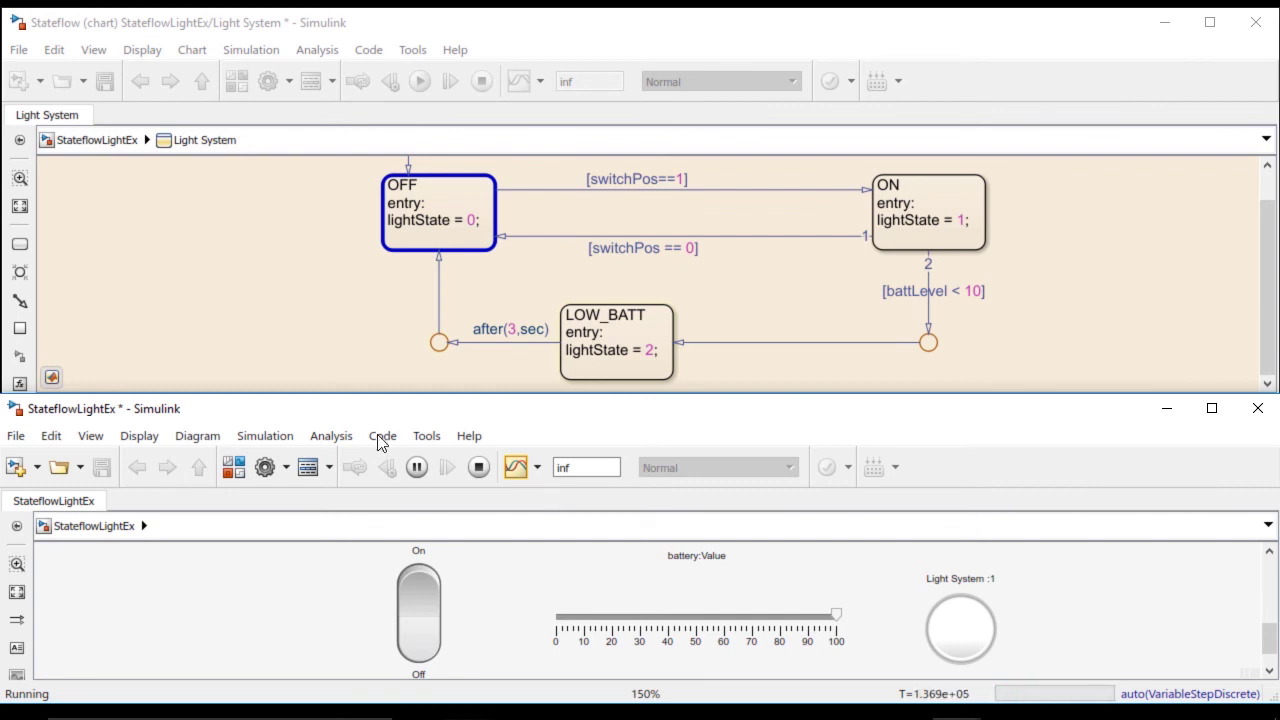
pyautogui.click(357, 371)
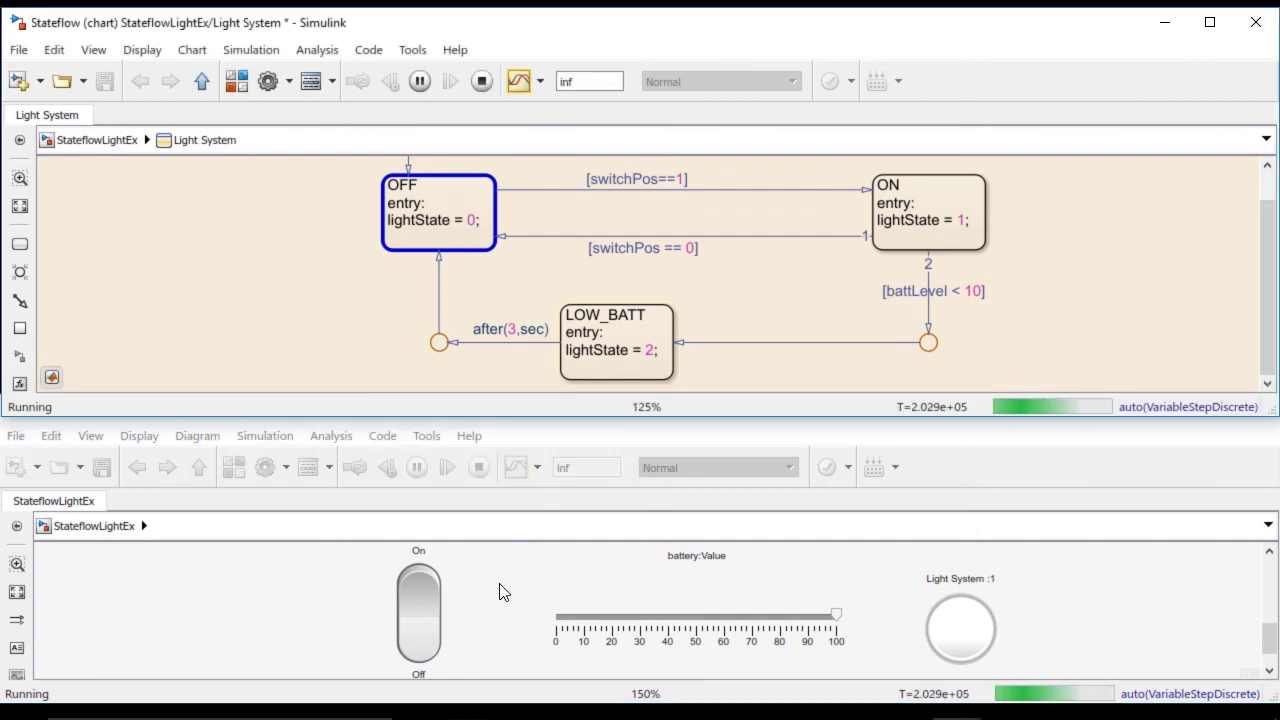
pyautogui.click(430, 598)
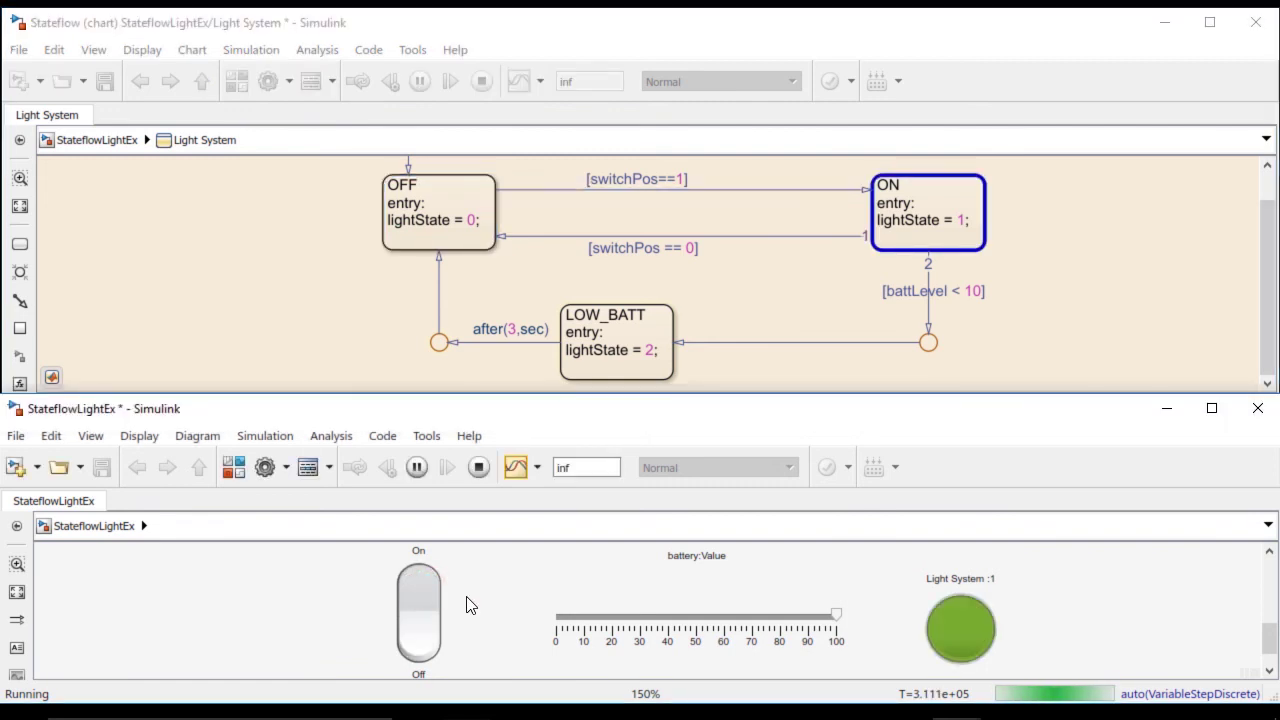
# Lower the battery slider to about 16 and then about 7, and examine the active states and the OFF-to-ON condition in the chart.
pyautogui.moveTo(835, 612); pyautogui.dragTo(613, 638)
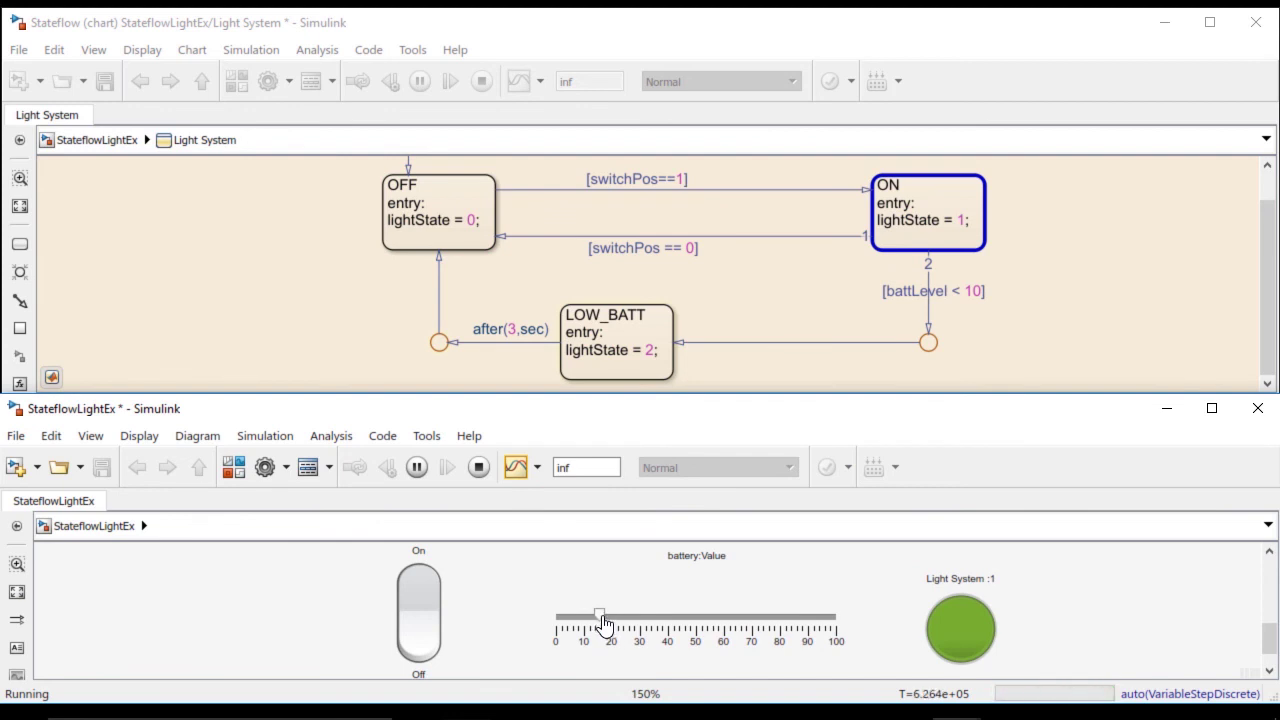
pyautogui.moveTo(602, 624); pyautogui.dragTo(576, 624)
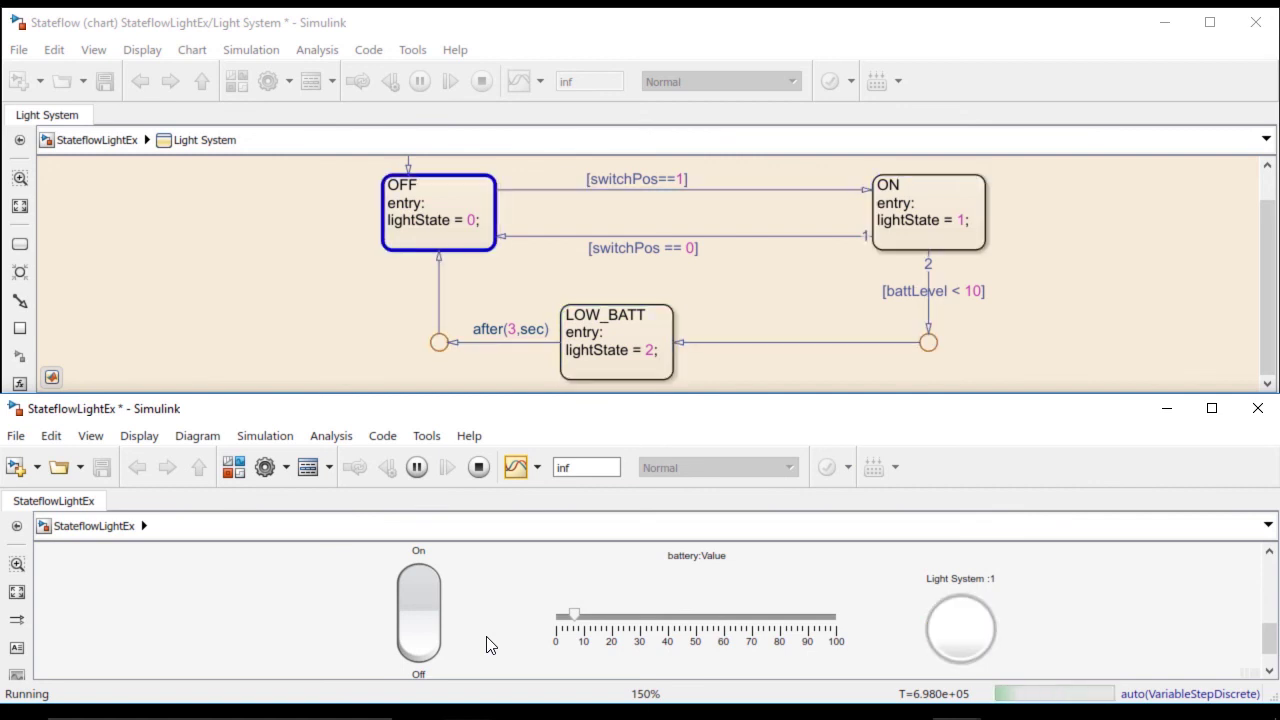
pyautogui.click(324, 370)
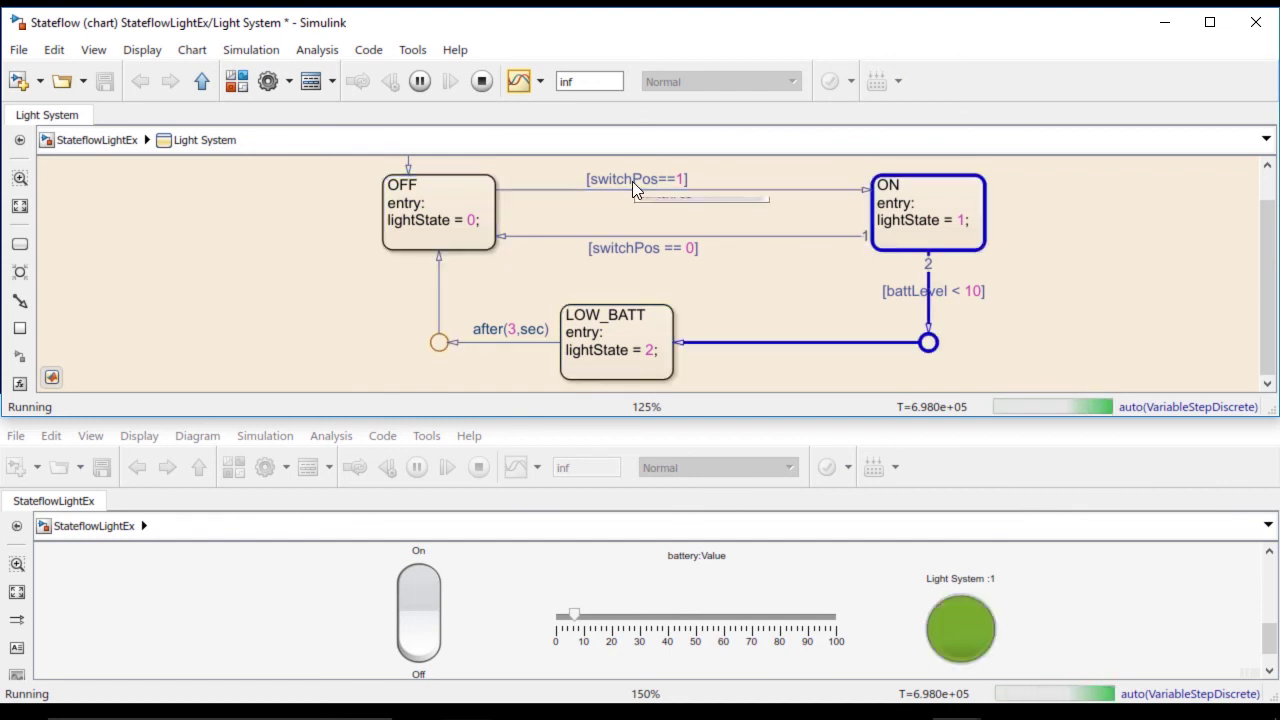
pyautogui.moveTo(632, 181)
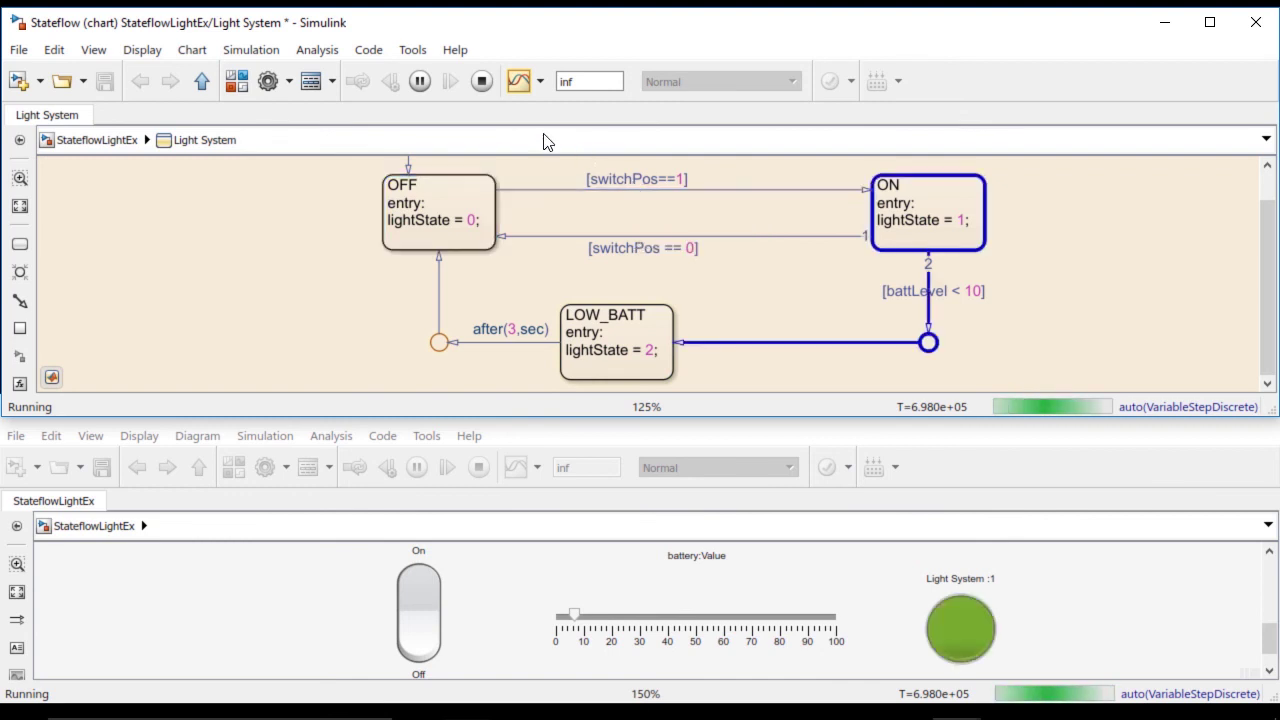
# Stop the simulation and extend the OFF-to-ON transition condition to [switchPos==1 && battLevel >=10].
pyautogui.click(486, 88)
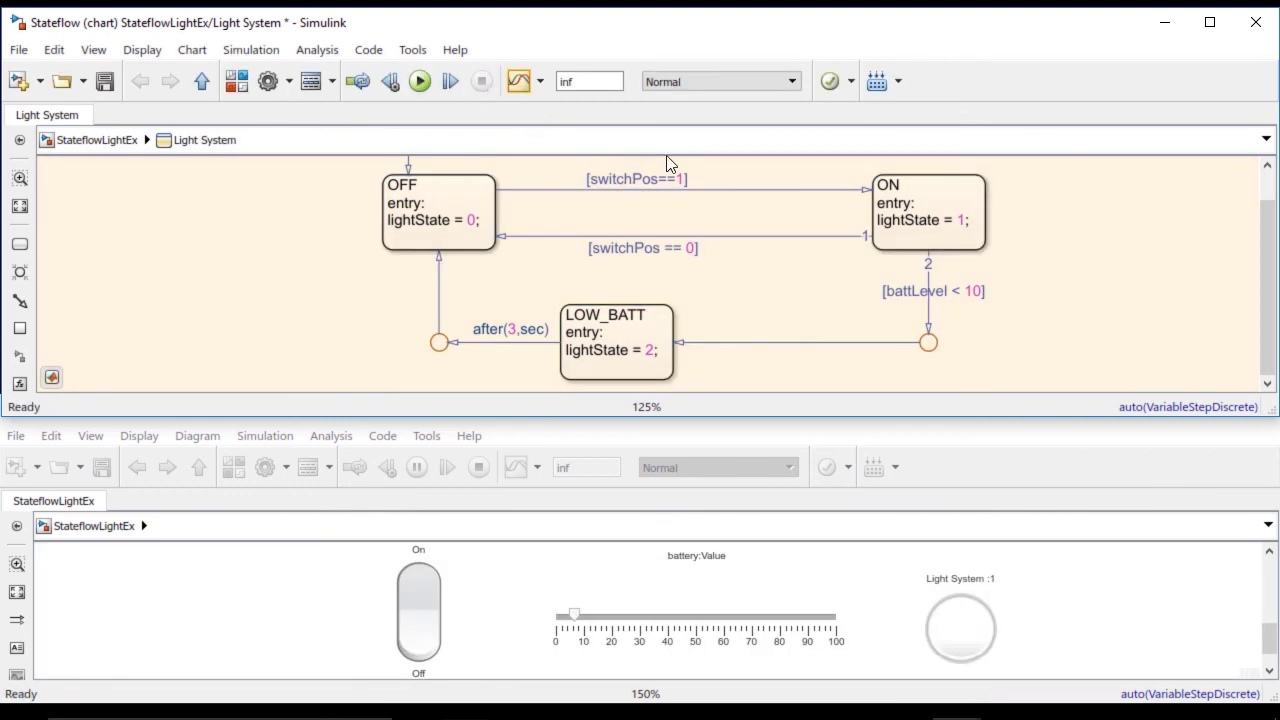
pyautogui.click(675, 178)
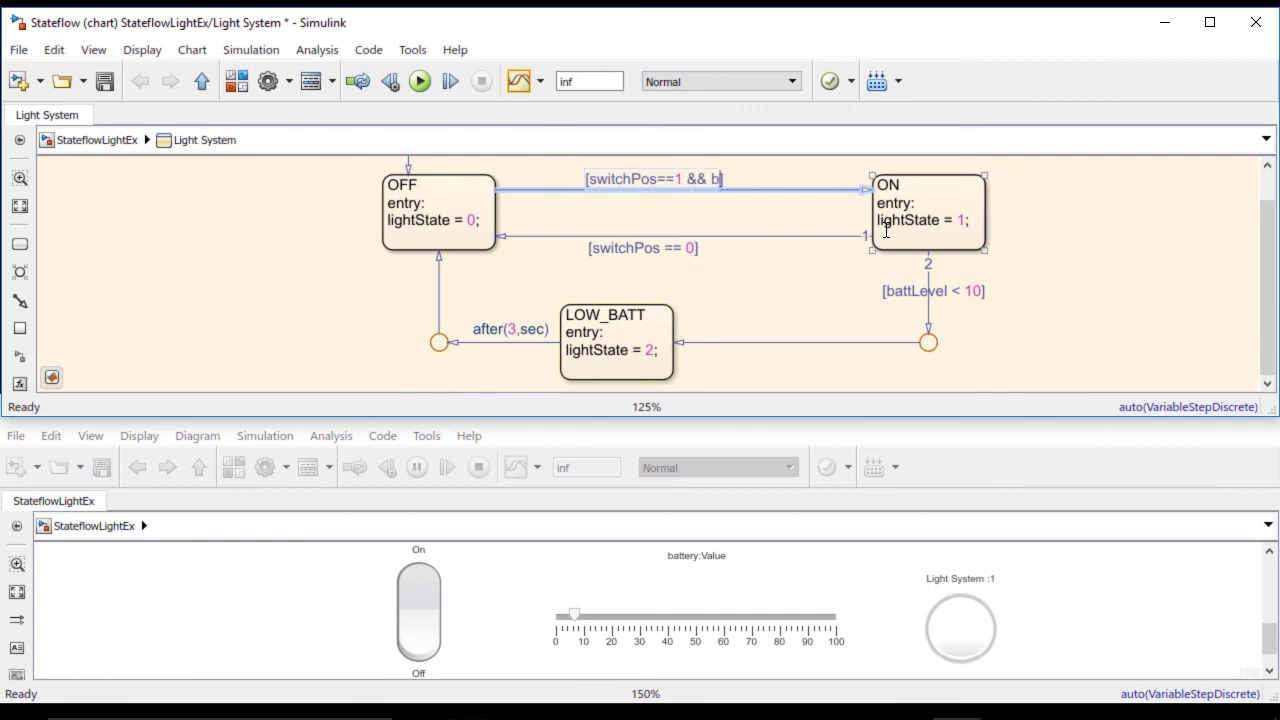
pyautogui.write('&& battLevel >=10')
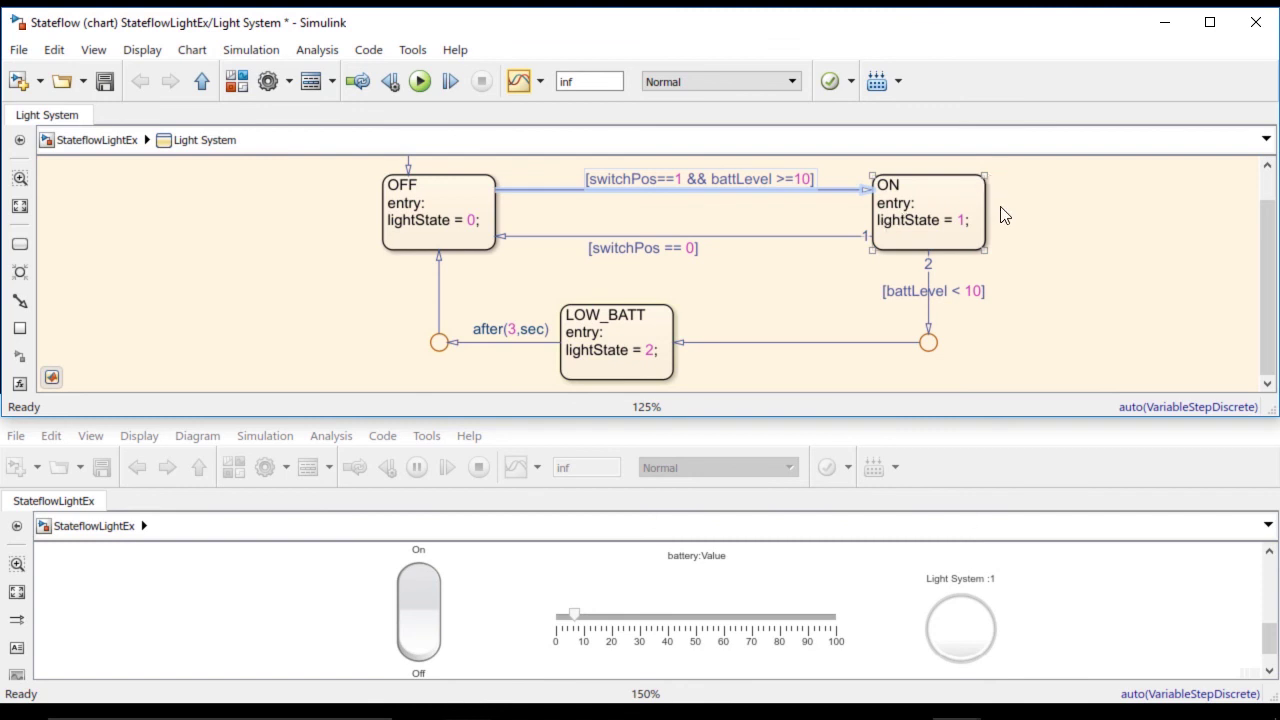
pyautogui.click(1040, 238)
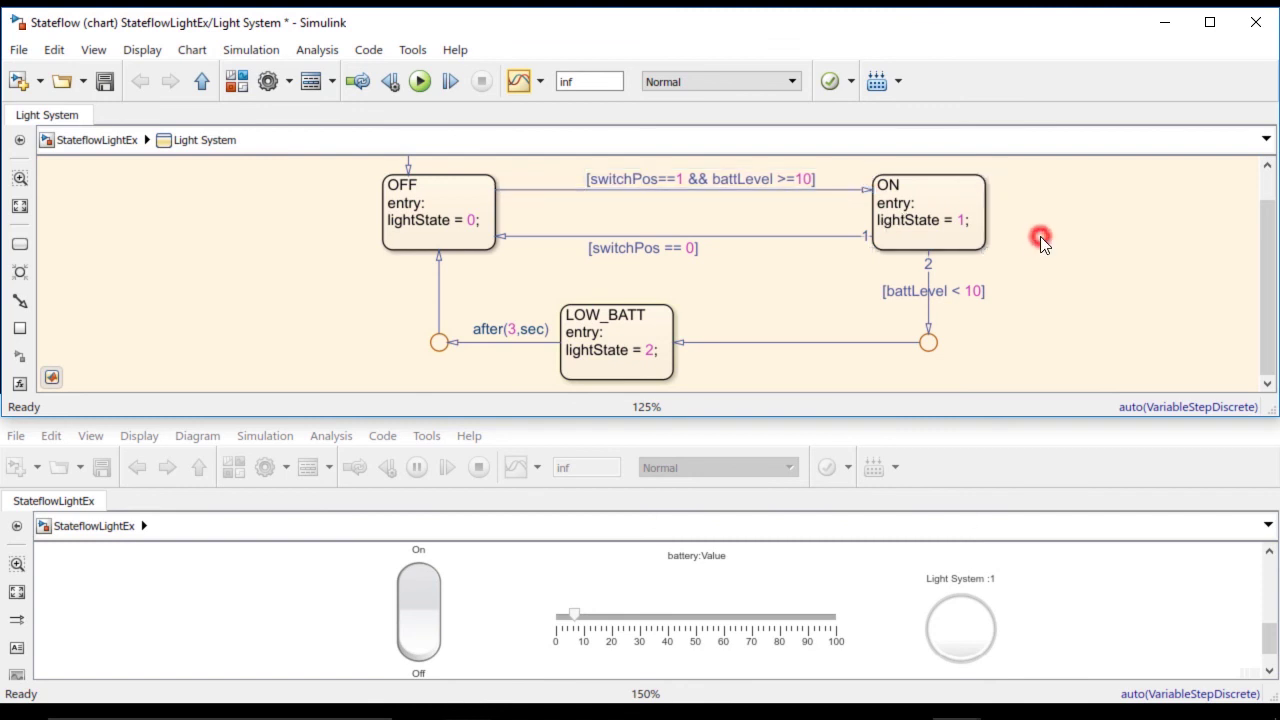
# Rerun the simulation with the switch on and the battery at about 7, and examine the chart's active state.
pyautogui.click(451, 514)
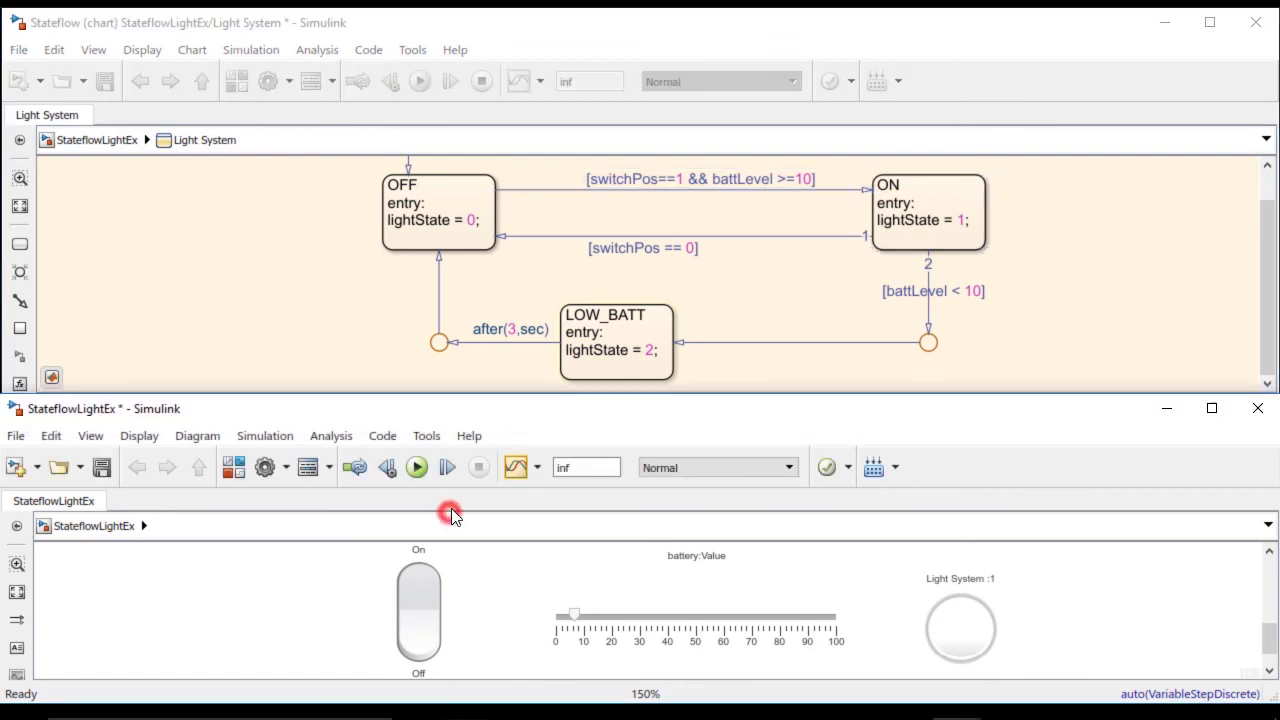
pyautogui.click(418, 469)
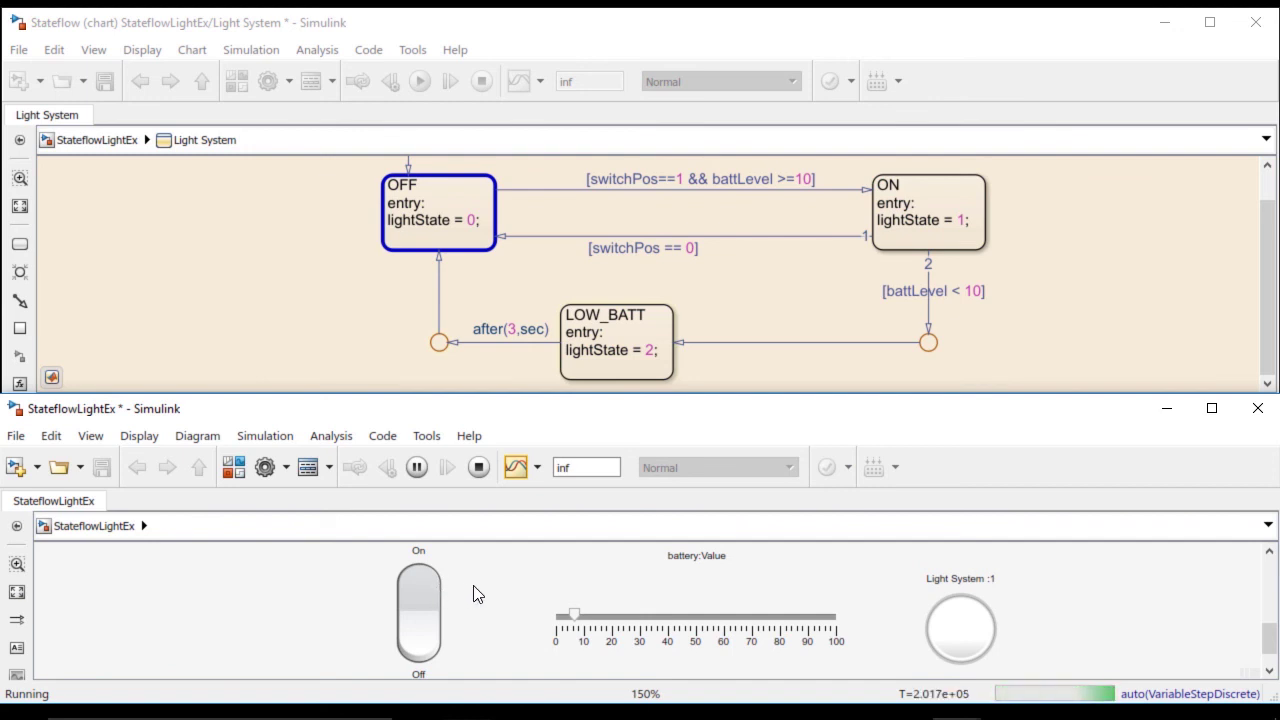
pyautogui.click(1033, 357)
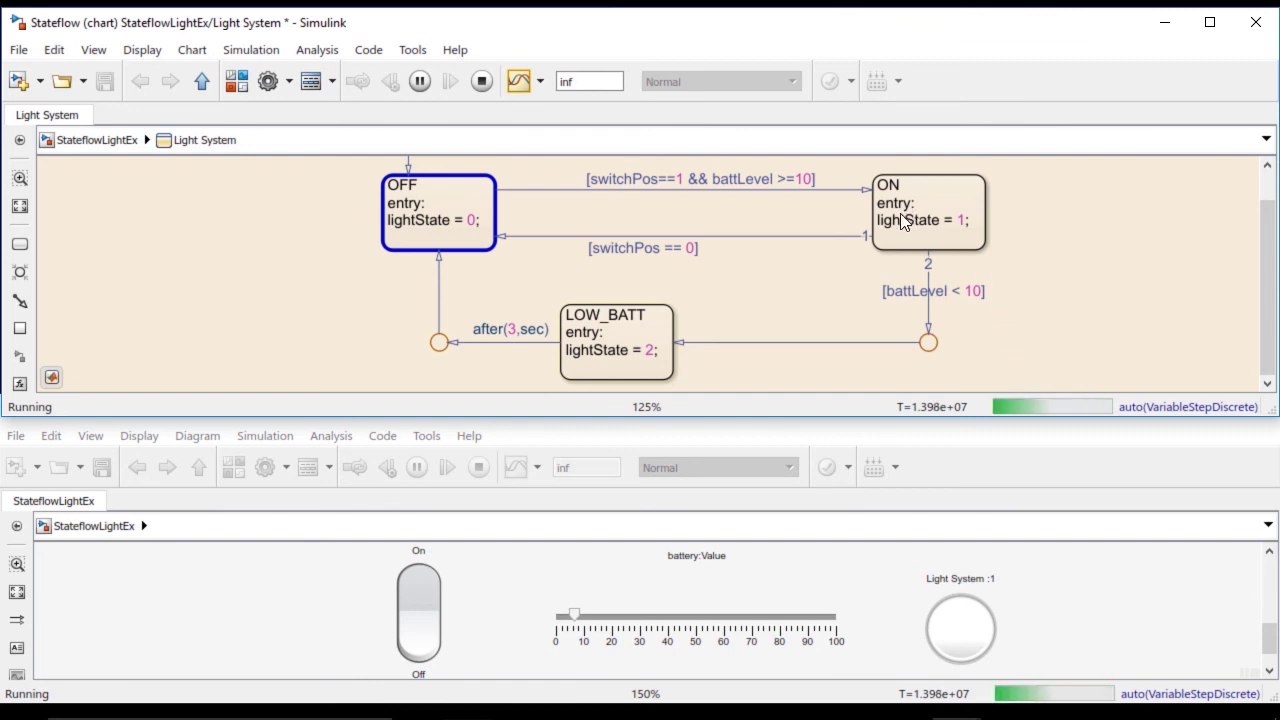
pyautogui.moveTo(903, 220)
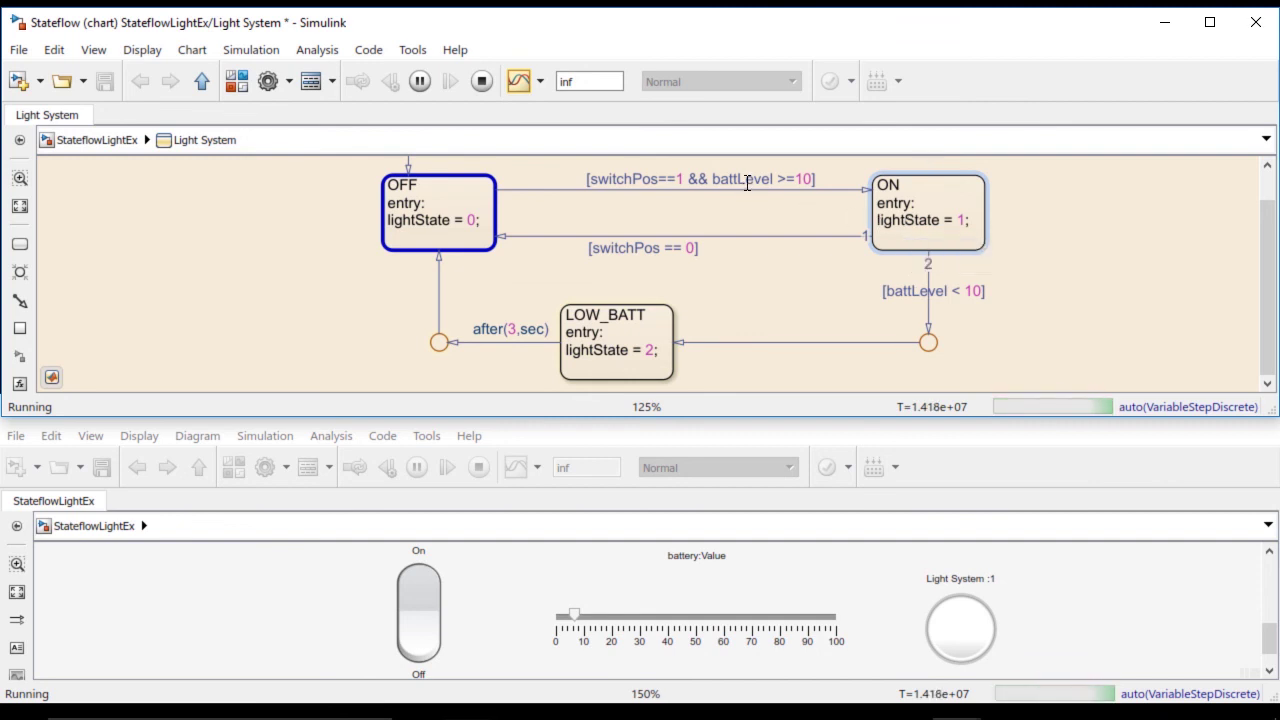
pyautogui.moveTo(747, 183)
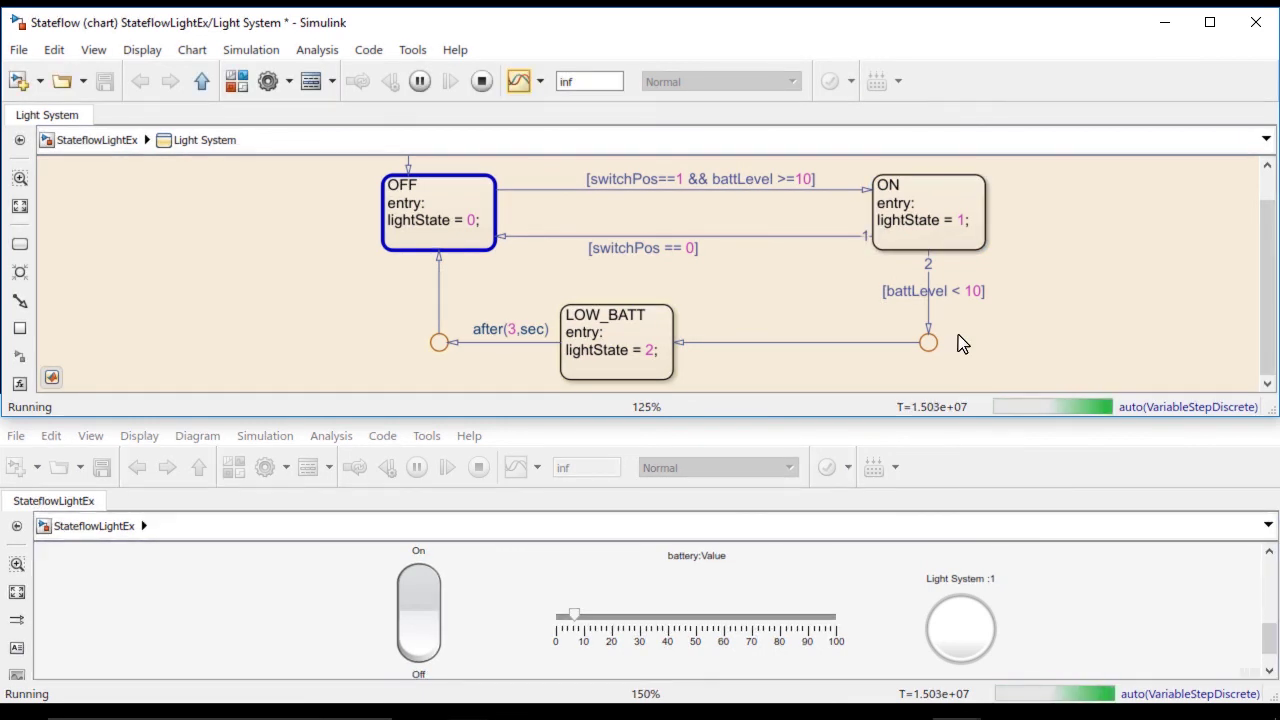
# Turn the power switch off, raise the battery slider to about 26, switch the power back on, and end the simulation.
pyautogui.click(443, 622)
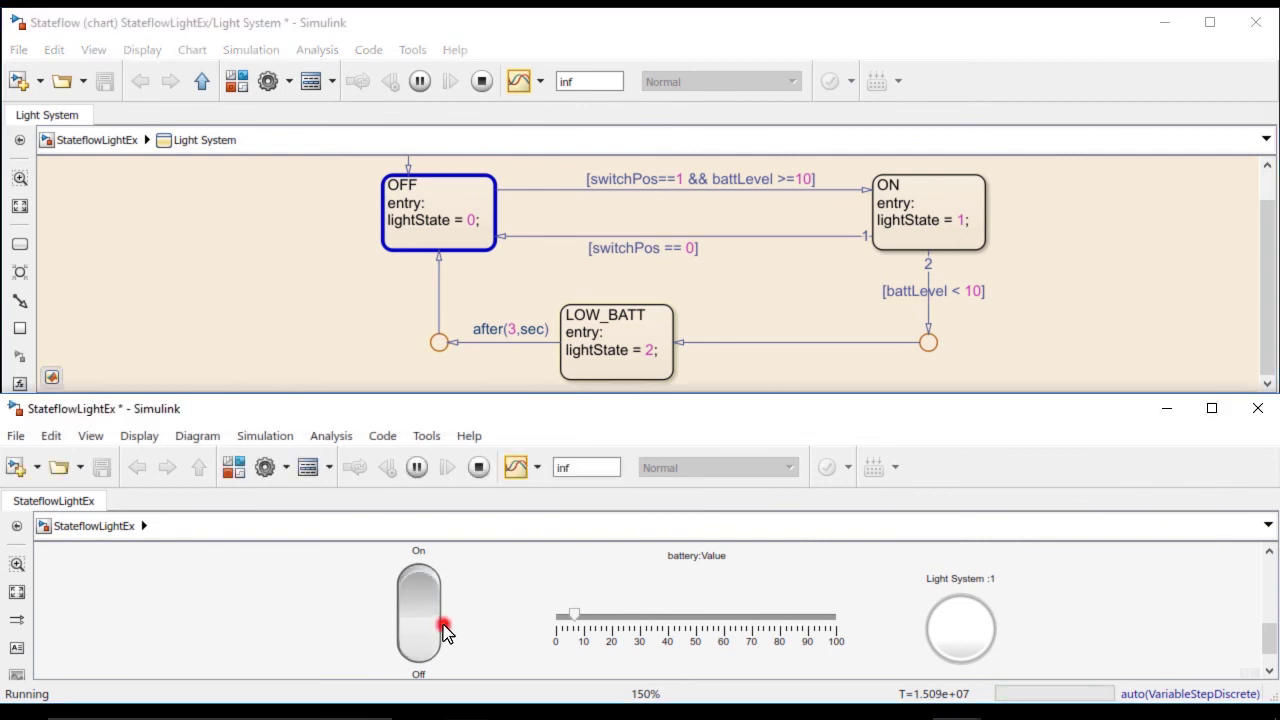
pyautogui.click(629, 616)
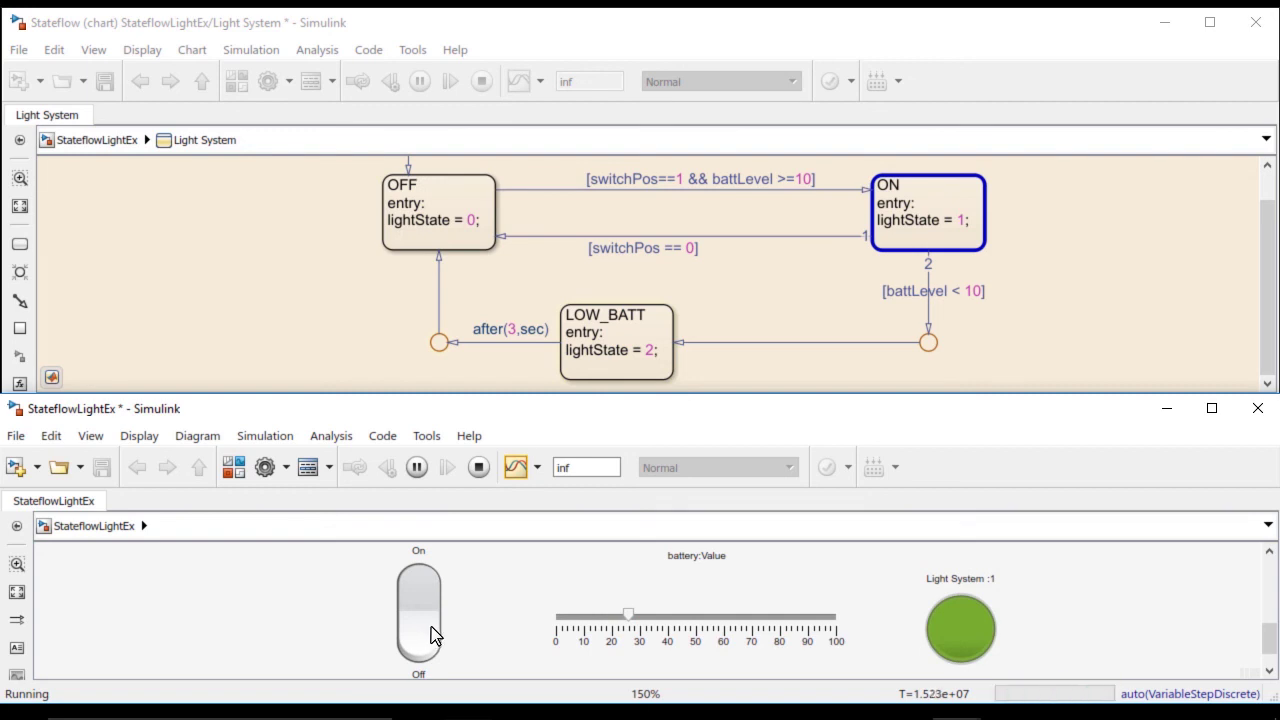
pyautogui.hotkey('ctrl', 'shift', 't')
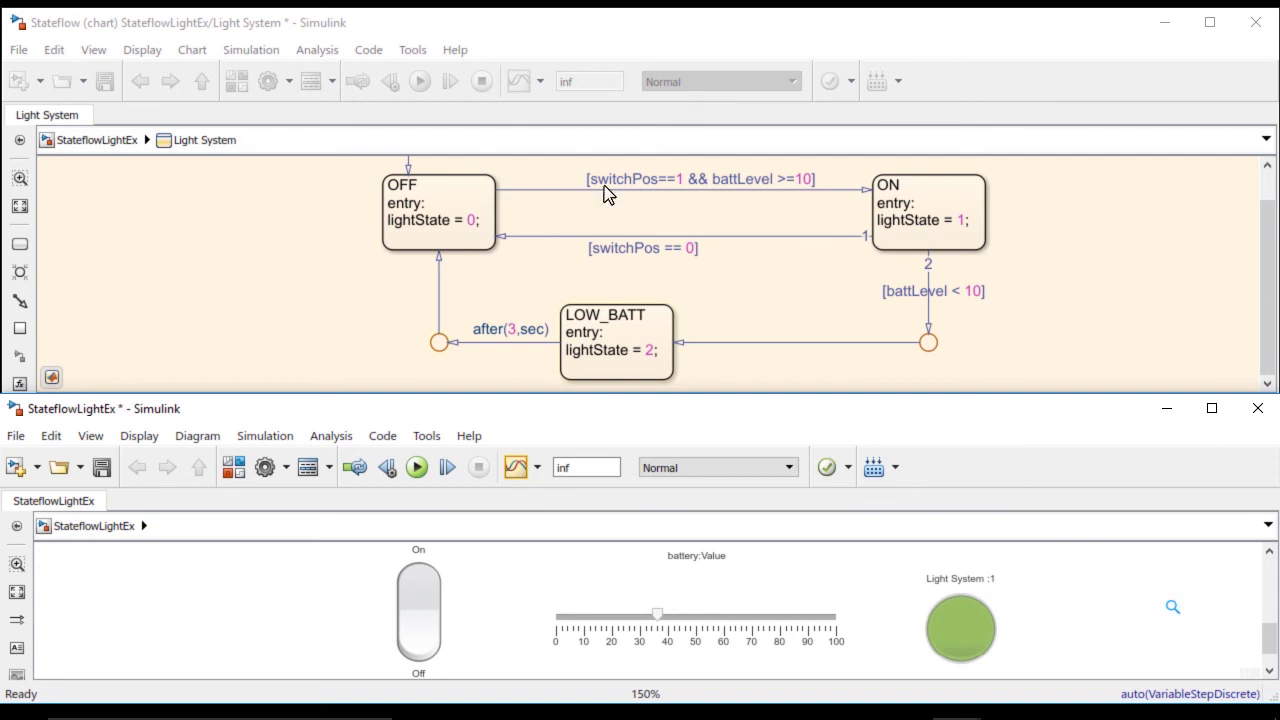
# Open the Stateflow examples in the Help documentation from the Light System chart.
pyautogui.click(455, 49)
pyautogui.moveTo(478, 97)
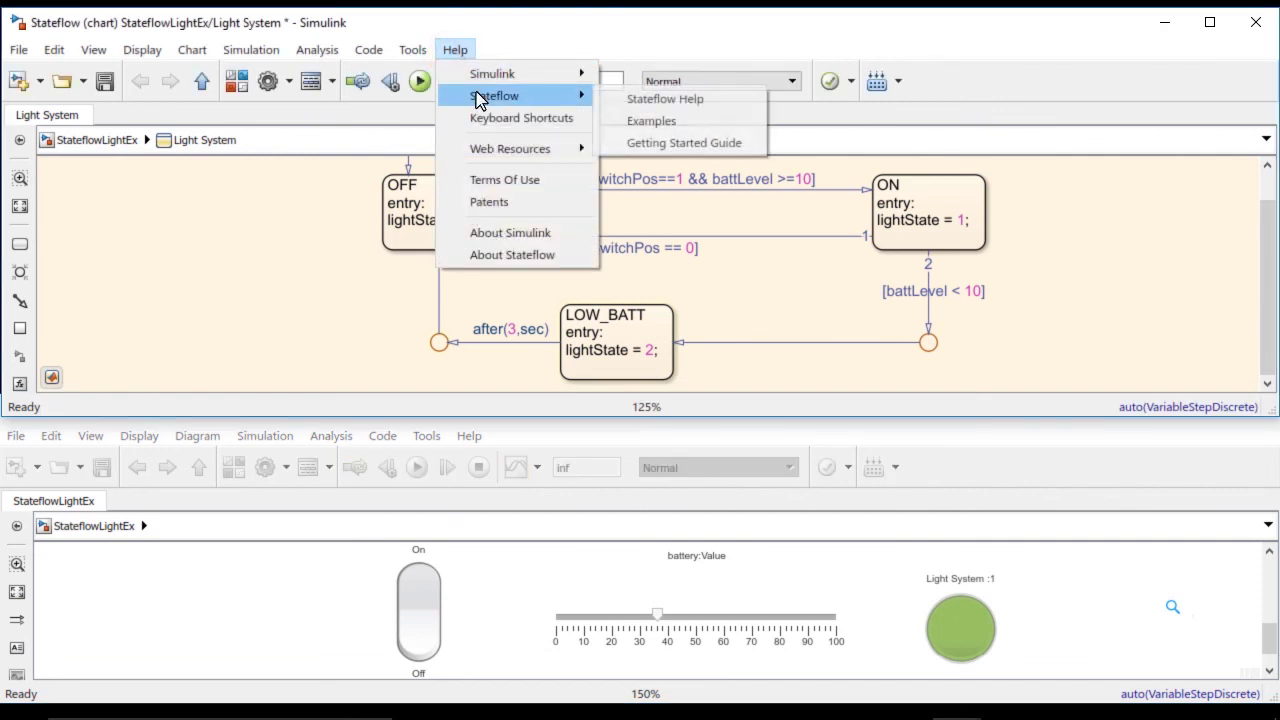
pyautogui.click(727, 125)
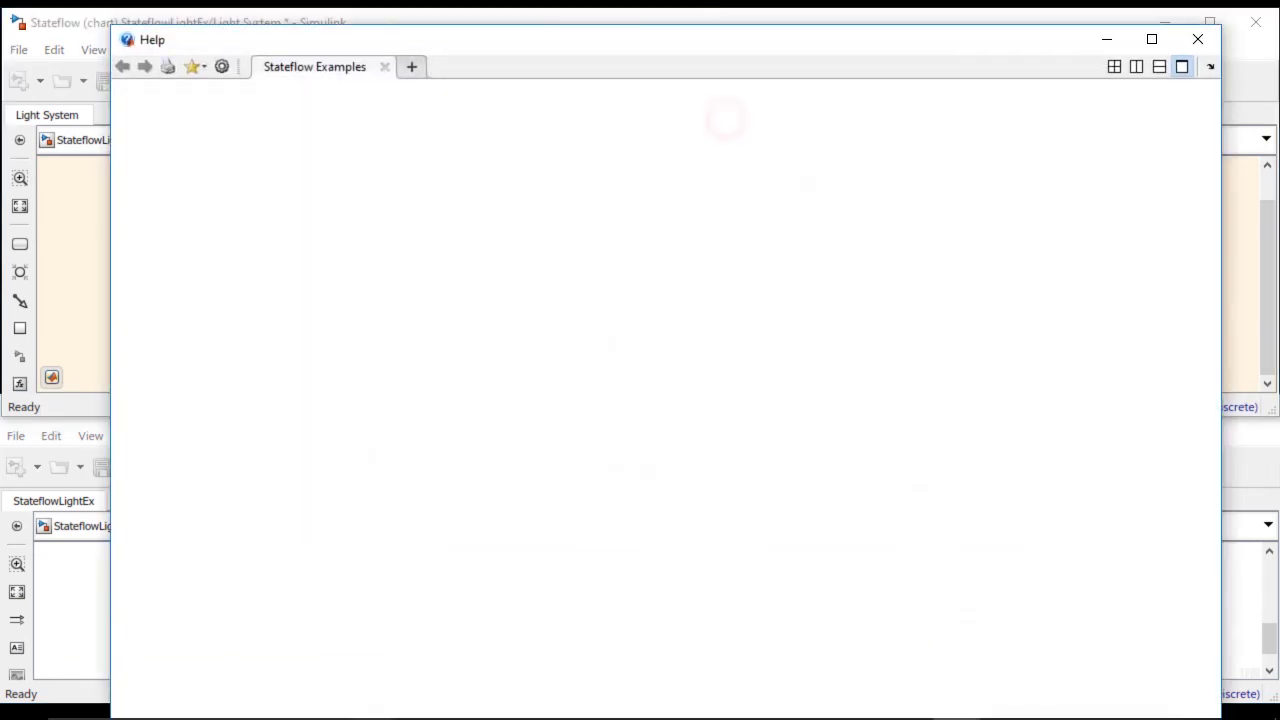